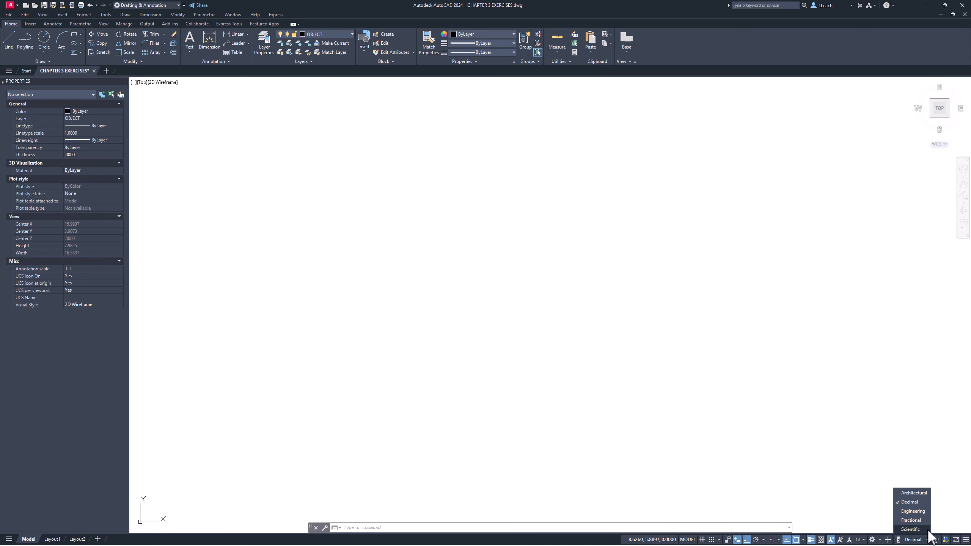
- With decimal units, draw an ellipse from its center with a 2.5 vertical half-axis and a 4 horizontal half-axis
{"action": "left_click", "coordinate": [917, 506]}
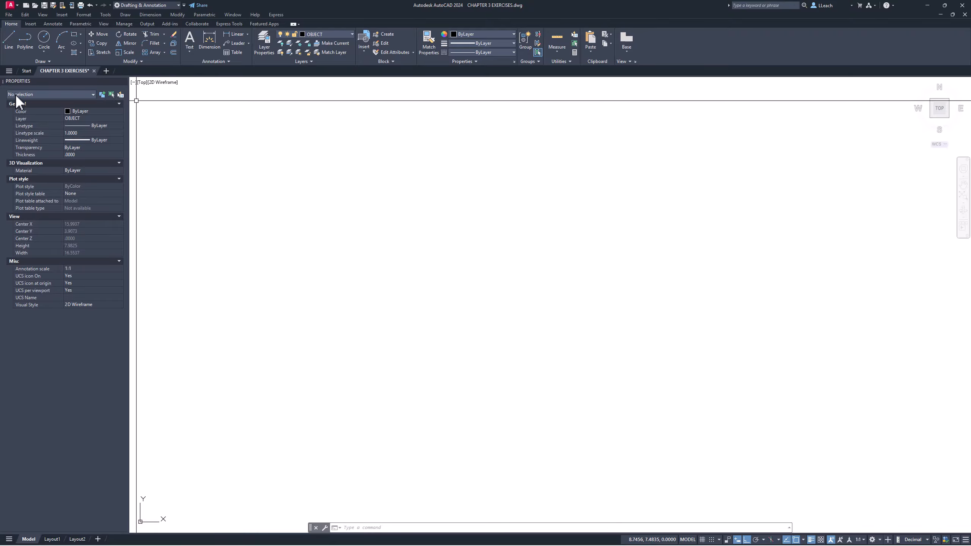
{"action": "left_click", "coordinate": [81, 44]}
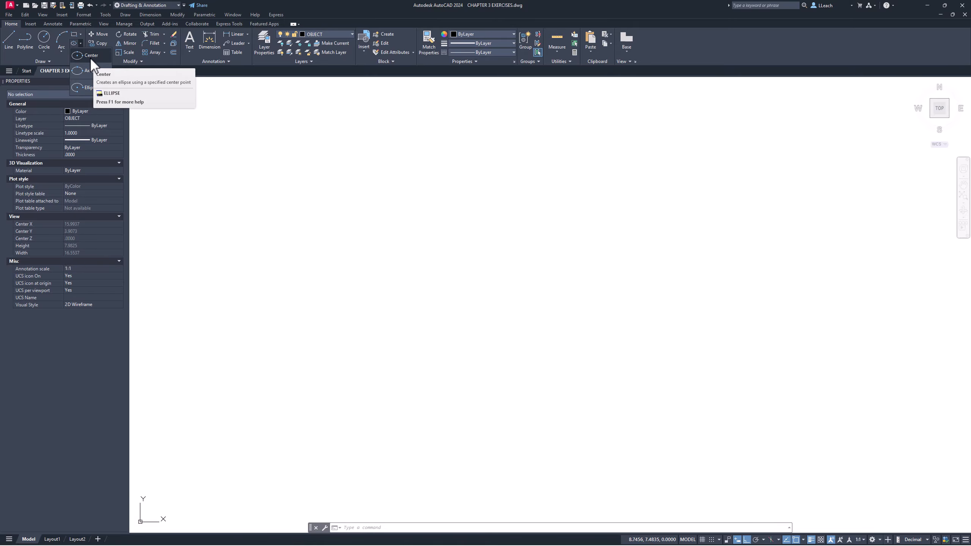
{"action": "left_click", "coordinate": [502, 332]}
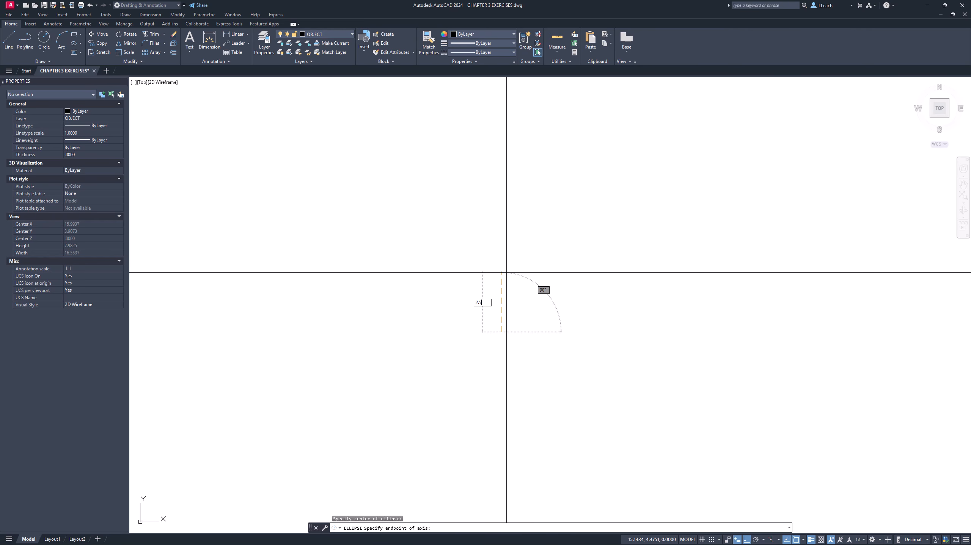
{"action": "key", "text": "Return"}
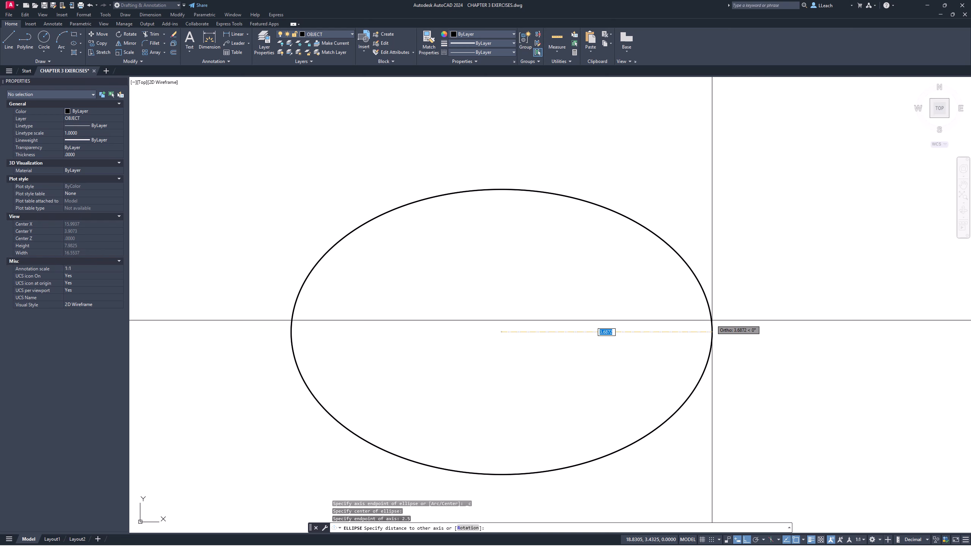
{"action": "key", "text": "Return"}
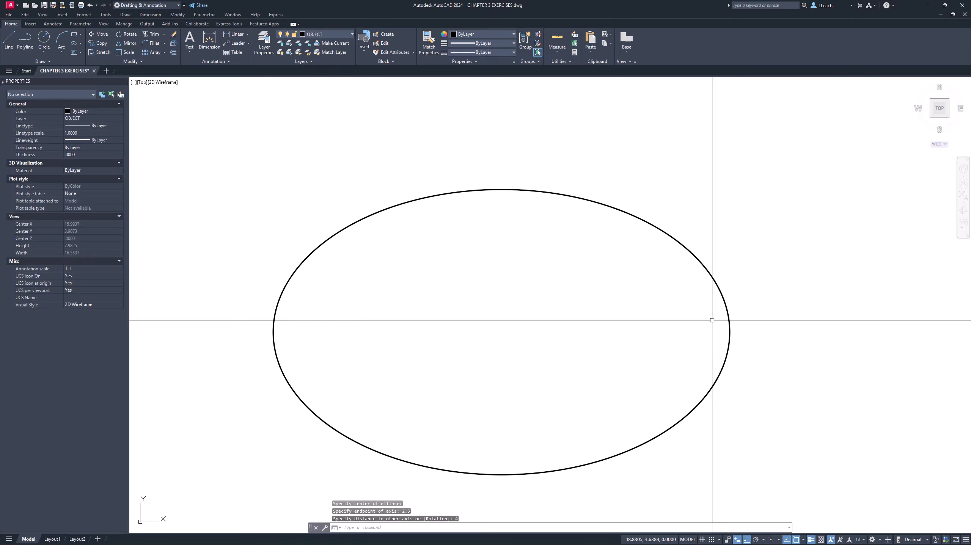
- Draw a circle of diameter 1.5 centered on the ellipse's center
{"action": "mouse_move", "coordinate": [512, 324]}
{"action": "middle_mouse_down"}
{"action": "mouse_move", "coordinate": [535, 278]}
{"action": "mouse_move", "coordinate": [519, 243]}
{"action": "middle_mouse_up"}
{"action": "middle_click_drag", "start_coordinate": [429, 239], "coordinate": [417, 239]}
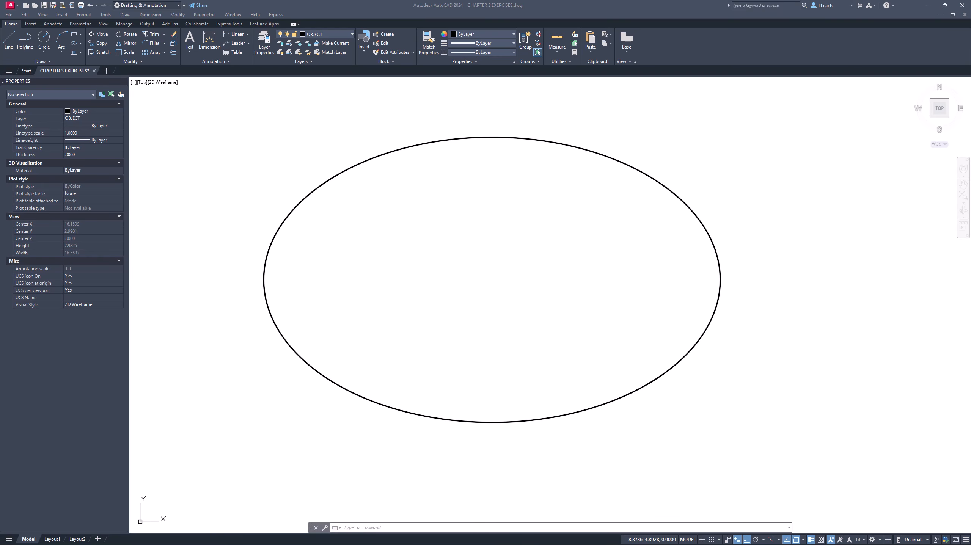
{"action": "left_click", "coordinate": [45, 51]}
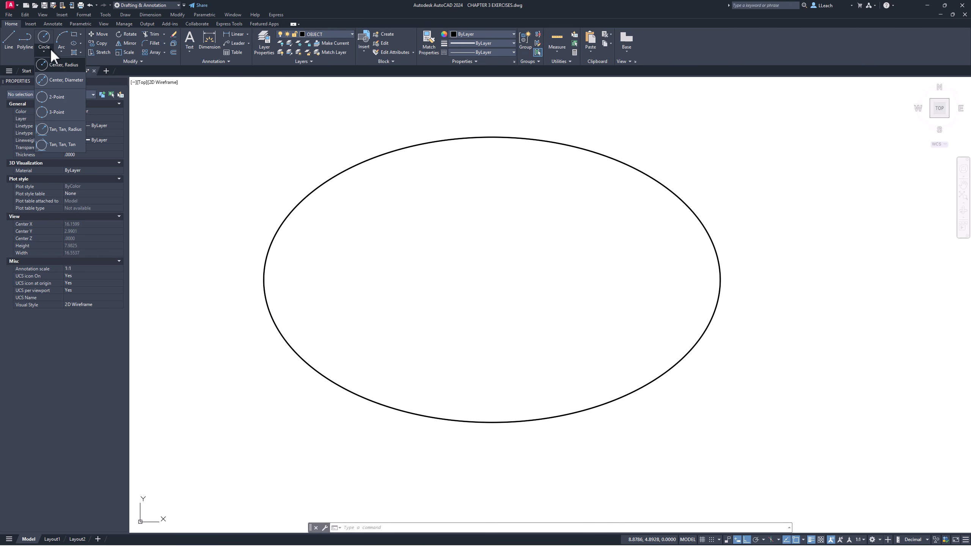
{"action": "left_click", "coordinate": [72, 79]}
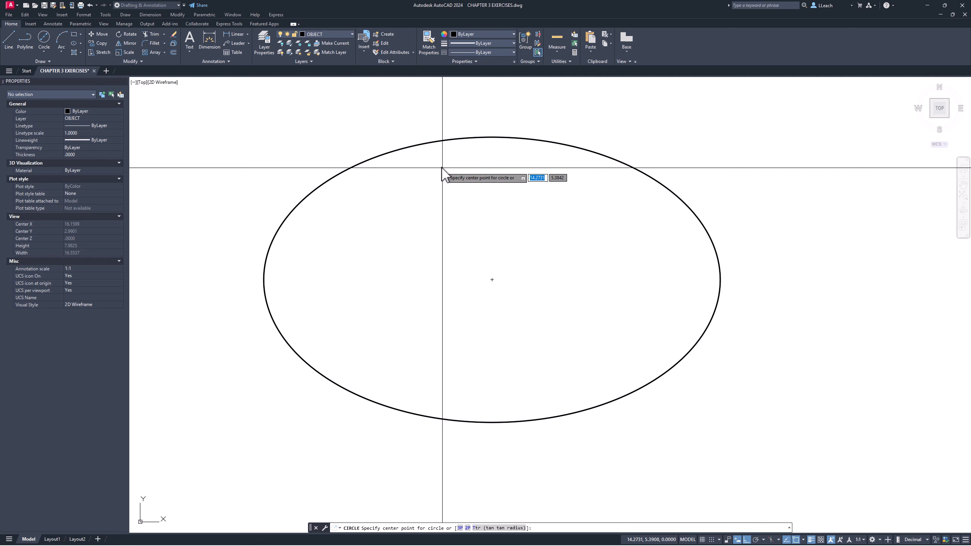
{"action": "left_click", "coordinate": [492, 280]}
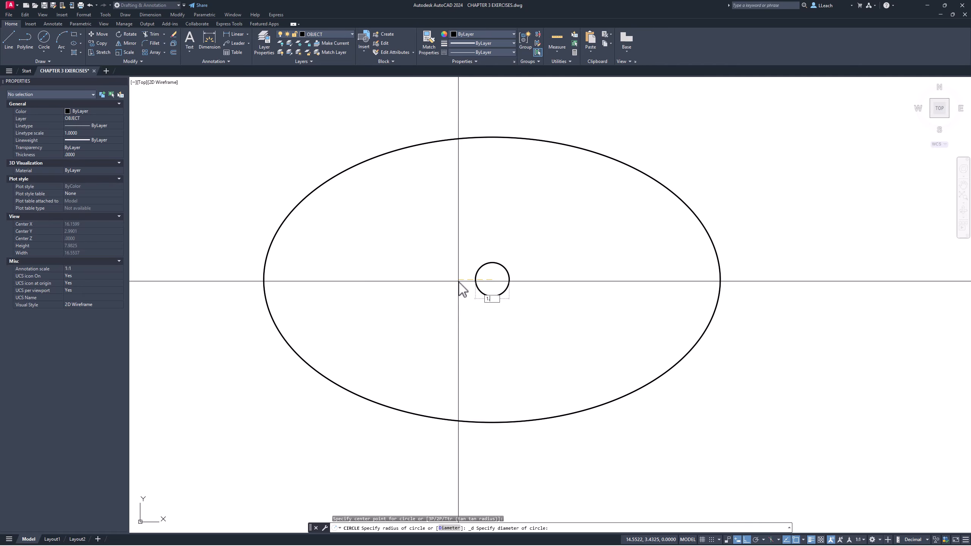
{"action": "key", "text": "Return"}
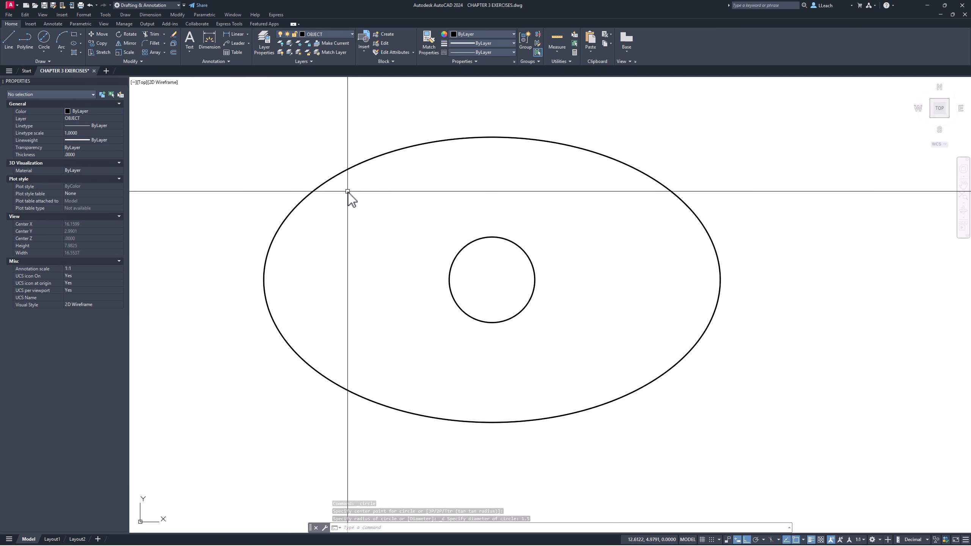
- Draw one vertical and one horizontal construction line through the center of the circle
{"action": "mouse_move", "coordinate": [464, 211]}
{"action": "middle_mouse_down"}
{"action": "mouse_move", "coordinate": [444, 256]}
{"action": "mouse_move", "coordinate": [427, 237]}
{"action": "mouse_move", "coordinate": [439, 238]}
{"action": "middle_mouse_up"}
{"action": "scroll", "coordinate": [471, 208], "scroll_direction": "down", "scroll_amount": 2}
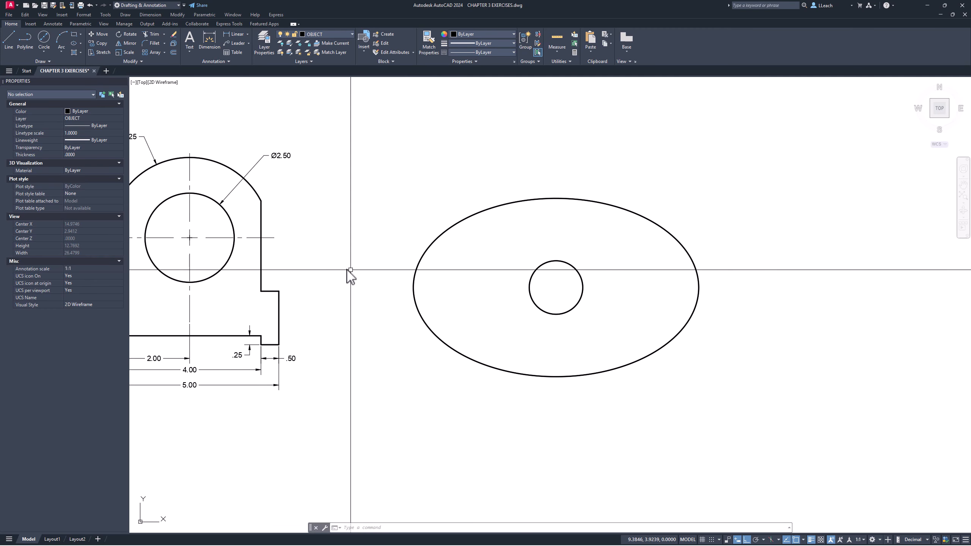
{"action": "middle_click_drag", "start_coordinate": [347, 273], "coordinate": [248, 264]}
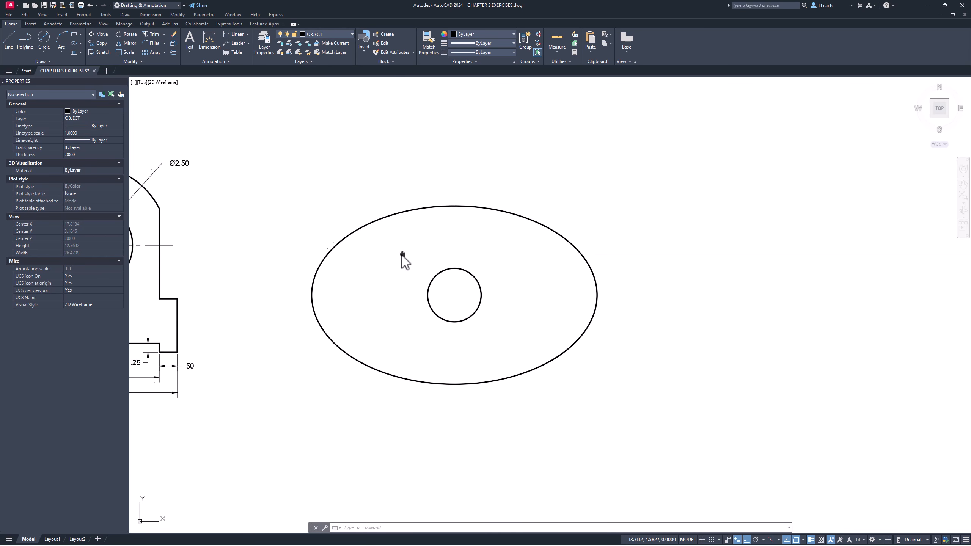
{"action": "scroll", "coordinate": [346, 254], "scroll_direction": "up", "scroll_amount": 2}
{"action": "middle_click_drag", "start_coordinate": [381, 256], "coordinate": [392, 223]}
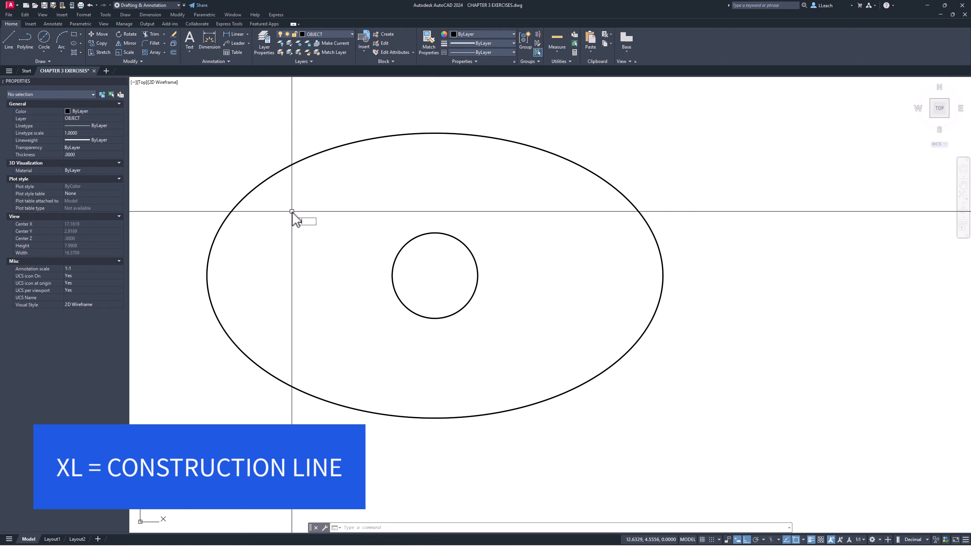
{"action": "type", "text": "XL"}
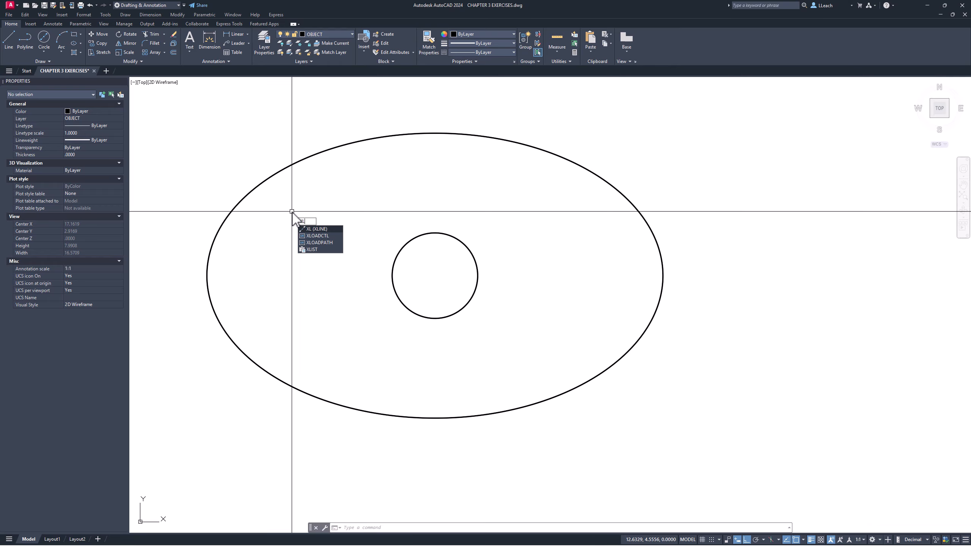
{"action": "key", "text": "Return"}
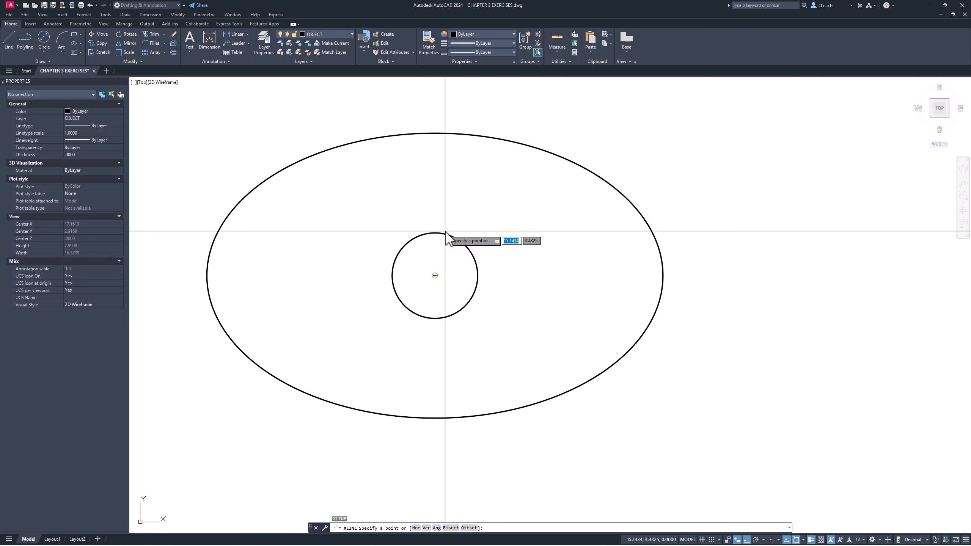
{"action": "left_click", "coordinate": [439, 275]}
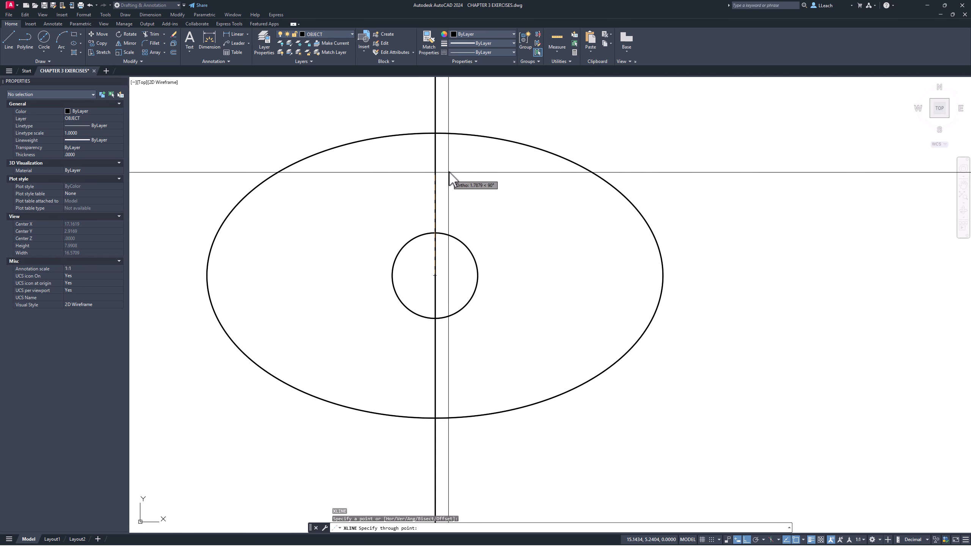
{"action": "middle_click_drag", "start_coordinate": [485, 181], "coordinate": [486, 196]}
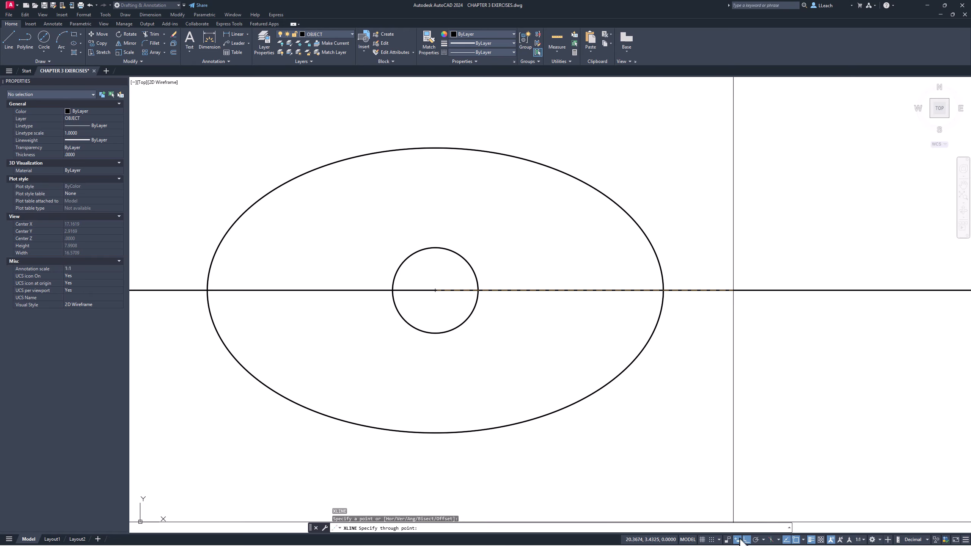
{"action": "left_click", "coordinate": [475, 113]}
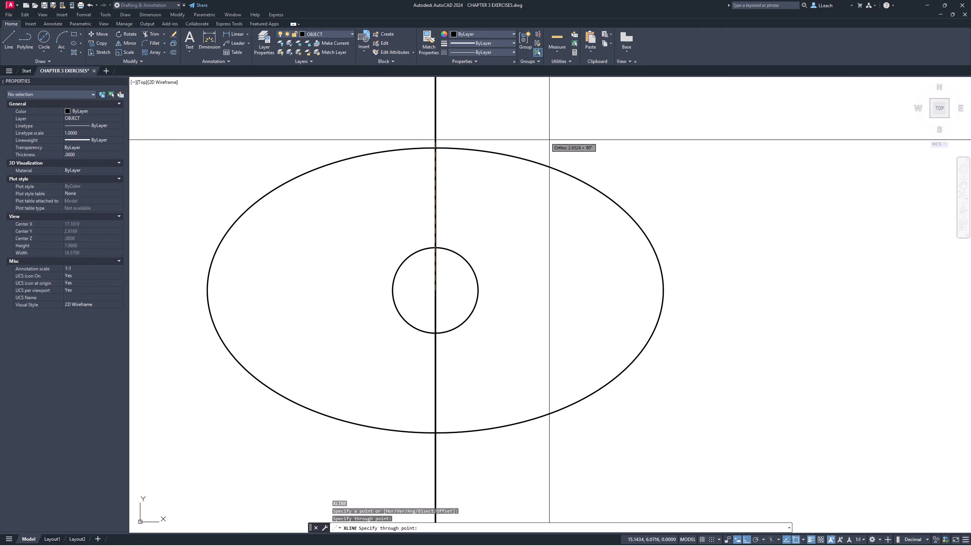
{"action": "left_click", "coordinate": [770, 253]}
{"action": "scroll", "coordinate": [629, 206], "scroll_direction": "up", "scroll_amount": 5}
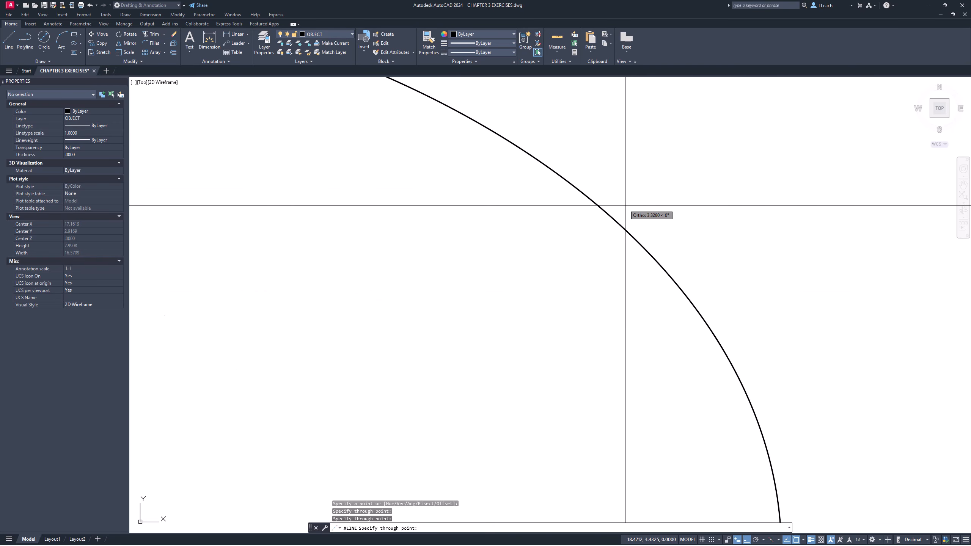
{"action": "scroll", "coordinate": [629, 209], "scroll_direction": "down", "scroll_amount": 9}
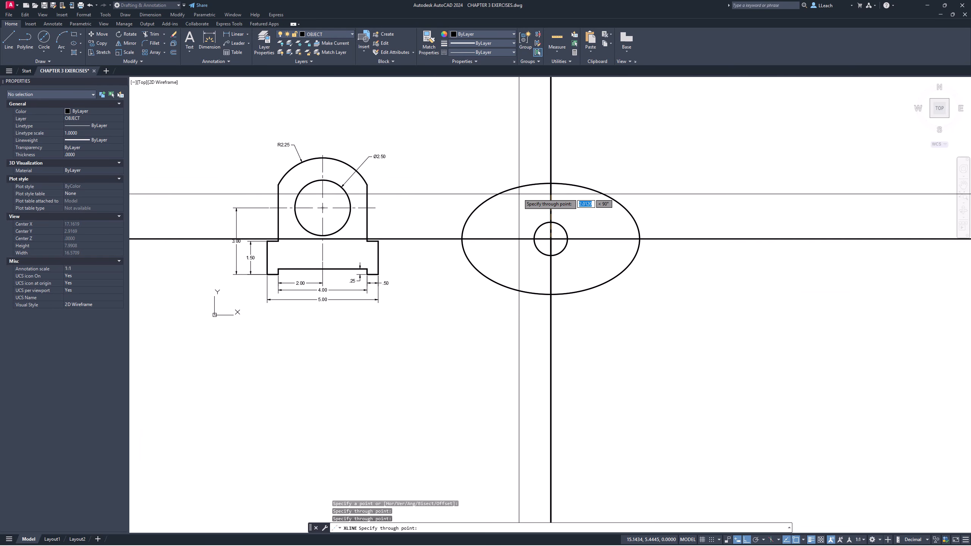
{"action": "key", "text": "Escape"}
- Erase the whole dimensioned bracket drawing beside the ellipse, using a window selection
{"action": "type", "text": "e"}
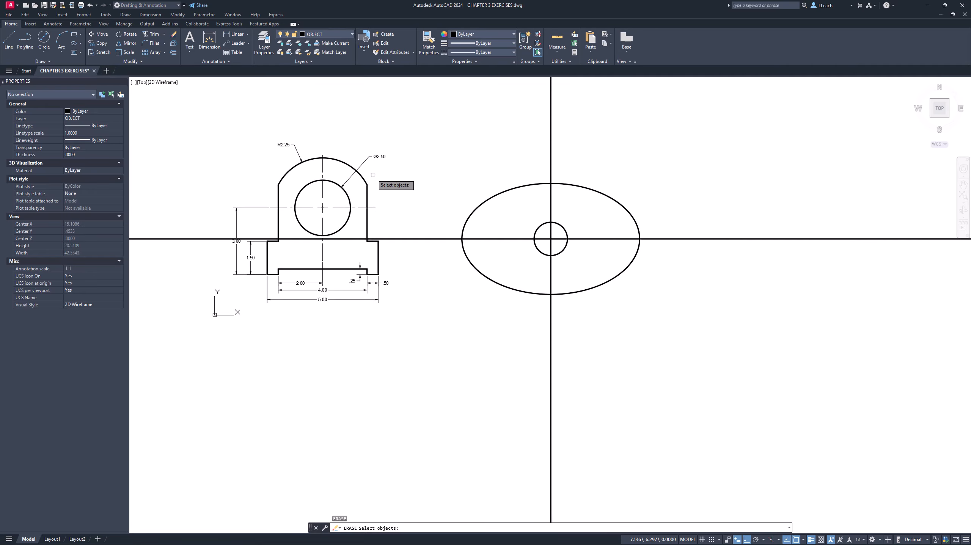
{"action": "key", "text": "Return"}
{"action": "type", "text": "w"}
{"action": "key", "text": "Return"}
{"action": "left_click", "coordinate": [208, 118]}
{"action": "left_click", "coordinate": [386, 291]}
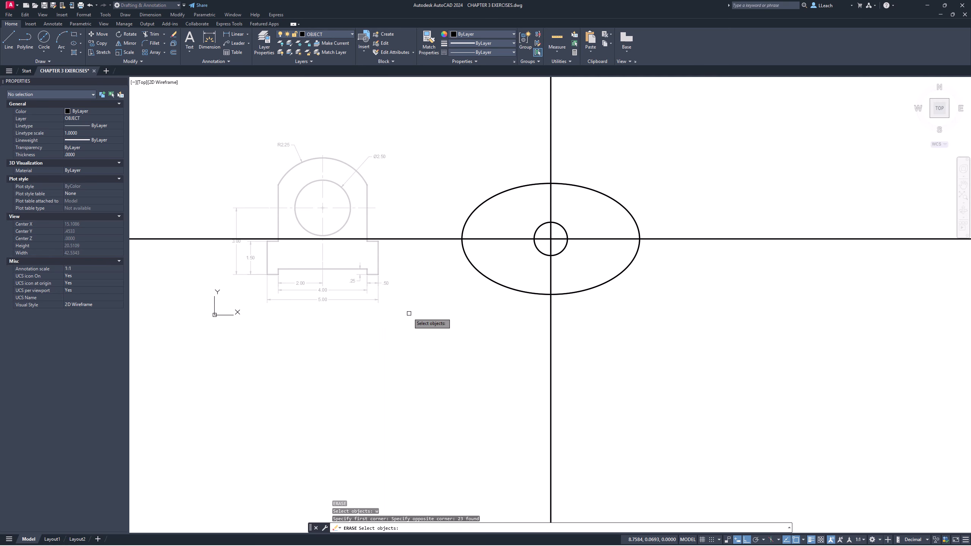
{"action": "key", "text": "Return"}
- Examine how far the horizontal and vertical construction lines extend beyond the ellipse
{"action": "middle_click_drag", "start_coordinate": [410, 215], "coordinate": [382, 222]}
{"action": "scroll", "coordinate": [535, 245], "scroll_direction": "down", "scroll_amount": 12}
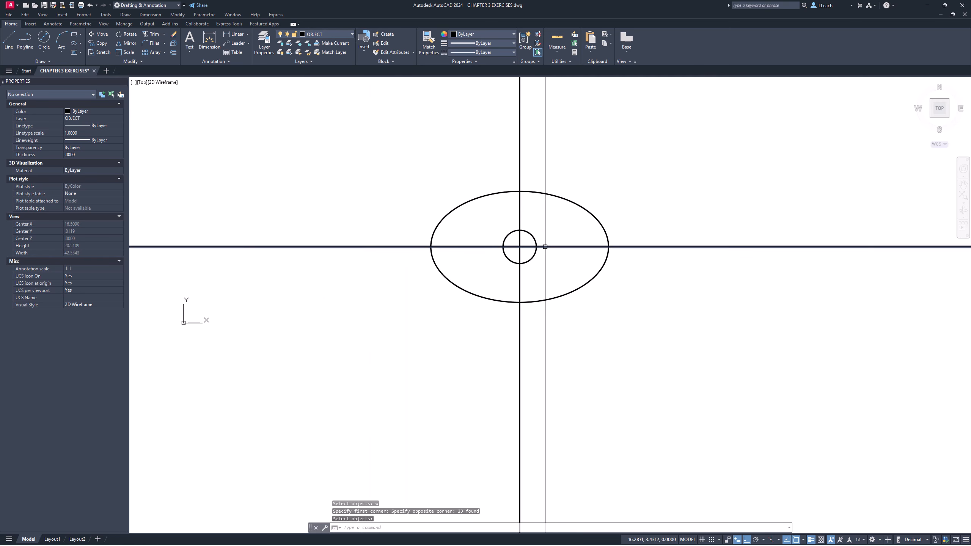
{"action": "mouse_move", "coordinate": [561, 240]}
{"action": "middle_mouse_down"}
{"action": "mouse_move", "coordinate": [569, 238]}
{"action": "mouse_move", "coordinate": [520, 247]}
{"action": "middle_mouse_up"}
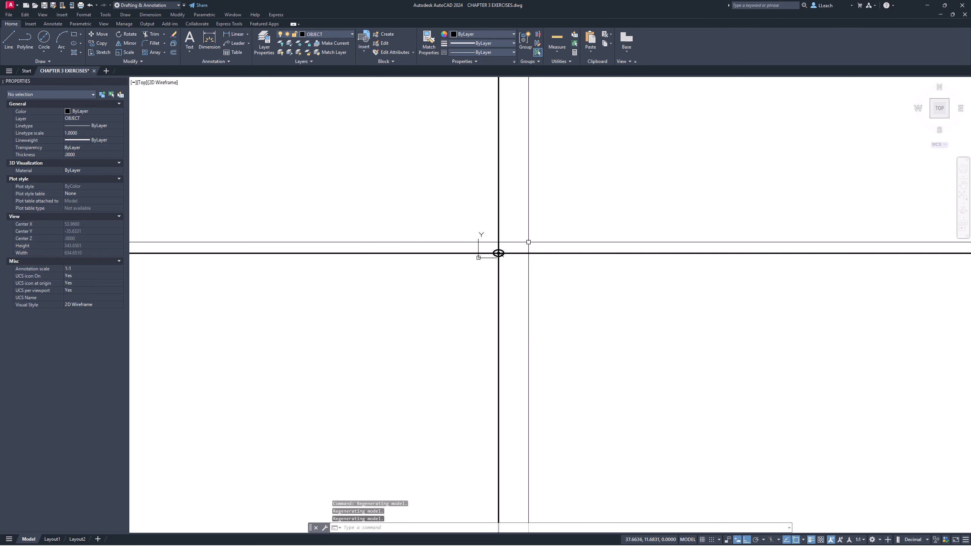
{"action": "scroll", "coordinate": [601, 230], "scroll_direction": "down", "scroll_amount": 14}
{"action": "scroll", "coordinate": [601, 230], "scroll_direction": "down", "scroll_amount": 20}
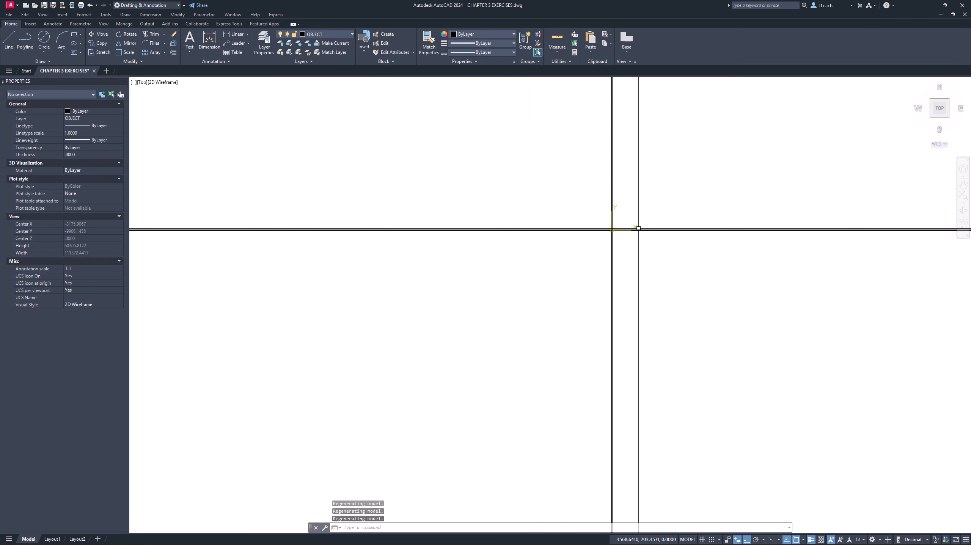
{"action": "mouse_move", "coordinate": [726, 221]}
{"action": "middle_mouse_down"}
{"action": "mouse_move", "coordinate": [579, 236]}
{"action": "mouse_move", "coordinate": [607, 247]}
{"action": "middle_mouse_up"}
{"action": "middle_click", "coordinate": [587, 222]}
{"action": "middle_click", "coordinate": [587, 223]}
{"action": "scroll", "coordinate": [614, 246], "scroll_direction": "up", "scroll_amount": 3}
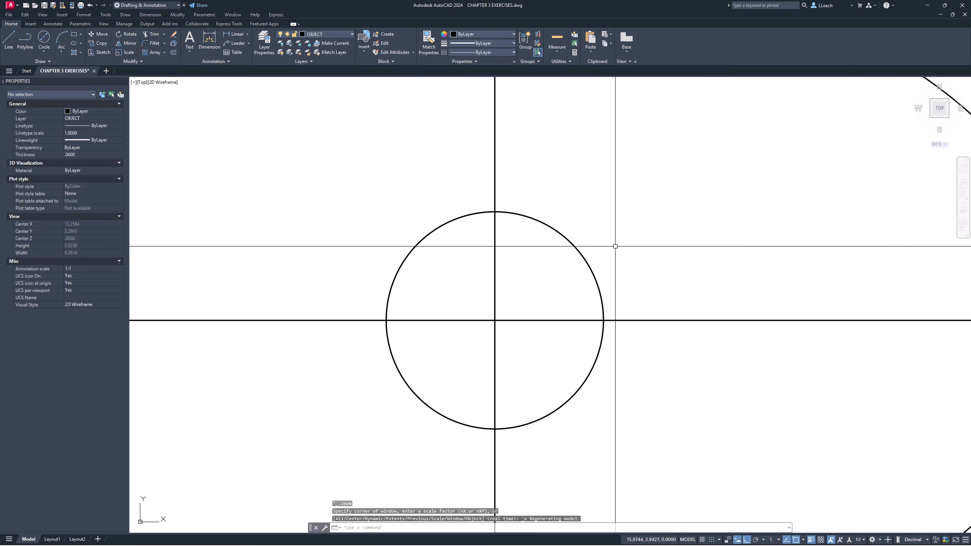
{"action": "scroll", "coordinate": [615, 245], "scroll_direction": "down", "scroll_amount": 5}
{"action": "middle_click_drag", "start_coordinate": [615, 245], "coordinate": [572, 249]}
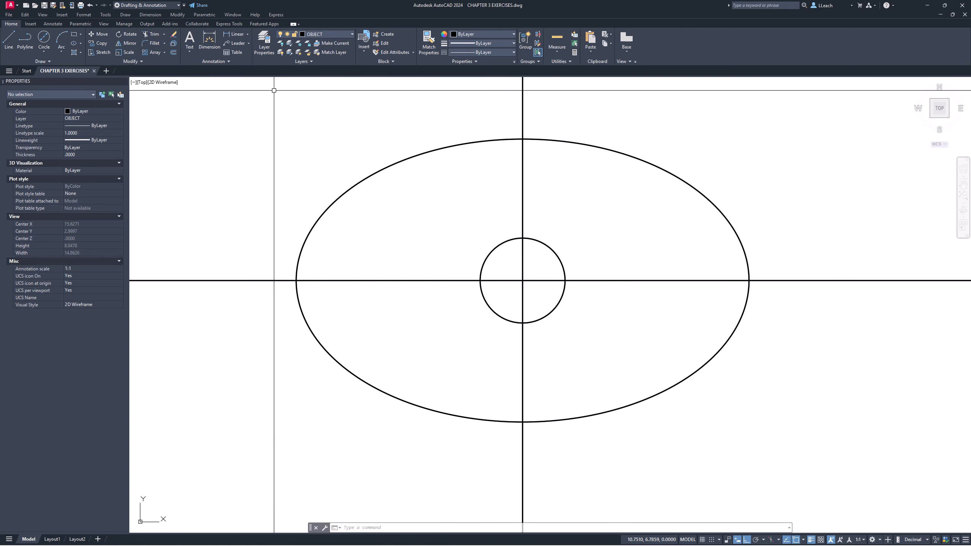
- Offset the vertical construction line through the ellipse's center by 3 to both sides
{"action": "type", "text": "o"}
{"action": "key", "text": "Return"}
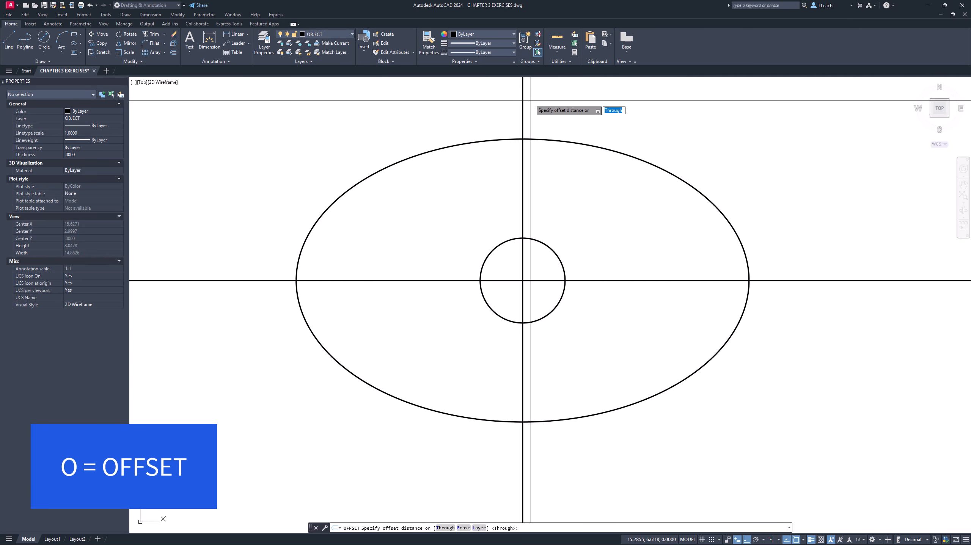
{"action": "type", "text": "3"}
{"action": "key", "text": "Return"}
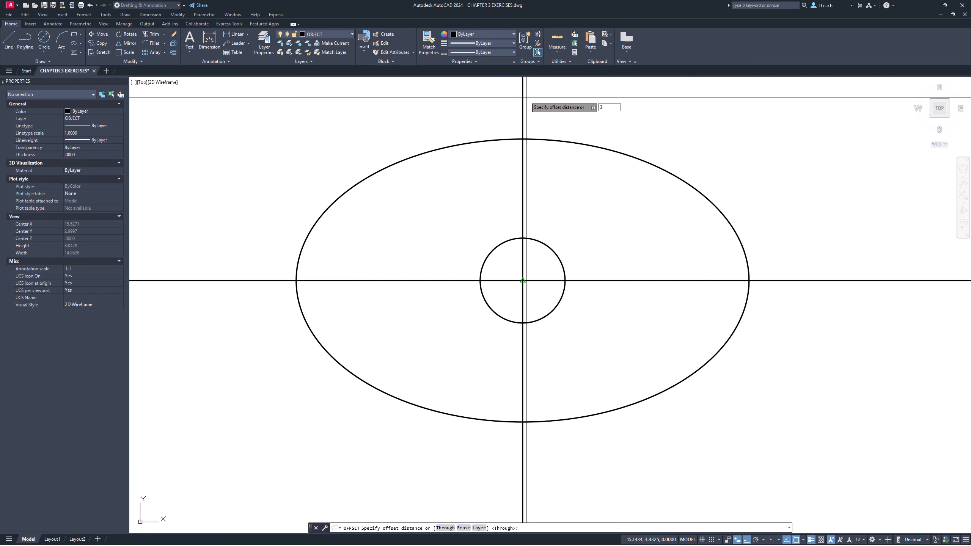
{"action": "left_click", "coordinate": [522, 192]}
{"action": "left_click", "coordinate": [437, 220]}
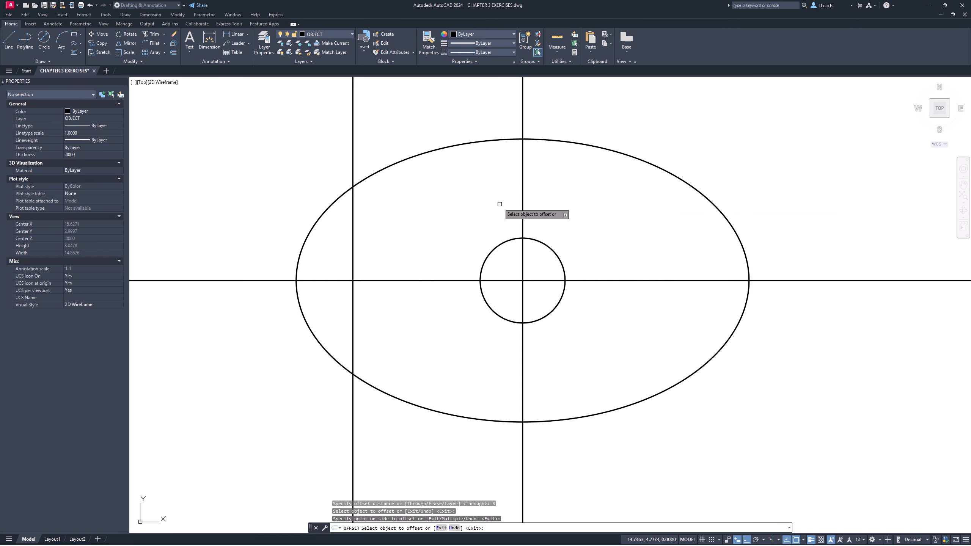
{"action": "left_click", "coordinate": [522, 202]}
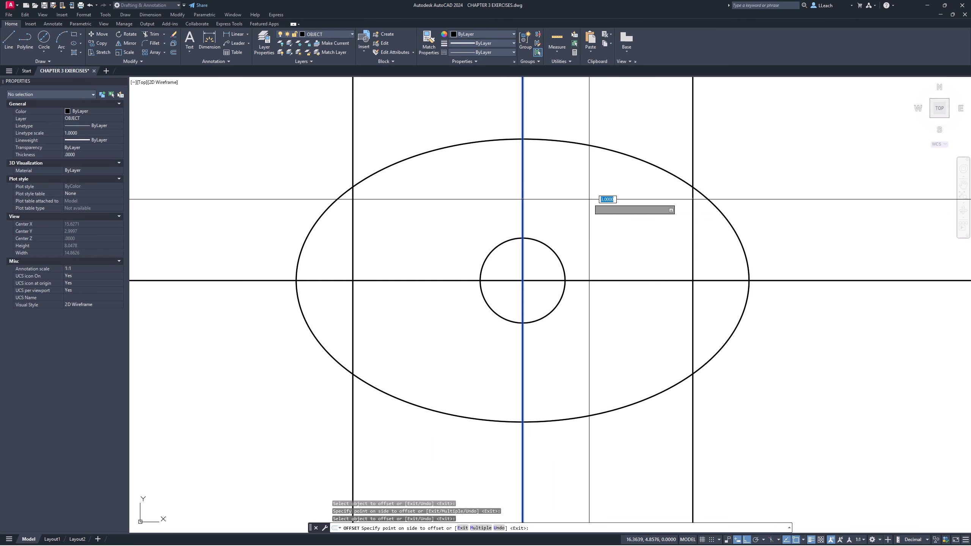
{"action": "left_click", "coordinate": [646, 213]}
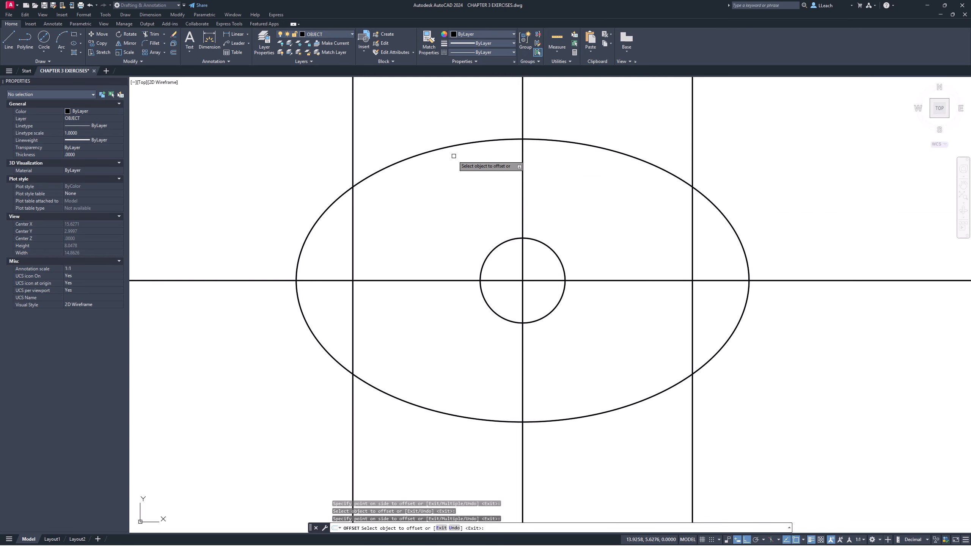
{"action": "key", "text": "Escape"}
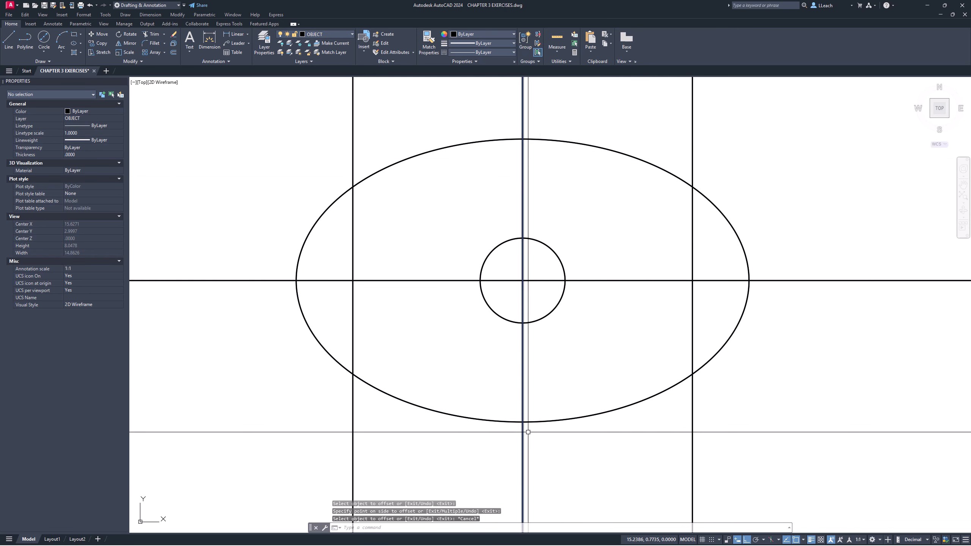
- Draw a six-sided polygon circumscribed about a .5 radius circle, centered where the left offset line crosses the horizontal construction line
{"action": "mouse_move", "coordinate": [962, 544]}
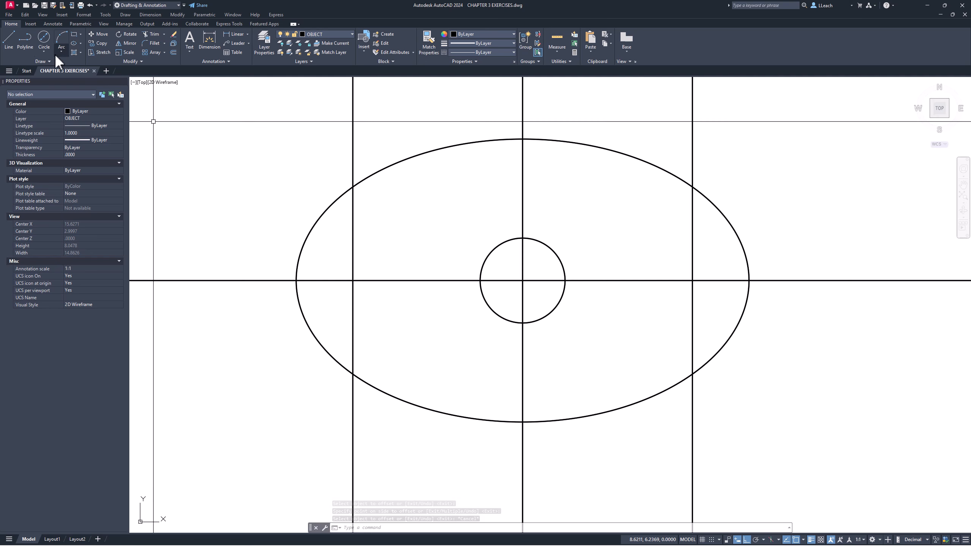
{"action": "left_click", "coordinate": [80, 33]}
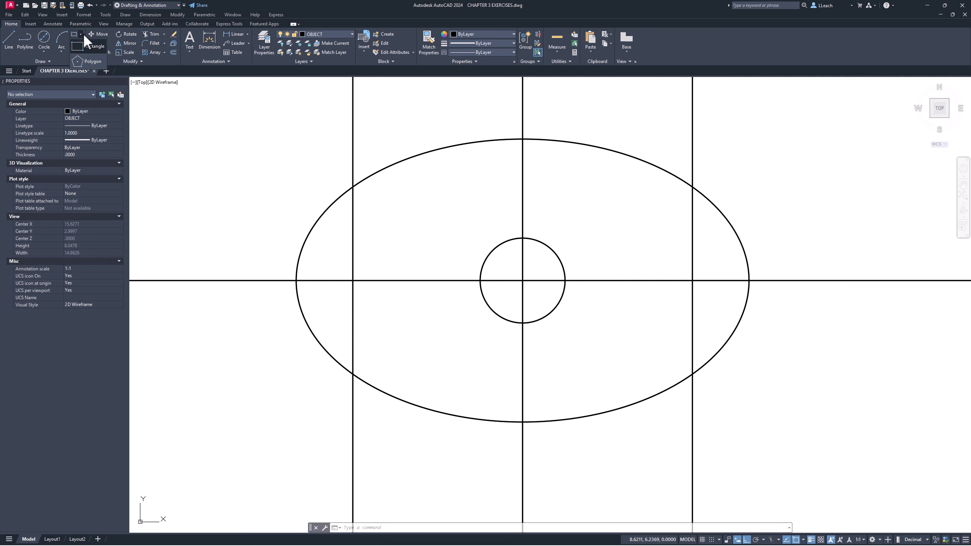
{"action": "left_click", "coordinate": [89, 60]}
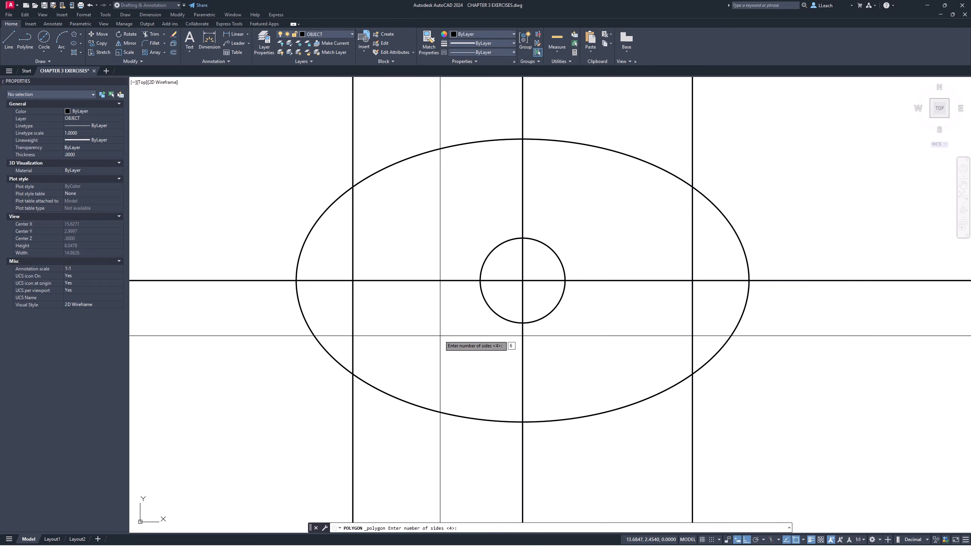
{"action": "key", "text": "Return"}
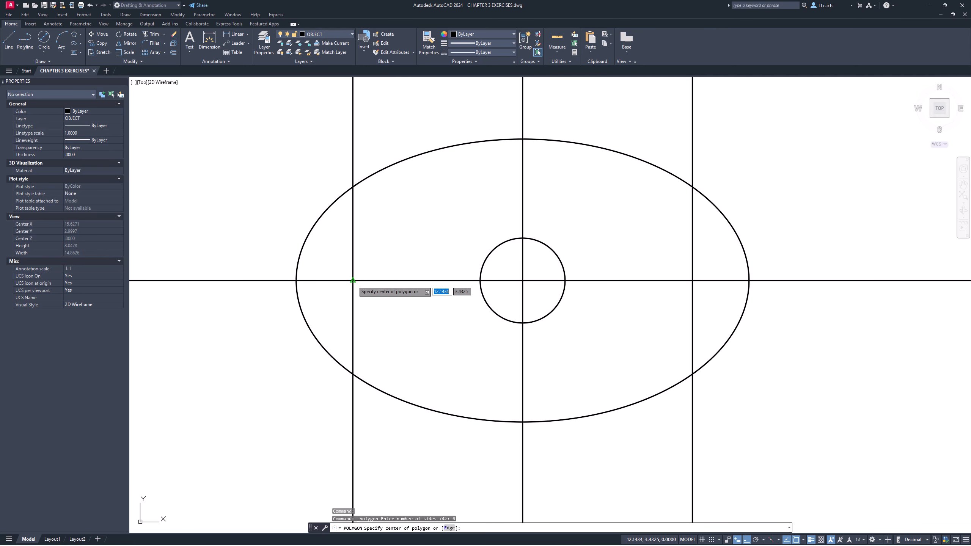
{"action": "left_click", "coordinate": [353, 281]}
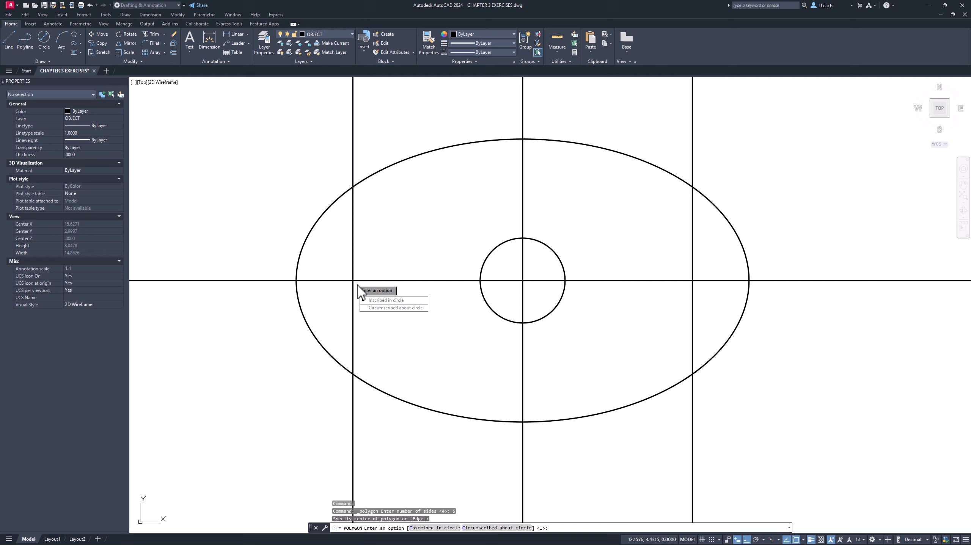
{"action": "left_click", "coordinate": [399, 308]}
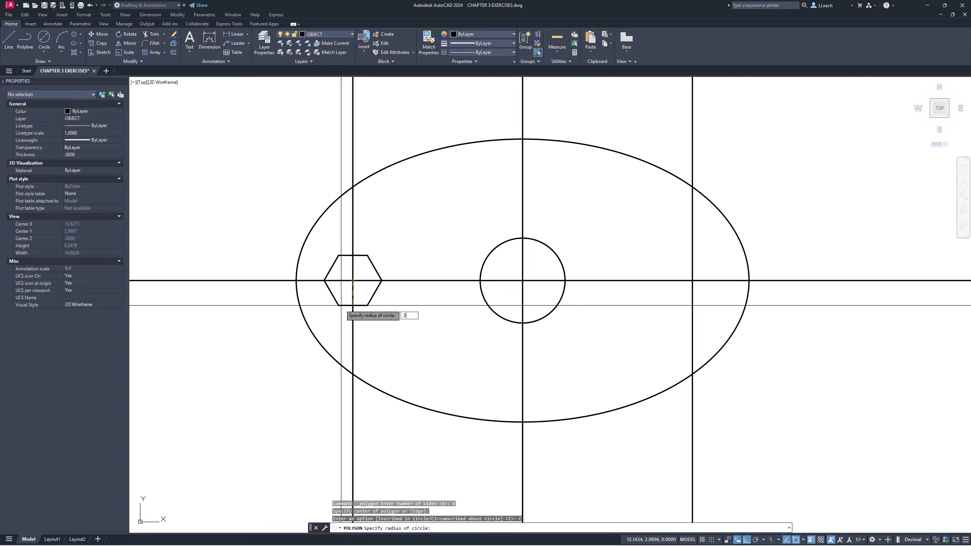
{"action": "key", "text": "Return"}
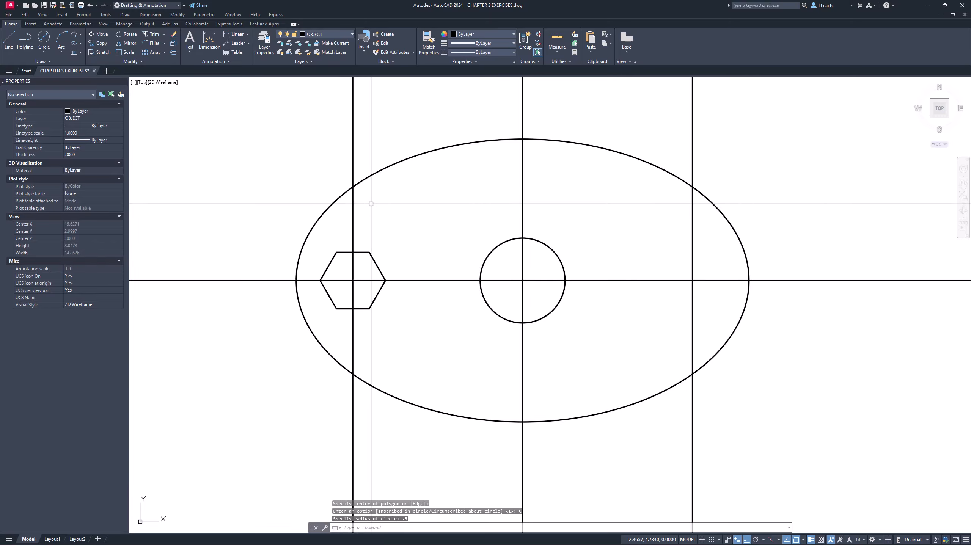
{"action": "key", "text": "Escape"}
{"action": "key", "text": "Escape"}
{"action": "key", "text": "Escape"}
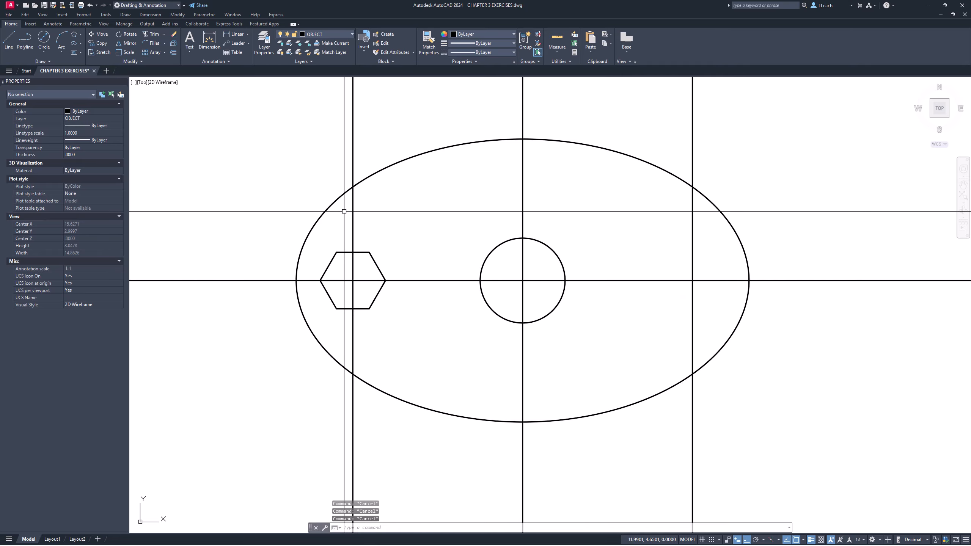
{"action": "type", "text": "di"}
{"action": "key", "text": "Return"}
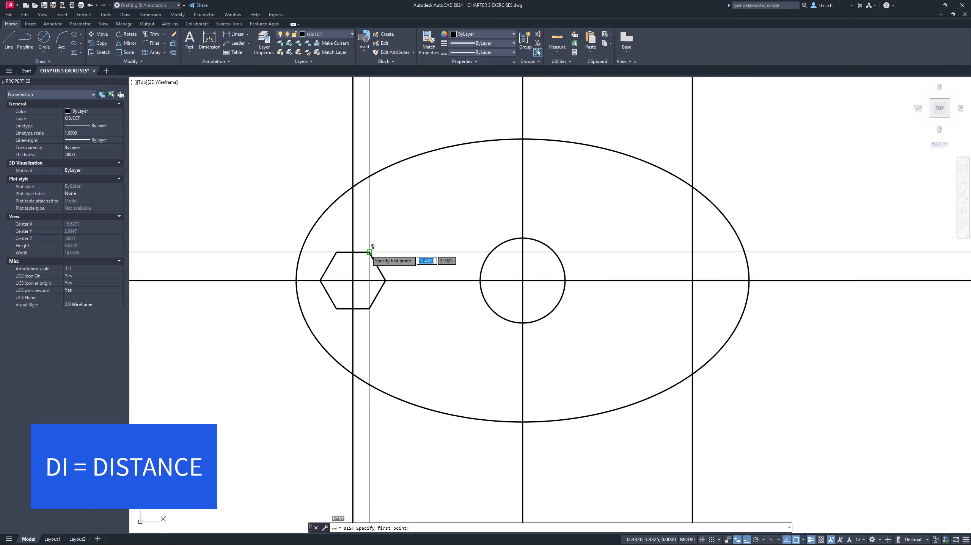
{"action": "left_click", "coordinate": [370, 252]}
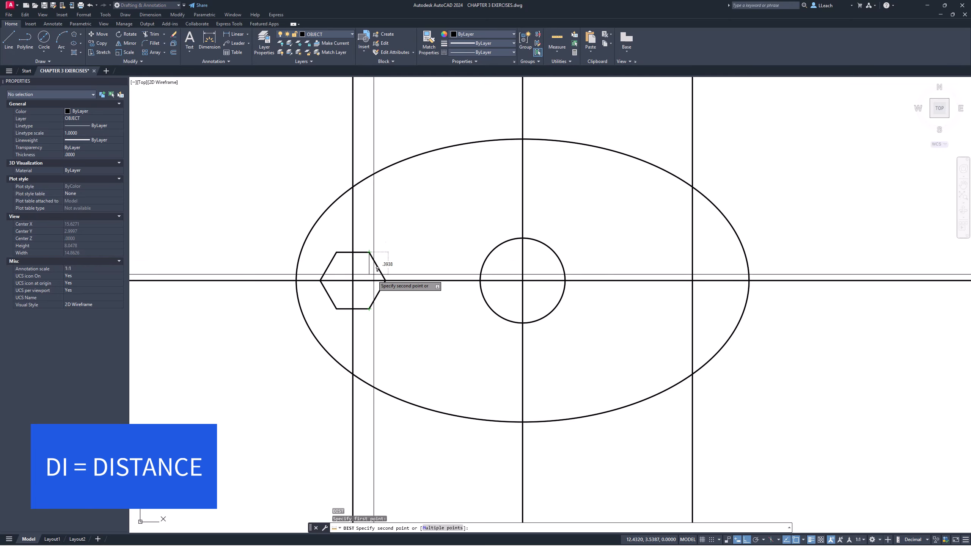
{"action": "key", "text": "Escape"}
- Copy the hexagon from its center to the intersection of the right offset line and the horizontal construction line
{"action": "middle_click_drag", "start_coordinate": [388, 219], "coordinate": [325, 213]}
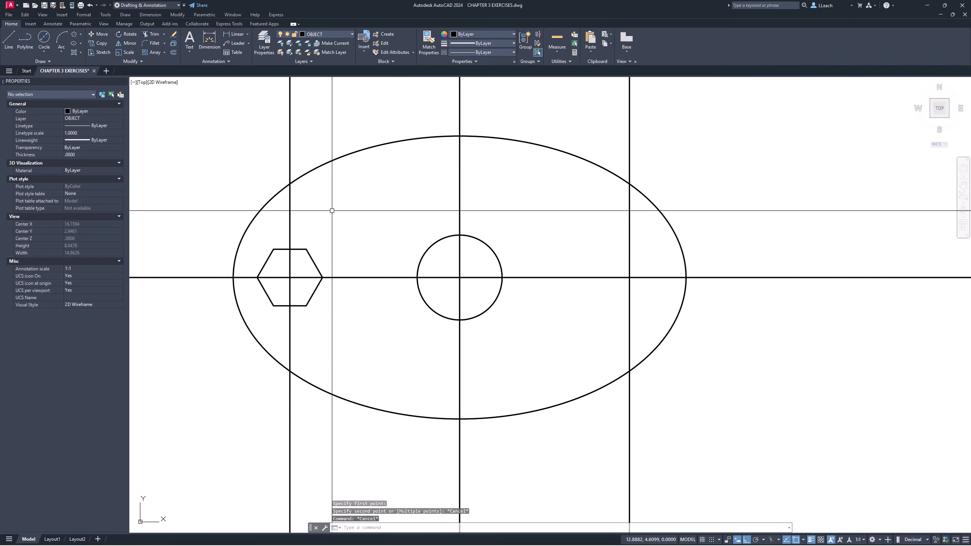
{"action": "type", "text": "ct o"}
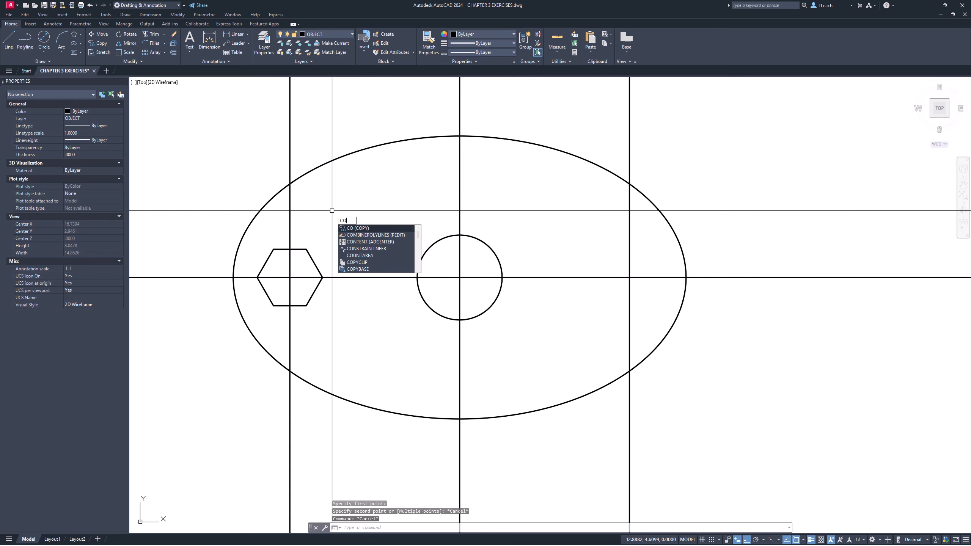
{"action": "key", "text": "Return"}
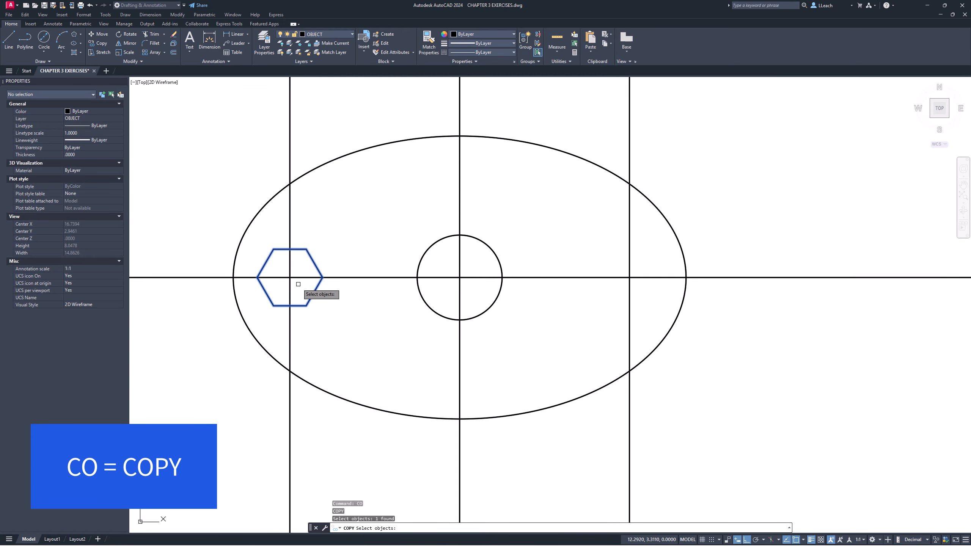
{"action": "key", "text": "Return"}
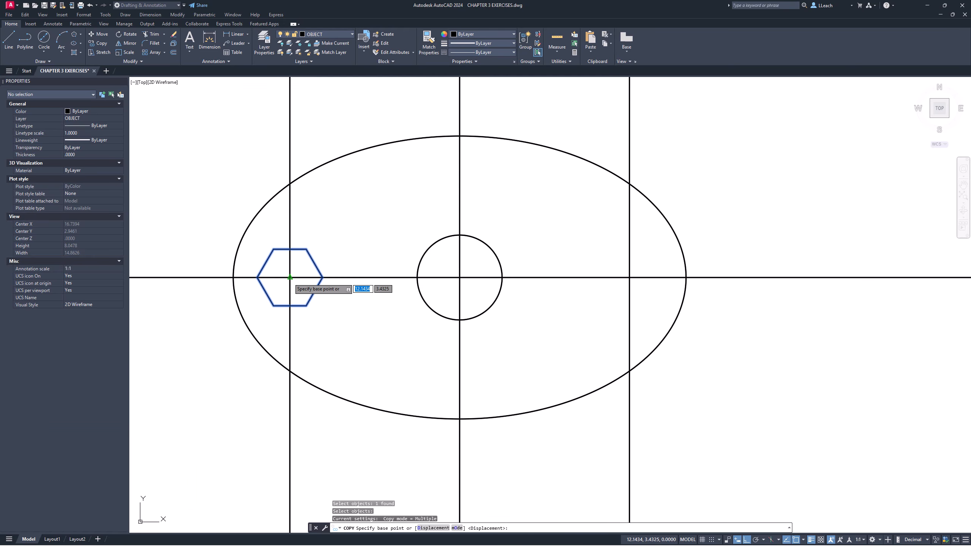
{"action": "left_click", "coordinate": [290, 277]}
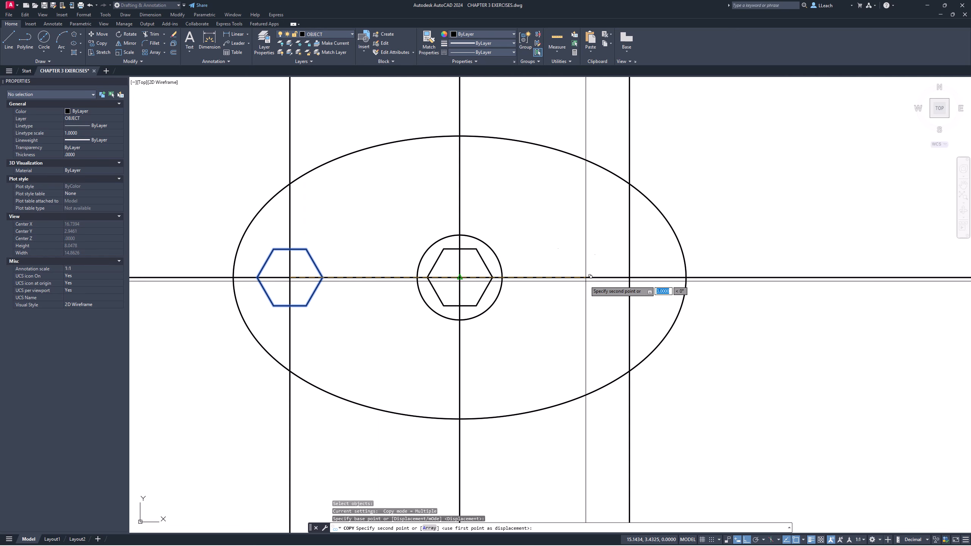
{"action": "left_click", "coordinate": [630, 277]}
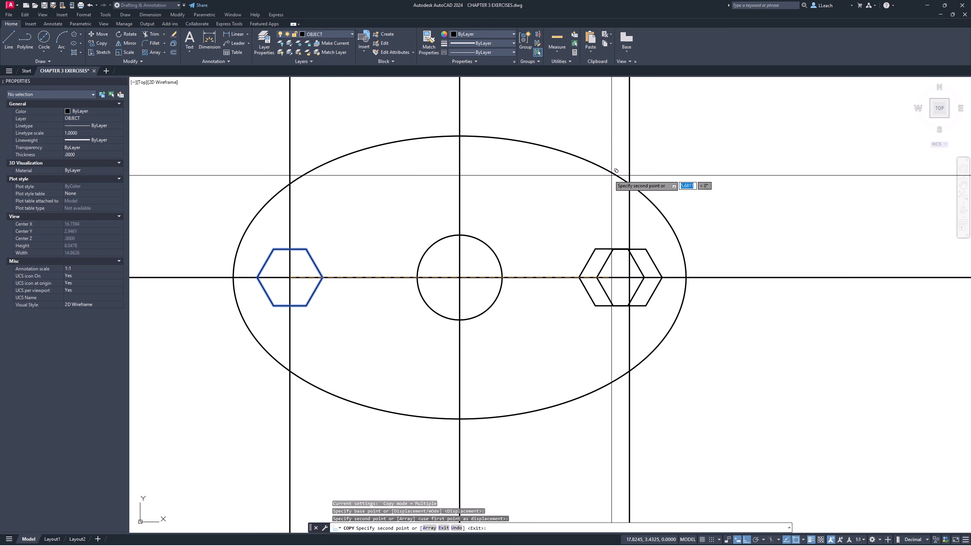
{"action": "key", "text": "Escape"}
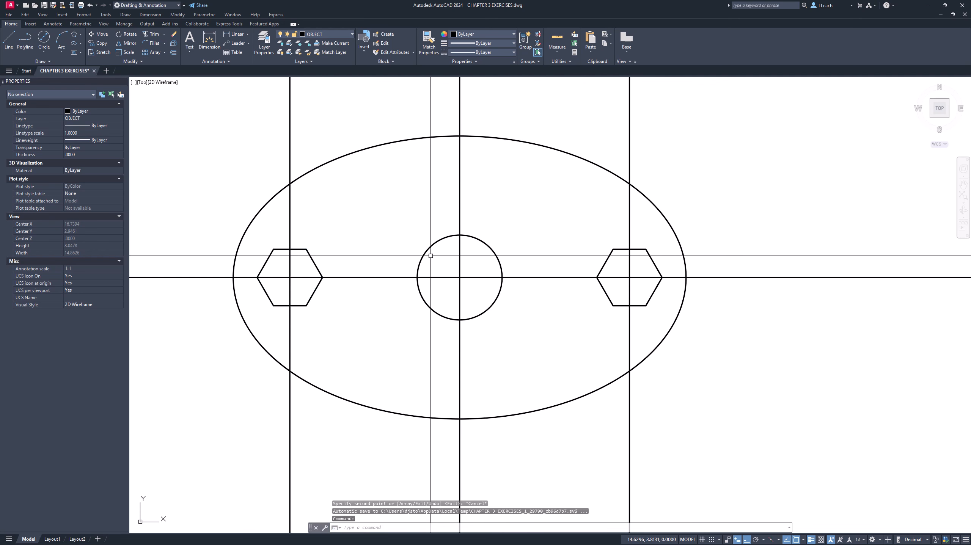
- Offset the vertical construction line through the central circle by 1 to the right
{"action": "middle_click_drag", "start_coordinate": [430, 256], "coordinate": [427, 277]}
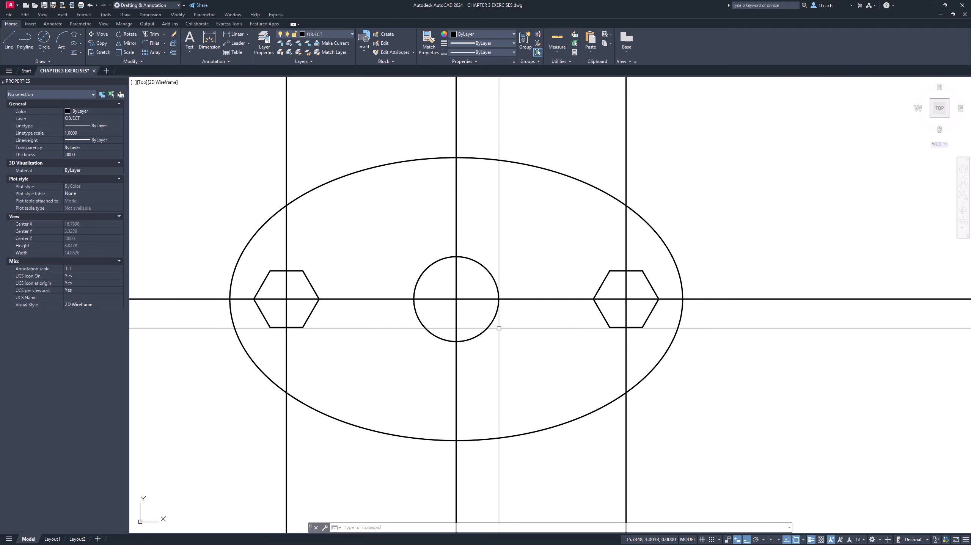
{"action": "scroll", "coordinate": [440, 324], "scroll_direction": "up", "scroll_amount": 4}
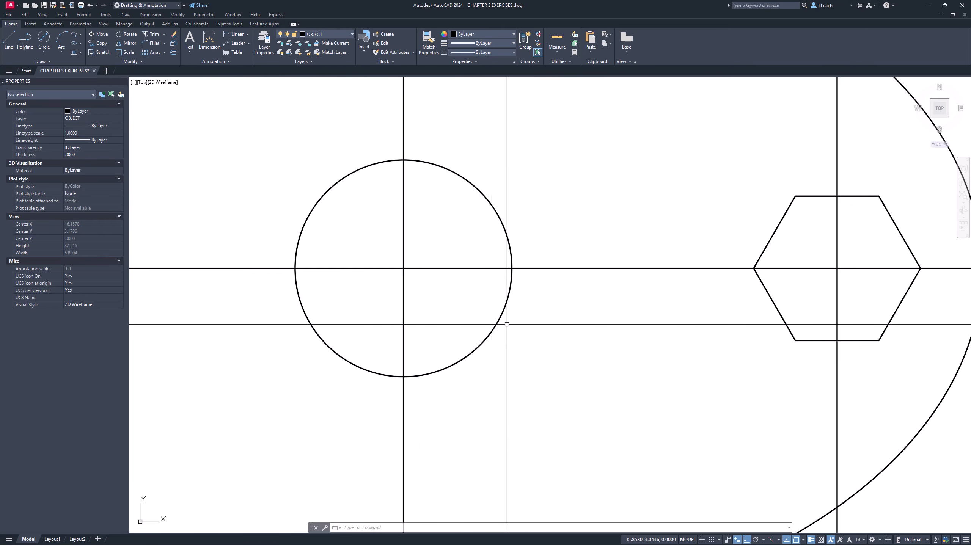
{"action": "mouse_move", "coordinate": [532, 303]}
{"action": "middle_mouse_down"}
{"action": "mouse_move", "coordinate": [456, 232]}
{"action": "mouse_move", "coordinate": [446, 211]}
{"action": "middle_mouse_up"}
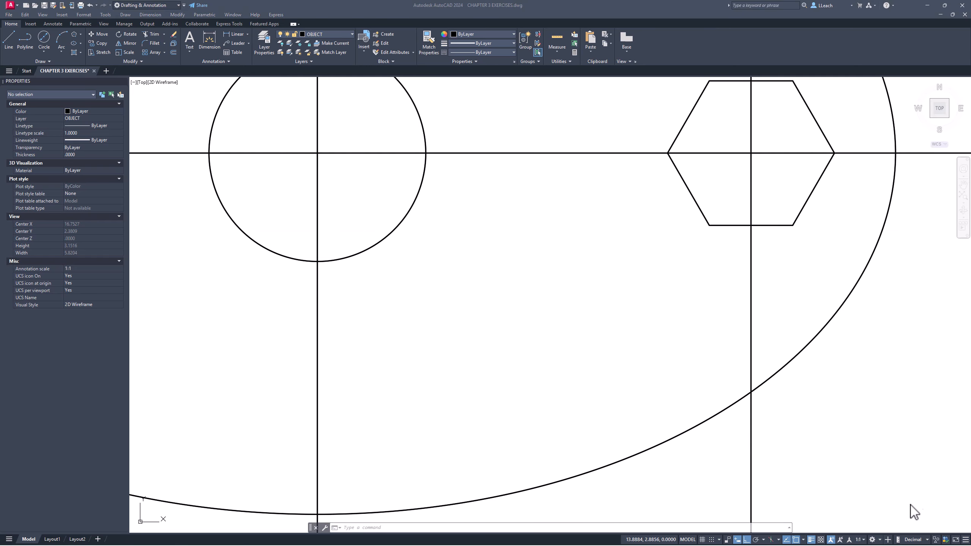
{"action": "mouse_move", "coordinate": [958, 540]}
{"action": "left_click", "coordinate": [174, 52]}
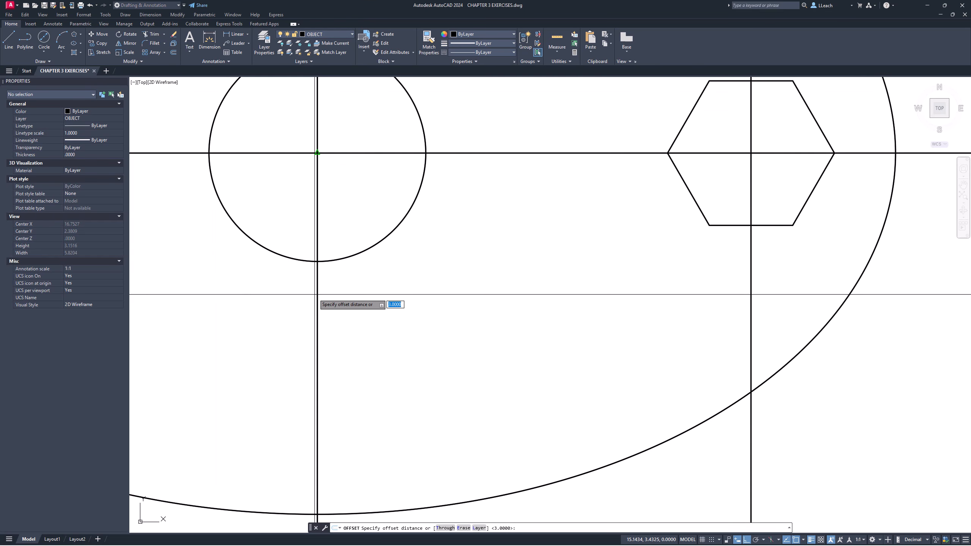
{"action": "key", "text": "Return"}
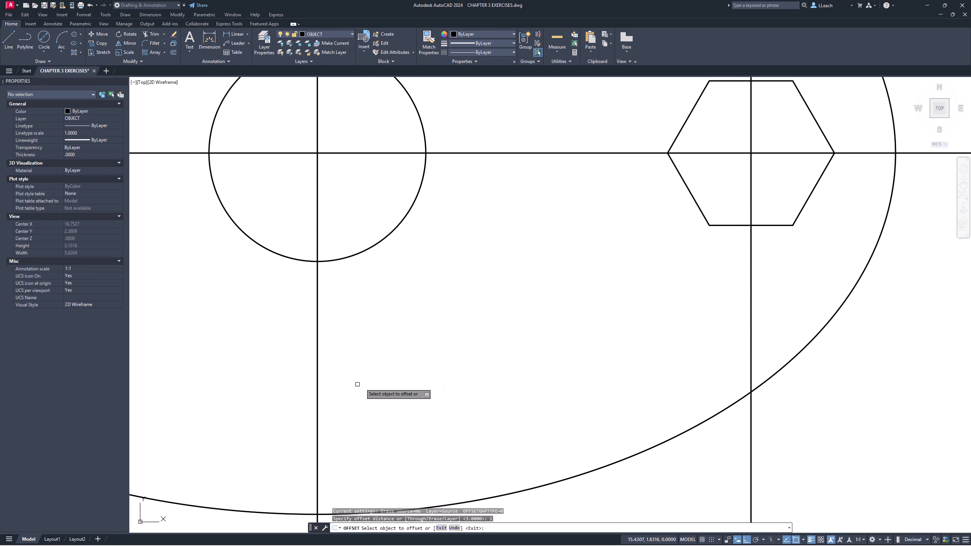
{"action": "left_click", "coordinate": [322, 389]}
{"action": "left_click", "coordinate": [410, 381]}
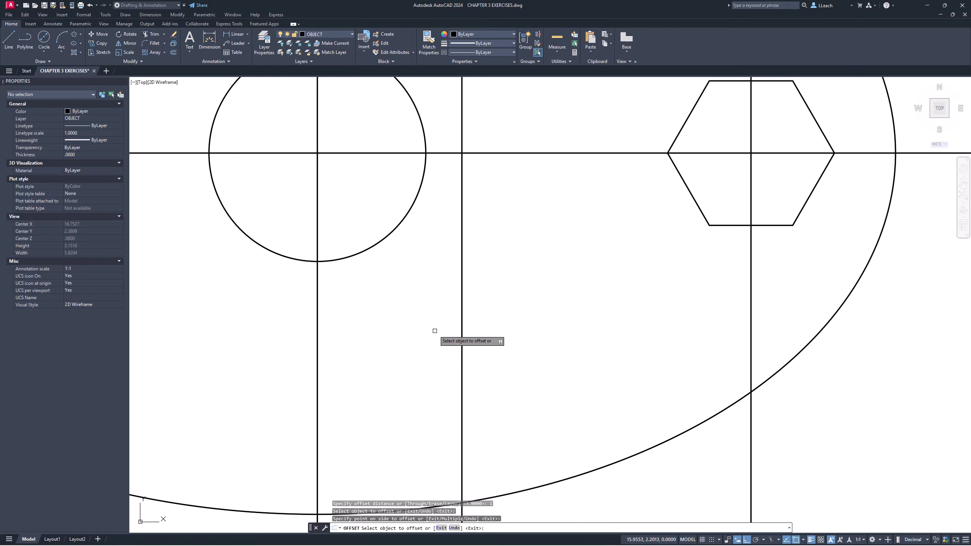
{"action": "key", "text": "Escape"}
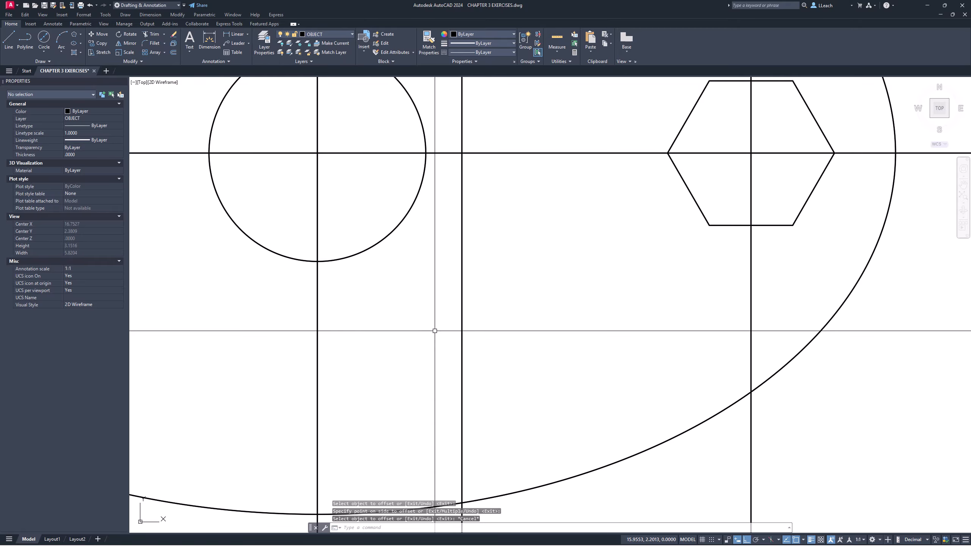
- Offset the horizontal construction line .75 downward
{"action": "left_click", "coordinate": [174, 52]}
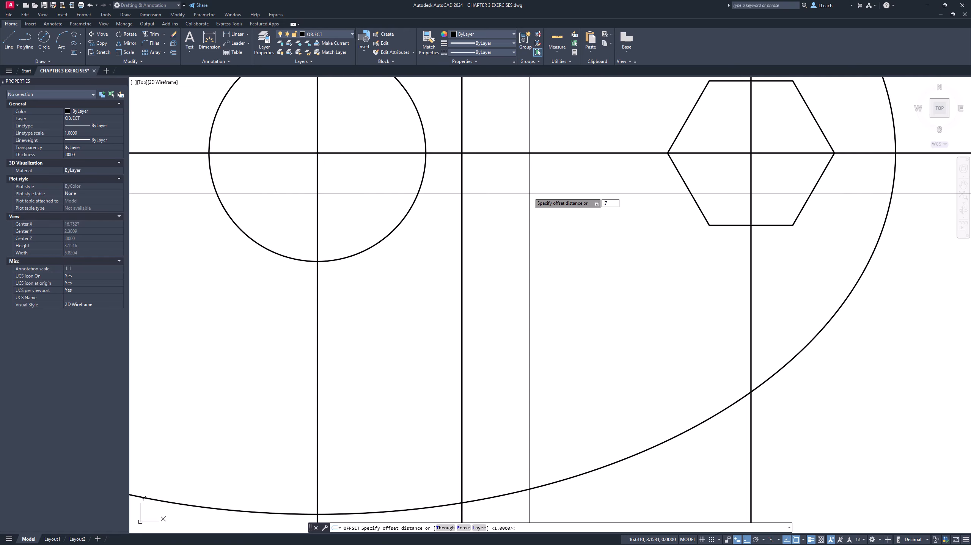
{"action": "key", "text": "Return"}
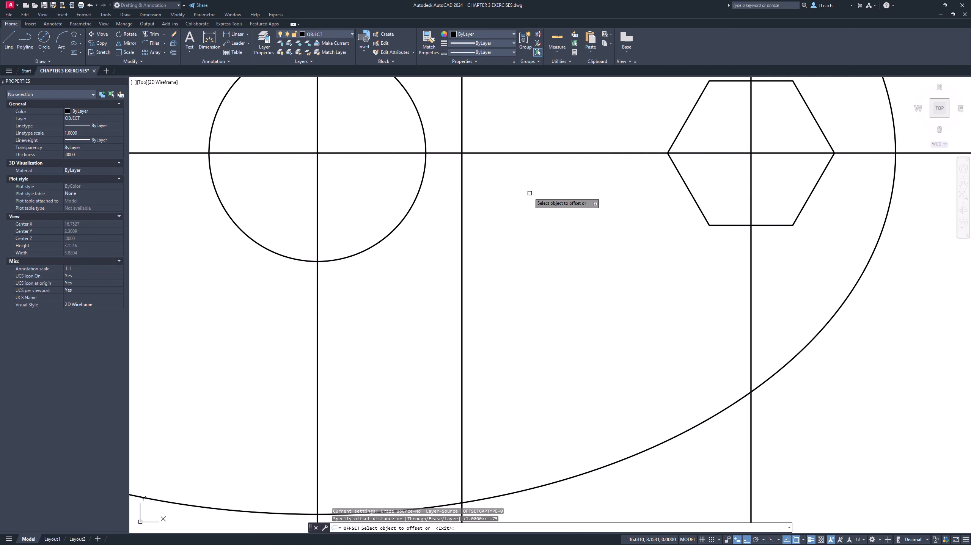
{"action": "left_click", "coordinate": [518, 153]}
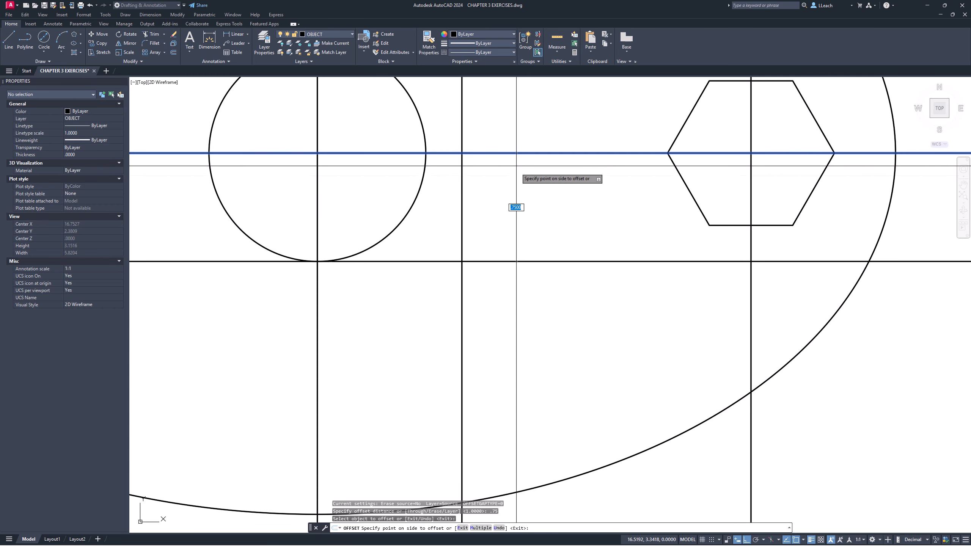
{"action": "left_click", "coordinate": [518, 264]}
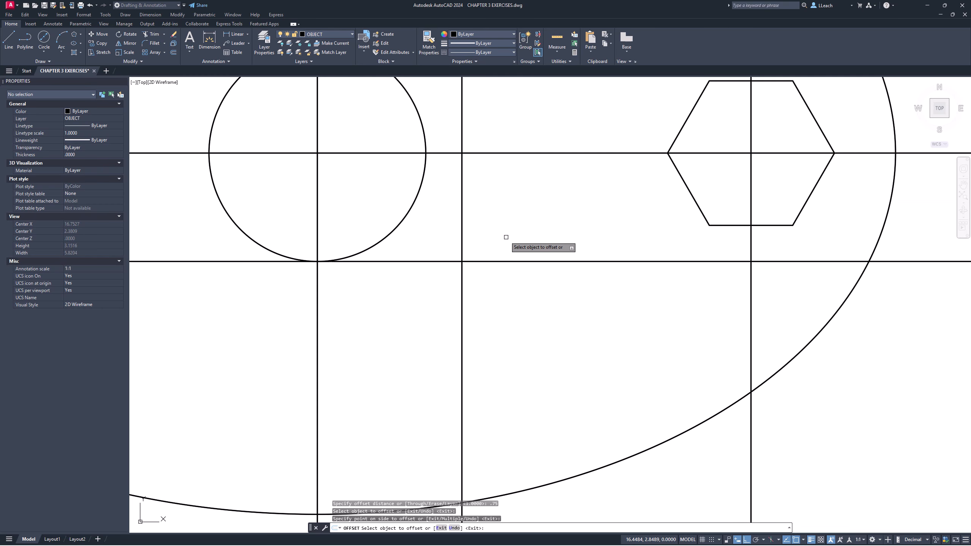
{"action": "key", "text": "Escape"}
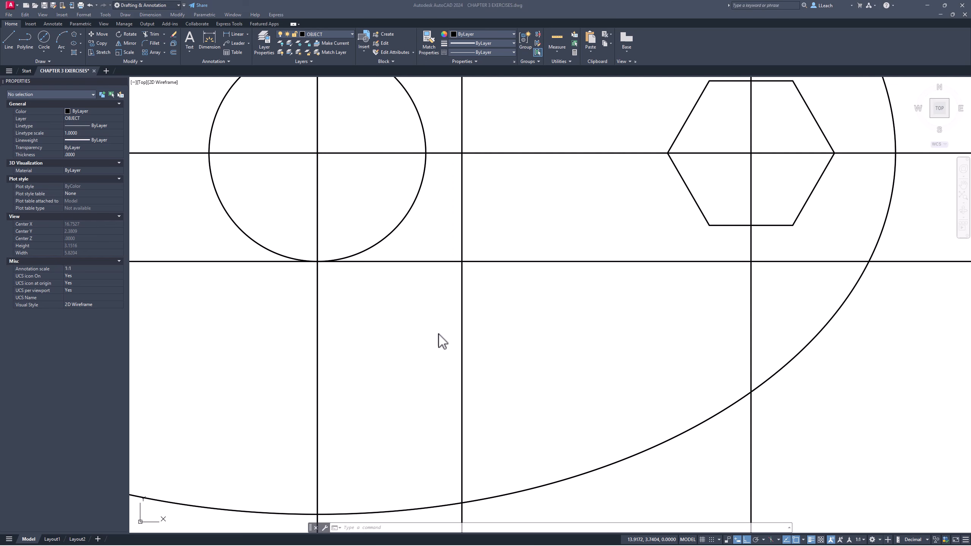
- Draw a circle with a .75 radius centered at the intersection of the two new offset construction lines
{"action": "left_click", "coordinate": [409, 336]}
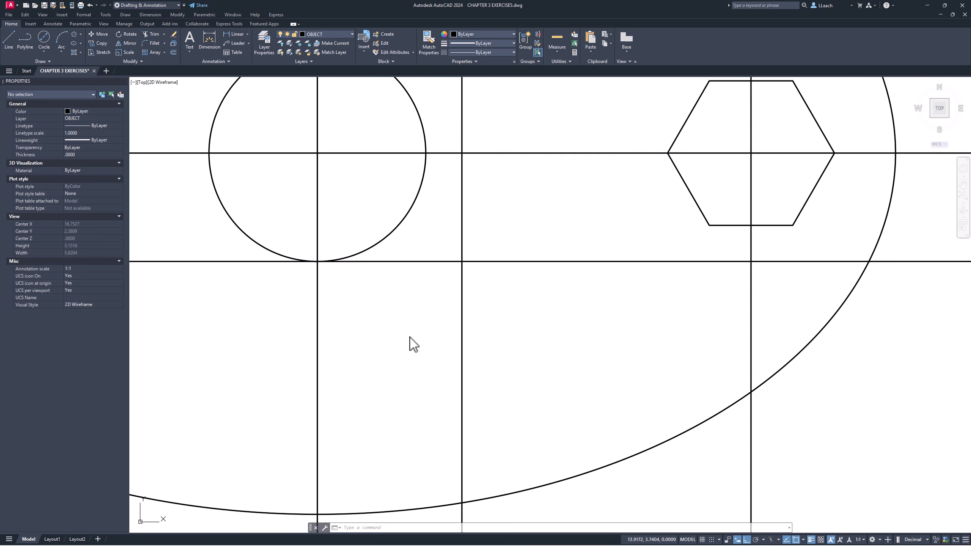
{"action": "left_click", "coordinate": [44, 52]}
{"action": "left_click", "coordinate": [63, 65]}
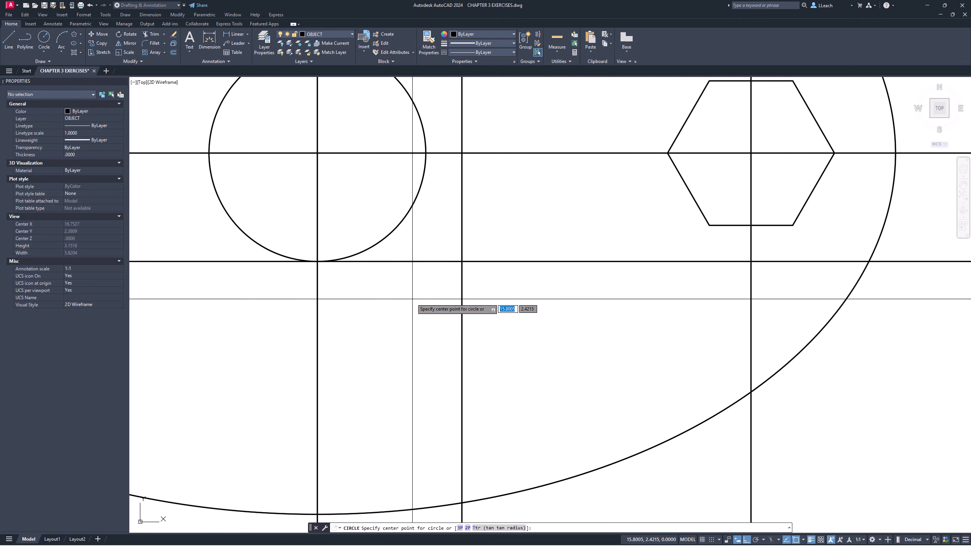
{"action": "left_click", "coordinate": [463, 261]}
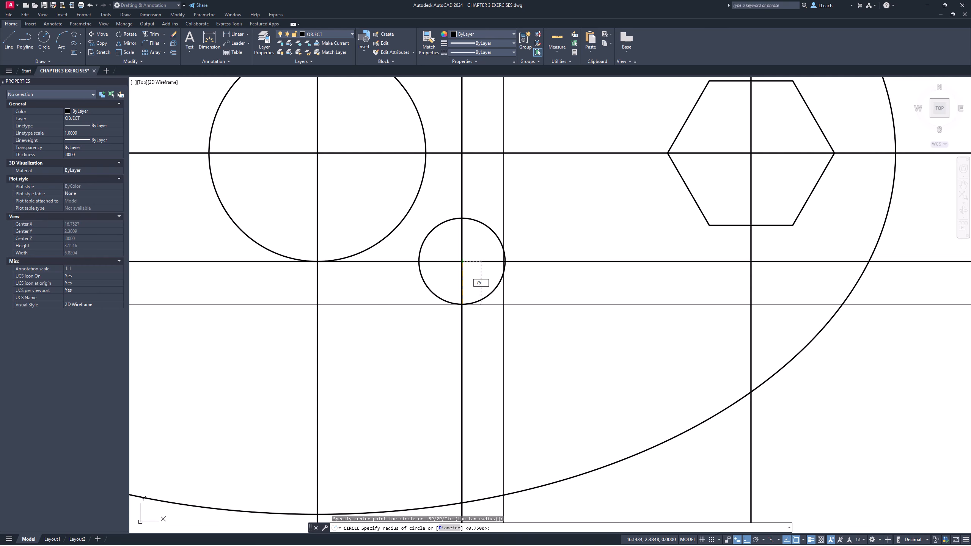
{"action": "type", "text": ".75"}
{"action": "key", "text": "Return"}
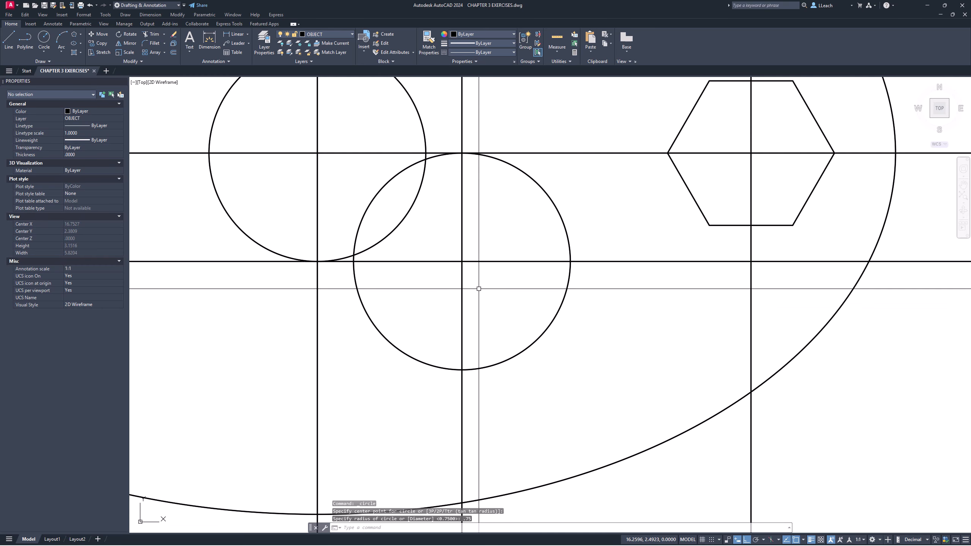
{"action": "key", "text": "Escape"}
{"action": "key", "text": "Escape"}
{"action": "key", "text": "Escape"}
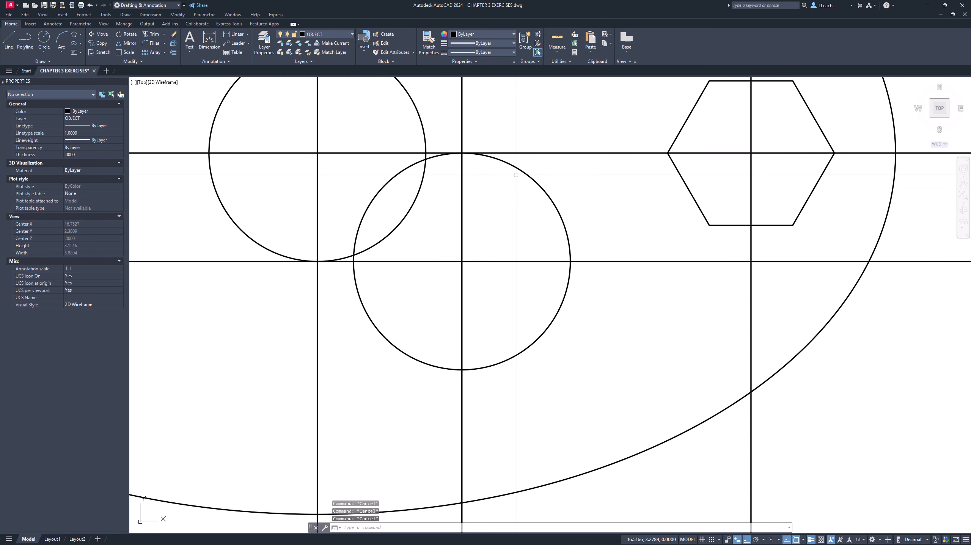
- Trim the .75 radius circle down to its lower-right quarter arc between the two offset construction lines
{"action": "type", "text": "tr"}
{"action": "key", "text": "Return"}
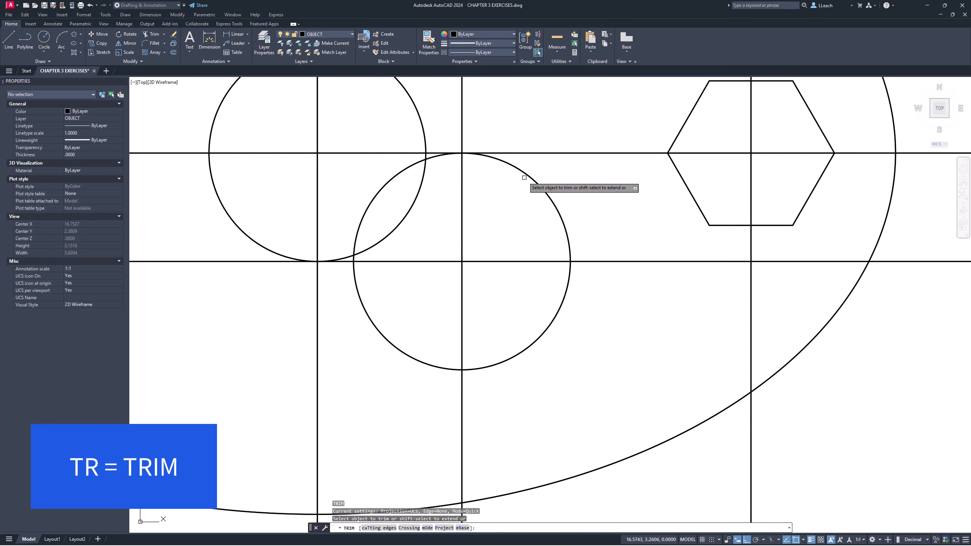
{"action": "left_click", "coordinate": [530, 177]}
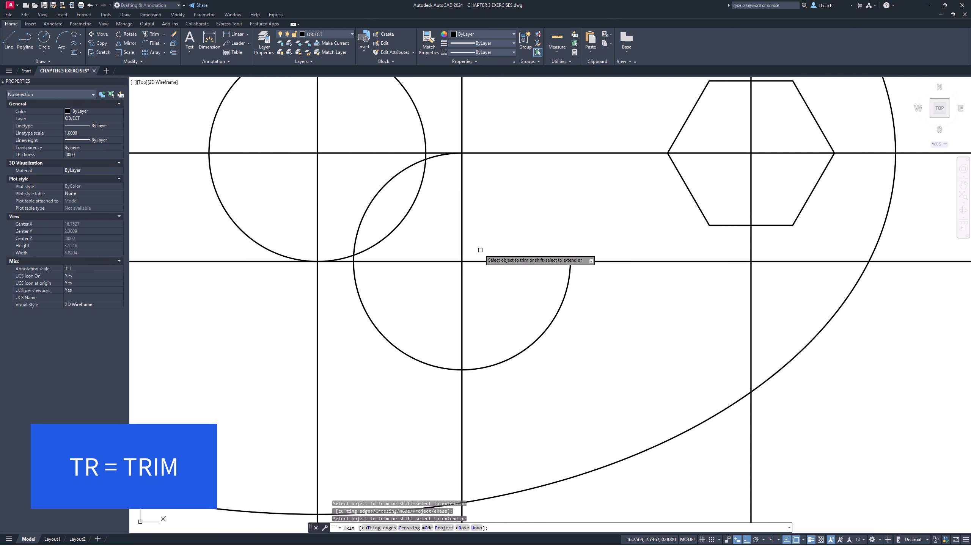
{"action": "left_click", "coordinate": [435, 157]}
{"action": "left_click", "coordinate": [405, 168]}
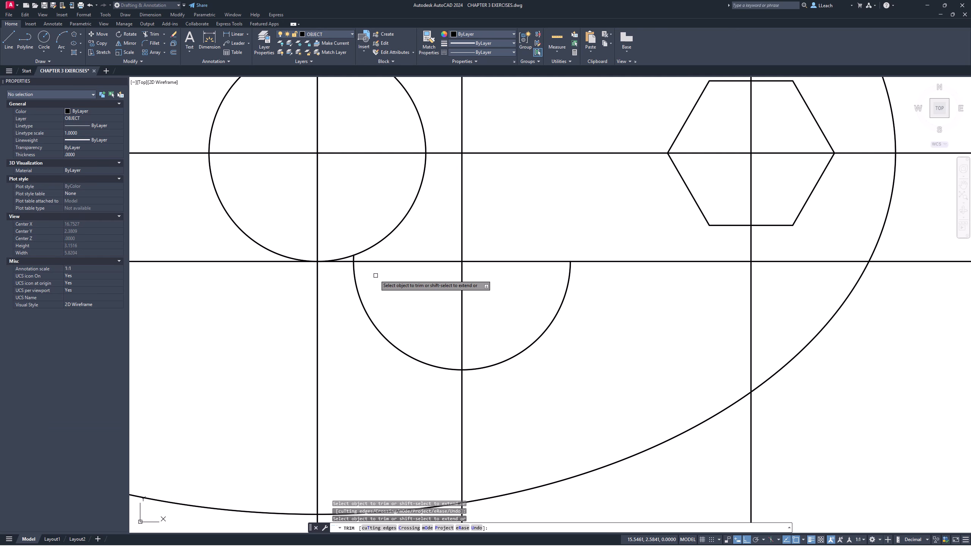
{"action": "scroll", "coordinate": [354, 275], "scroll_direction": "up", "scroll_amount": 8}
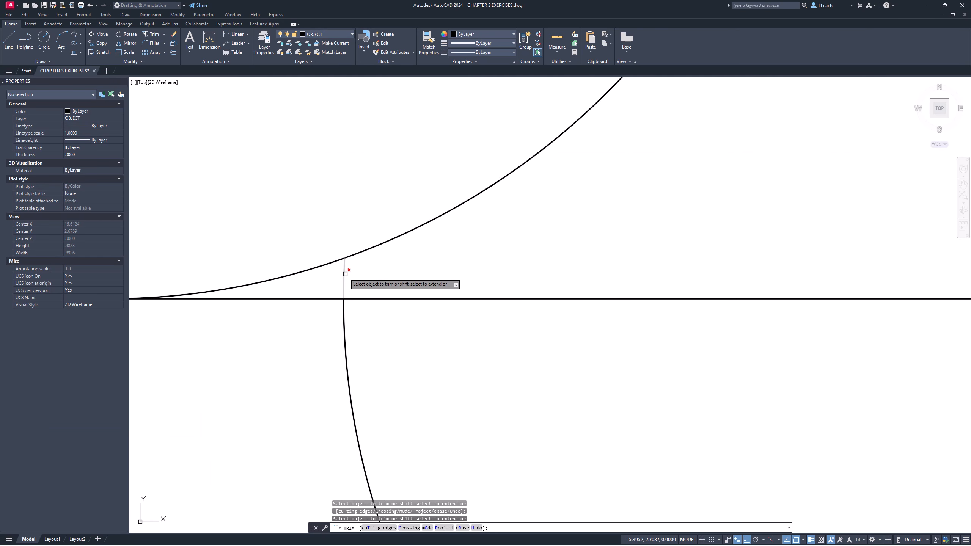
{"action": "scroll", "coordinate": [358, 276], "scroll_direction": "down", "scroll_amount": 8}
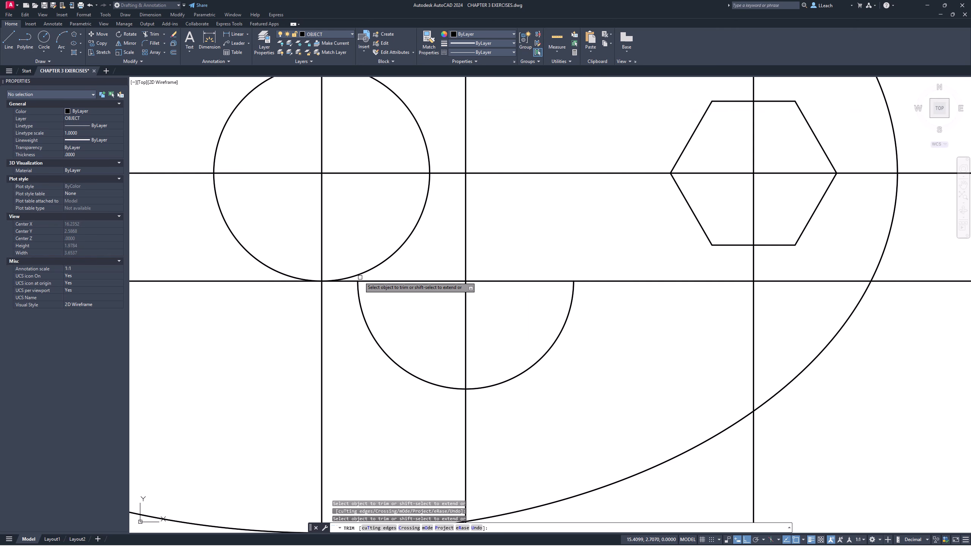
{"action": "left_click", "coordinate": [361, 306]}
{"action": "key", "text": "Escape"}
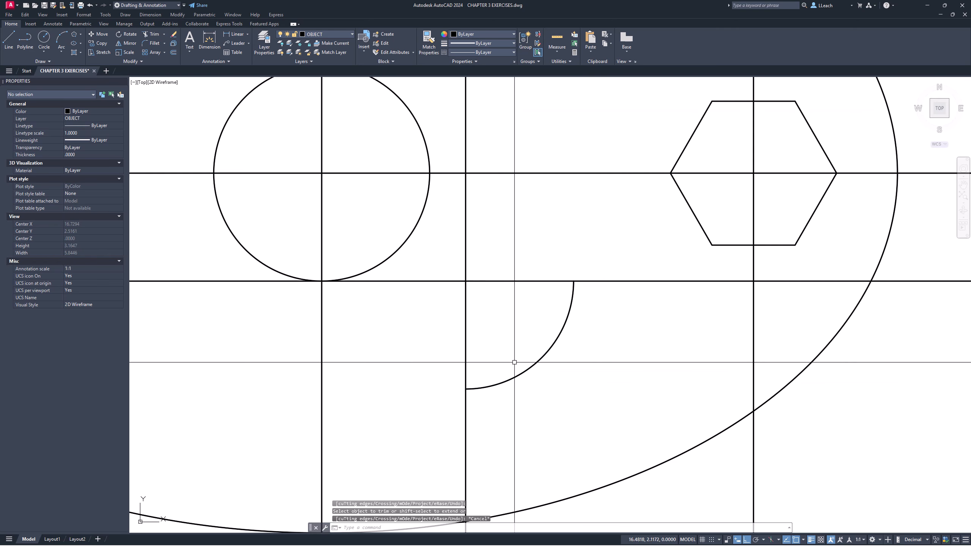
- Draw a .25 long horizontal line to the left from the lower end of the quarter arc
{"action": "middle_click_drag", "start_coordinate": [543, 300], "coordinate": [537, 292]}
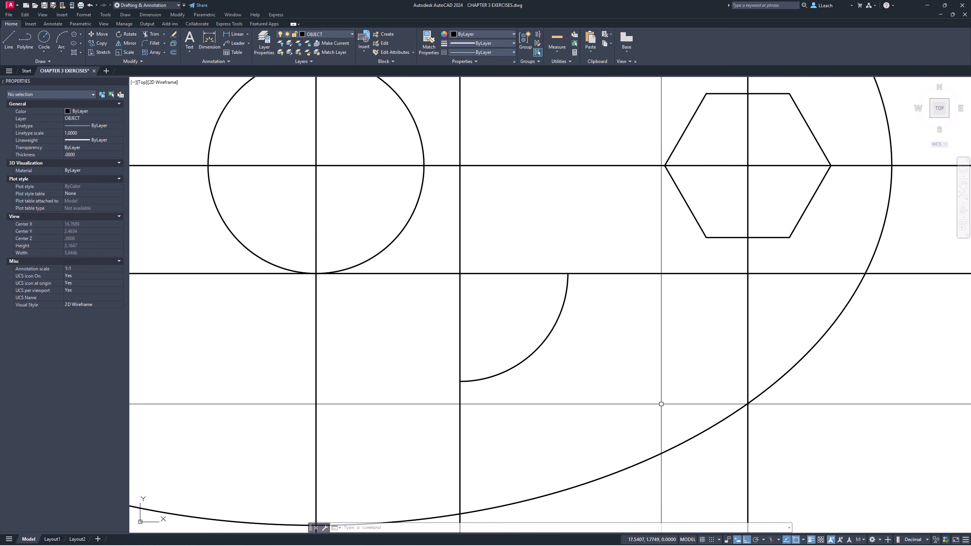
{"action": "type", "text": "l"}
{"action": "key", "text": "Return"}
{"action": "left_click", "coordinate": [460, 381]}
{"action": "type", "text": ".25"}
{"action": "key", "text": "Return"}
{"action": "key", "text": "Return"}
{"action": "key", "text": "Return"}
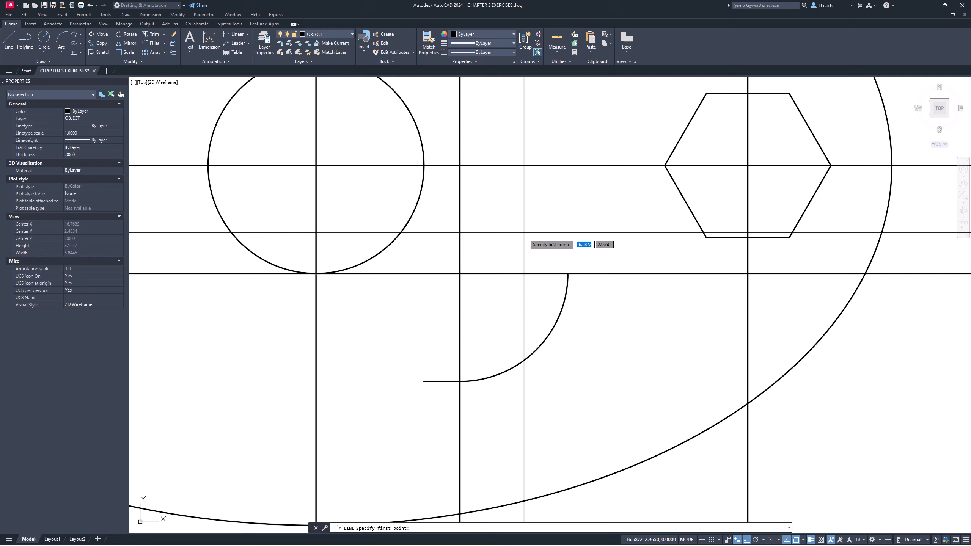
- Draw a .25 long vertical line upward from the upper end of the quarter arc
{"action": "left_click", "coordinate": [568, 275]}
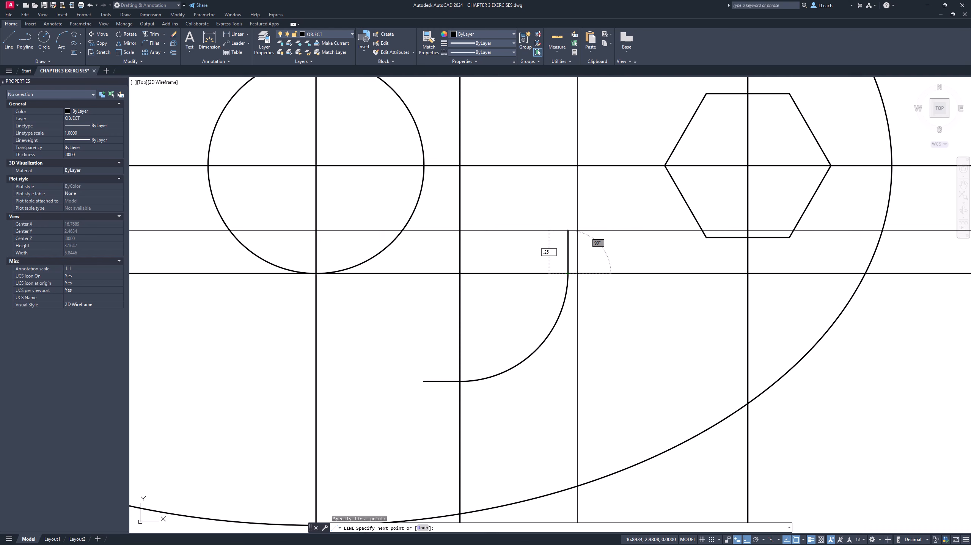
{"action": "type", "text": ".25"}
{"action": "key", "text": "Return"}
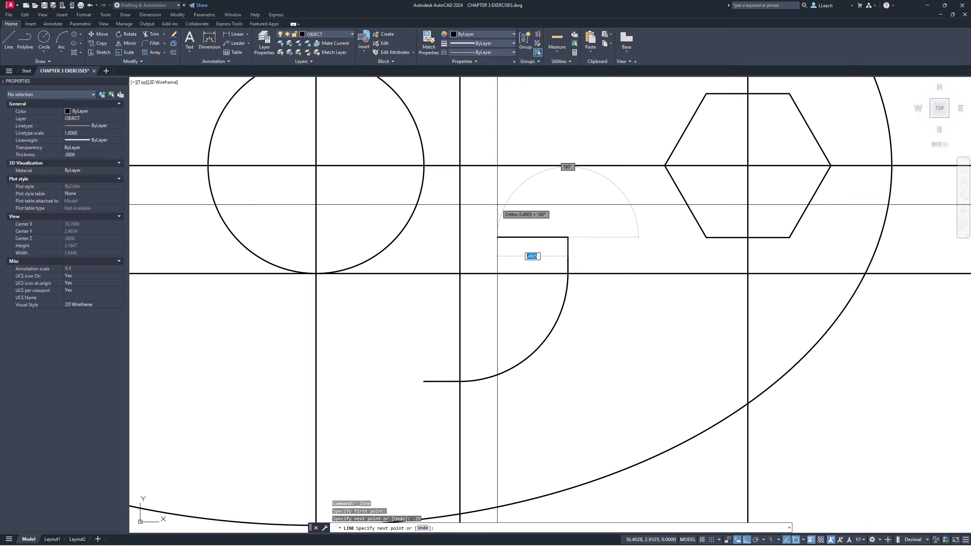
{"action": "key", "text": "Escape"}
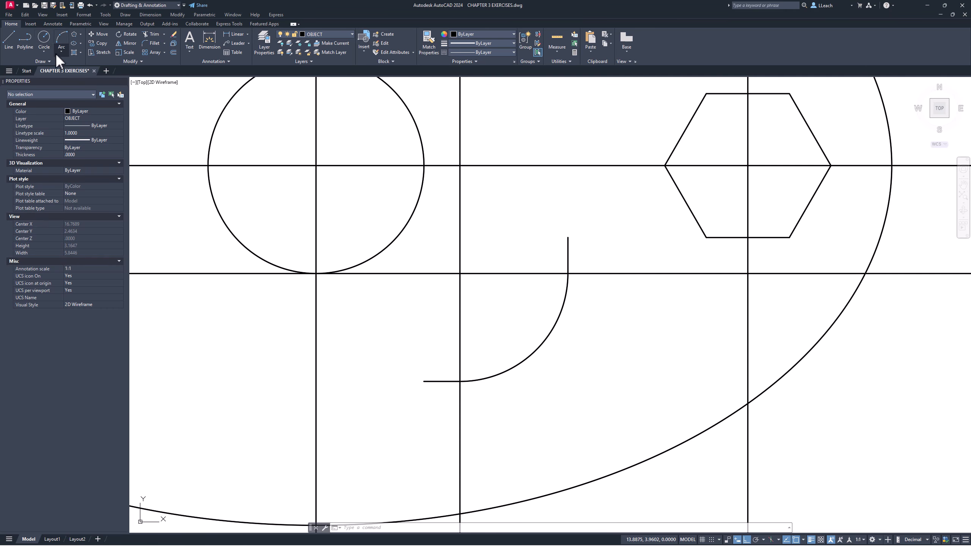
- Draw a .25 radius circle centered at the free left end of the short horizontal line
{"action": "left_click", "coordinate": [45, 52]}
{"action": "left_click", "coordinate": [64, 64]}
{"action": "left_click", "coordinate": [424, 381]}
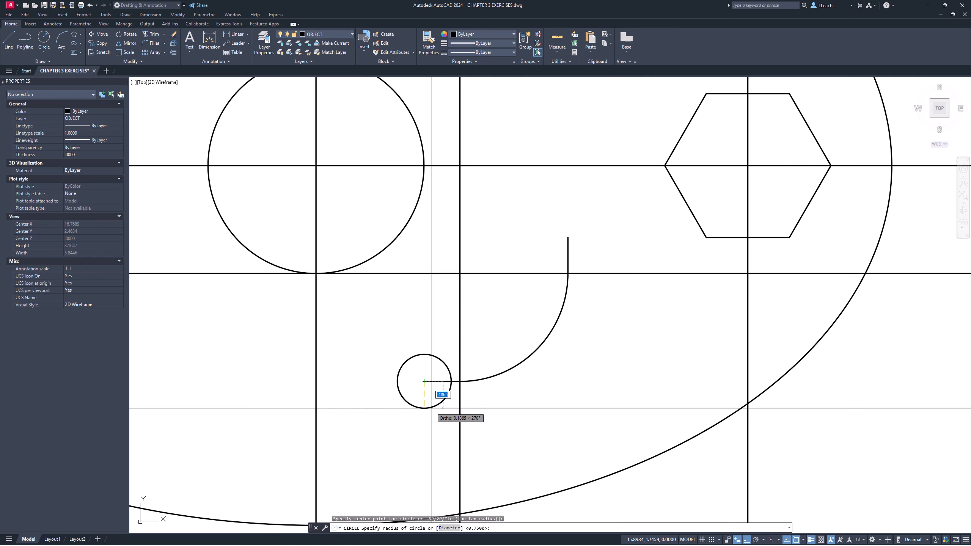
{"action": "key", "text": "Return"}
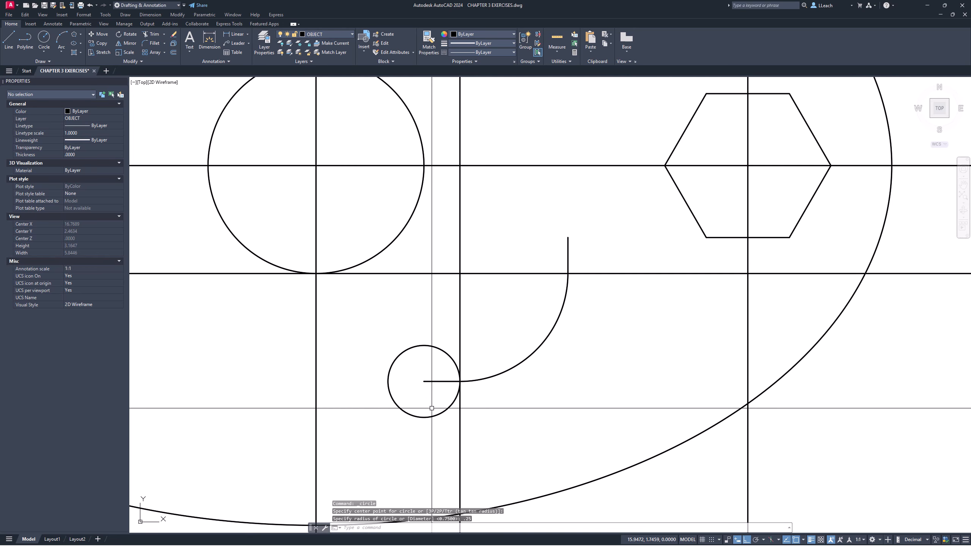
- Draw a .25 radius circle centered at the free upper end of the short vertical line
{"action": "left_click", "coordinate": [43, 52]}
{"action": "left_click", "coordinate": [68, 66]}
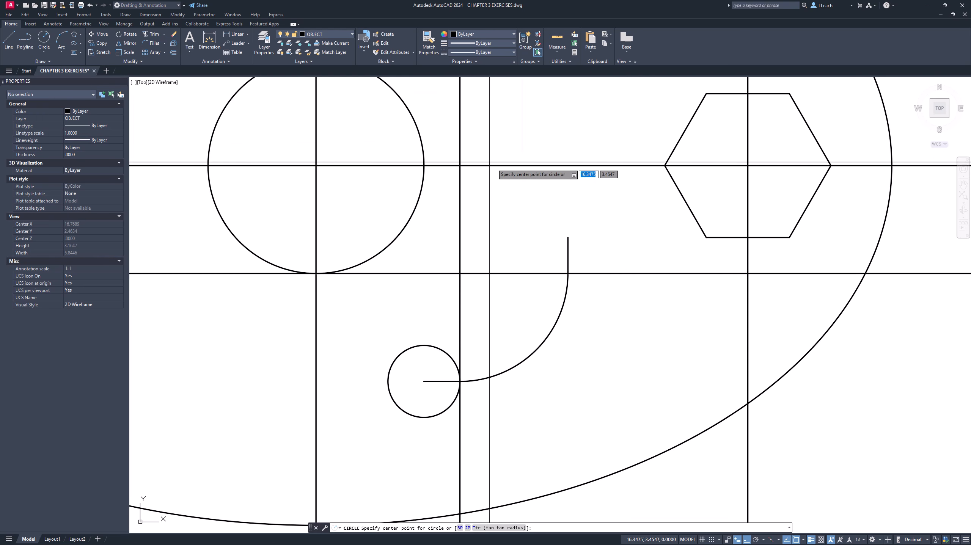
{"action": "left_click", "coordinate": [569, 238]}
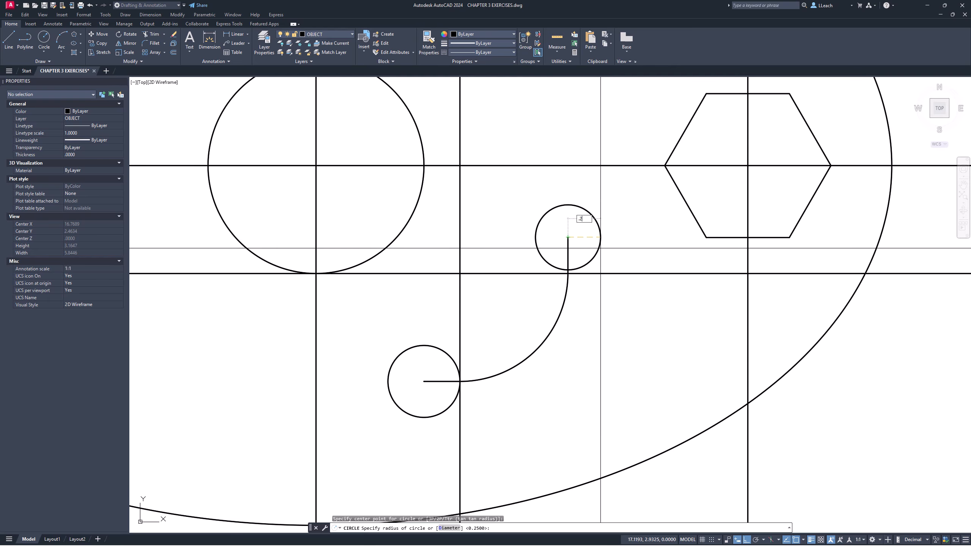
{"action": "type", "text": ".25"}
{"action": "key", "text": "Return"}
{"action": "key", "text": "Escape"}
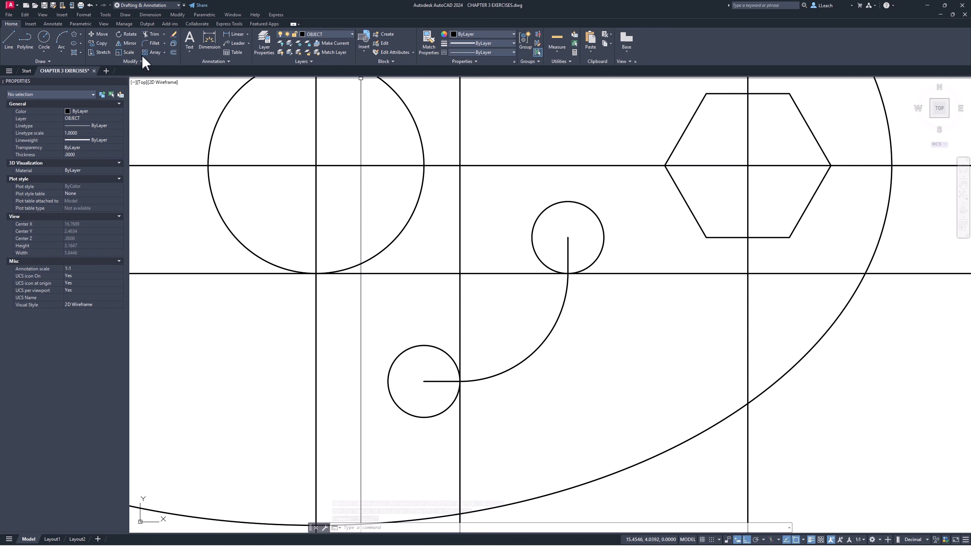
- Offset the quarter arc by .25 to both its inner and outer sides
{"action": "left_click", "coordinate": [173, 52]}
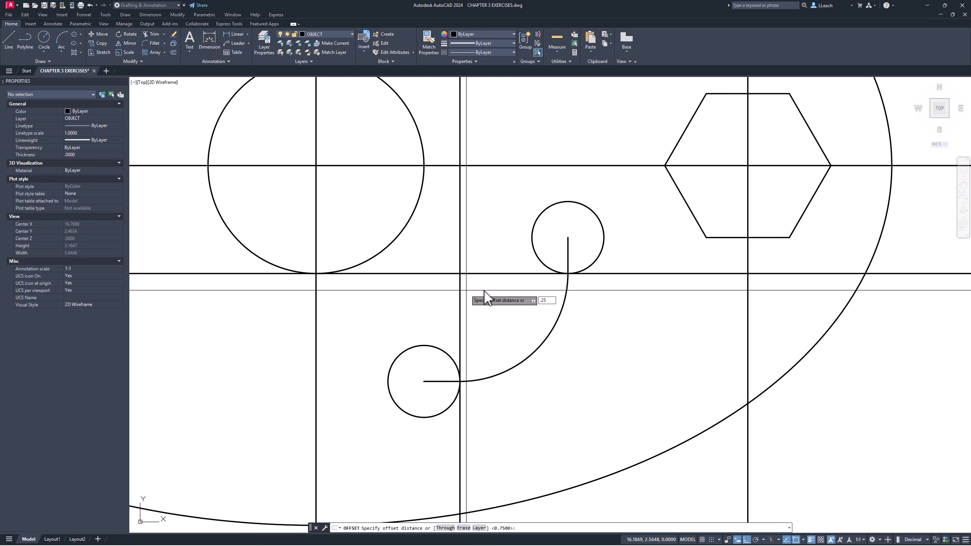
{"action": "type", "text": ".25"}
{"action": "key", "text": "Return"}
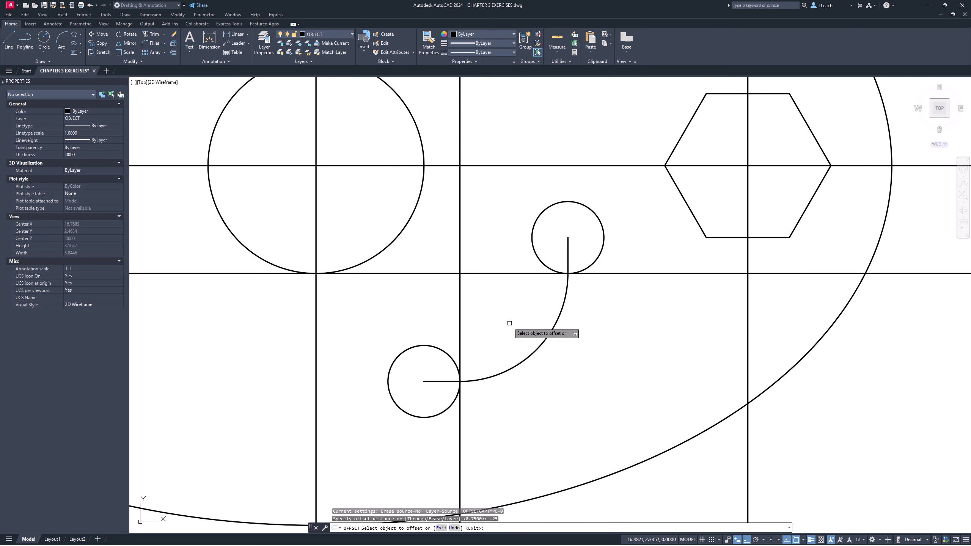
{"action": "left_click", "coordinate": [537, 348]}
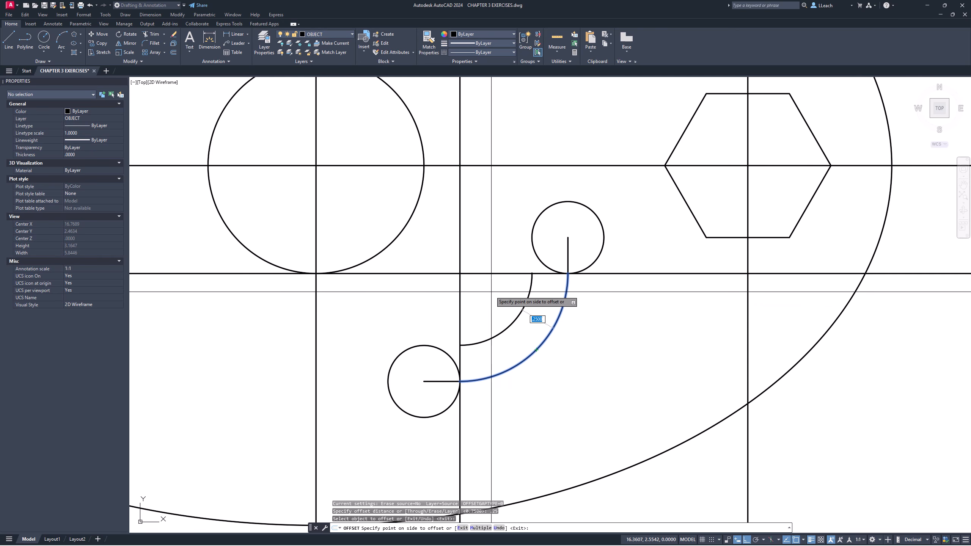
{"action": "left_click", "coordinate": [444, 248]}
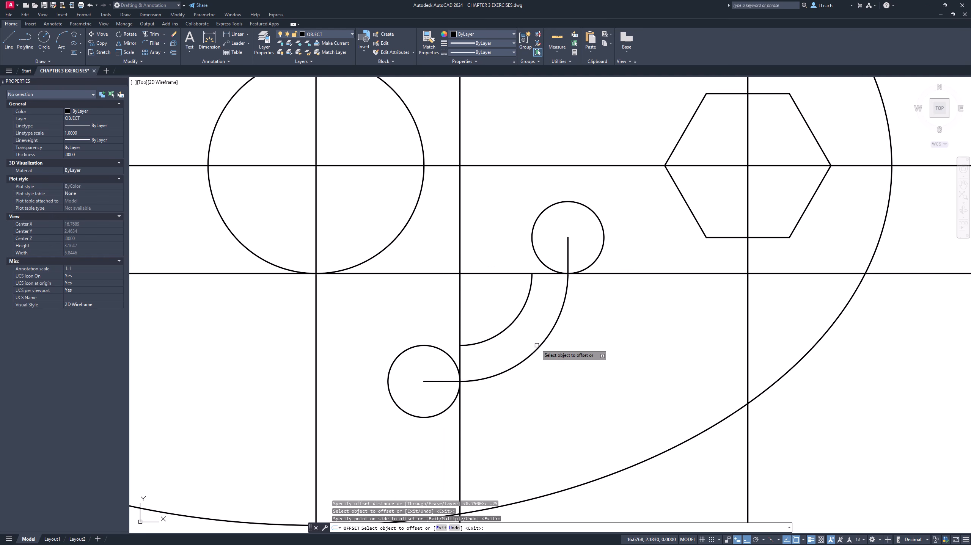
{"action": "left_click", "coordinate": [537, 346]}
{"action": "left_click", "coordinate": [611, 404]}
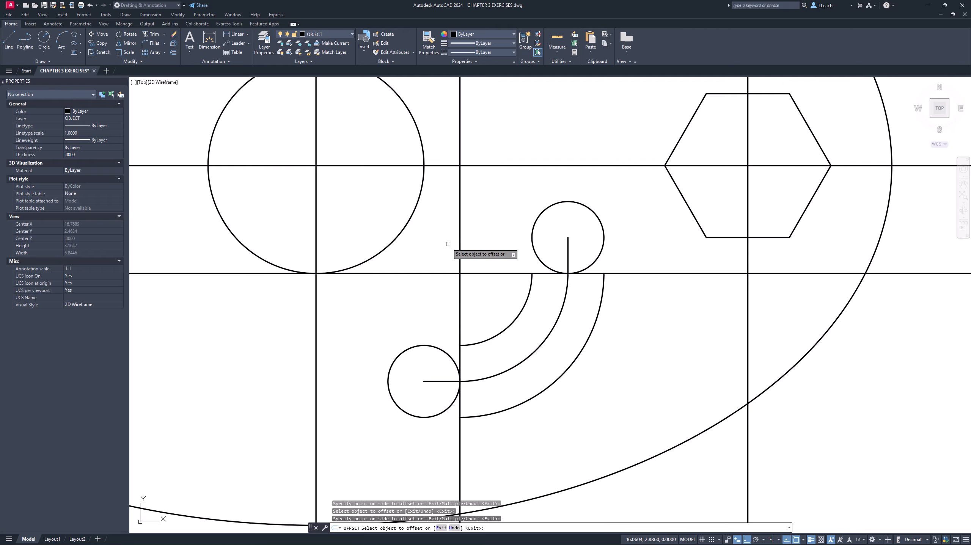
- Offset the short horizontal line by .25 both above and below it
{"action": "left_click", "coordinate": [433, 381]}
{"action": "left_click", "coordinate": [436, 315]}
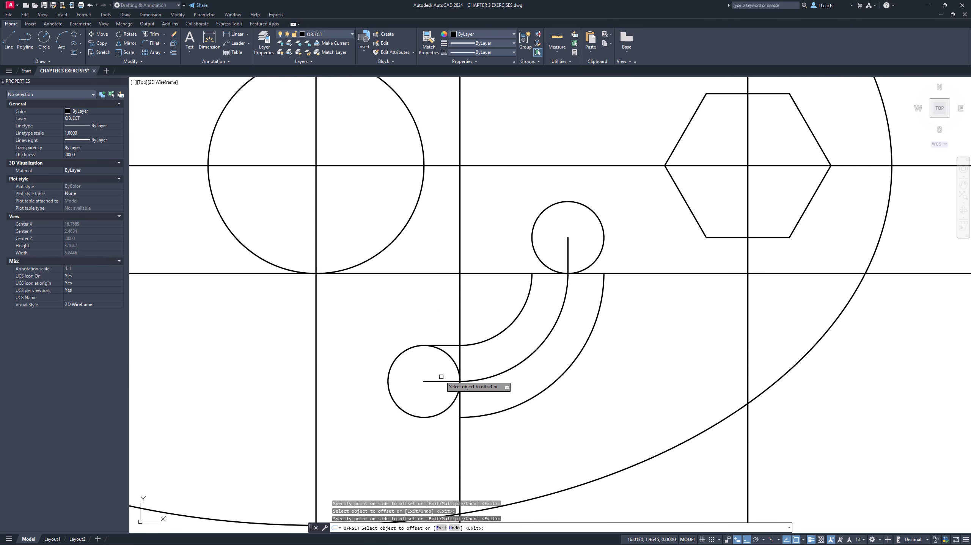
{"action": "left_click", "coordinate": [438, 384]}
{"action": "left_click", "coordinate": [439, 382]}
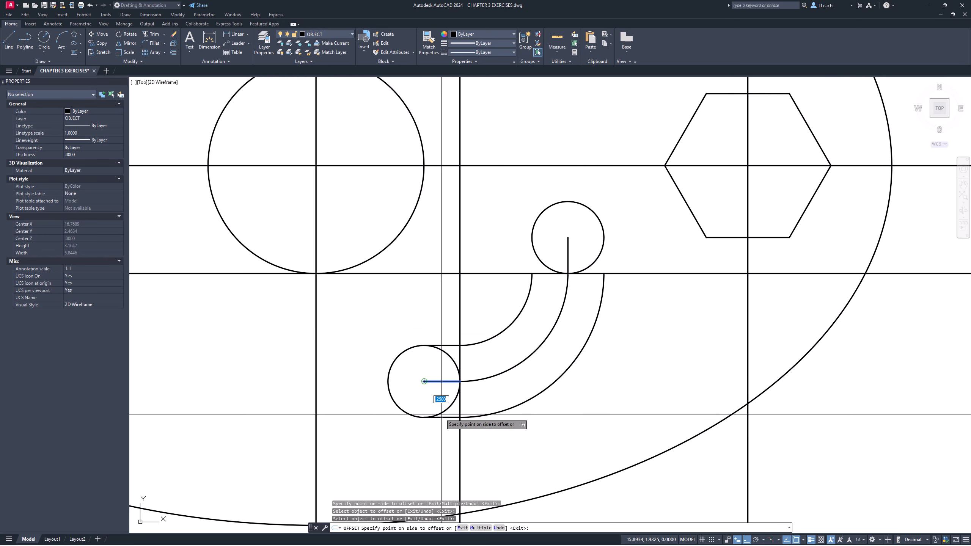
{"action": "left_click", "coordinate": [441, 436]}
- Offset the short vertical line by .25 to both its left and right sides
{"action": "left_click", "coordinate": [567, 253]}
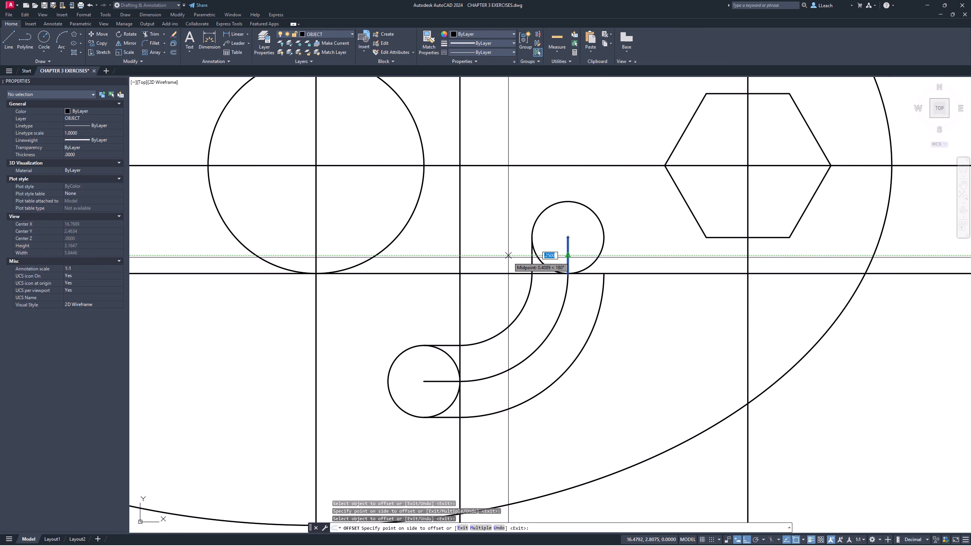
{"action": "left_click", "coordinate": [561, 250]}
{"action": "left_click", "coordinate": [567, 250]}
{"action": "left_click", "coordinate": [648, 250]}
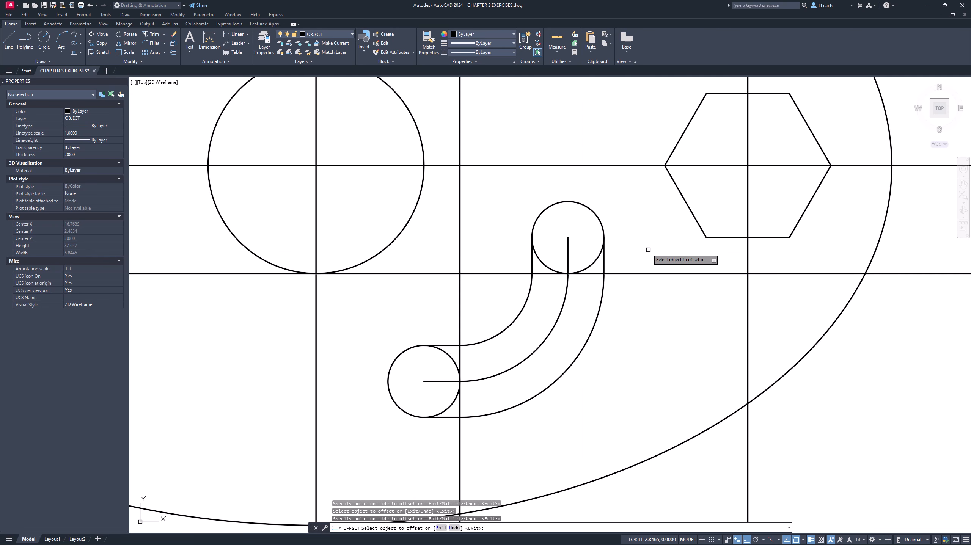
{"action": "key", "text": "Escape"}
{"action": "key", "text": "Escape"}
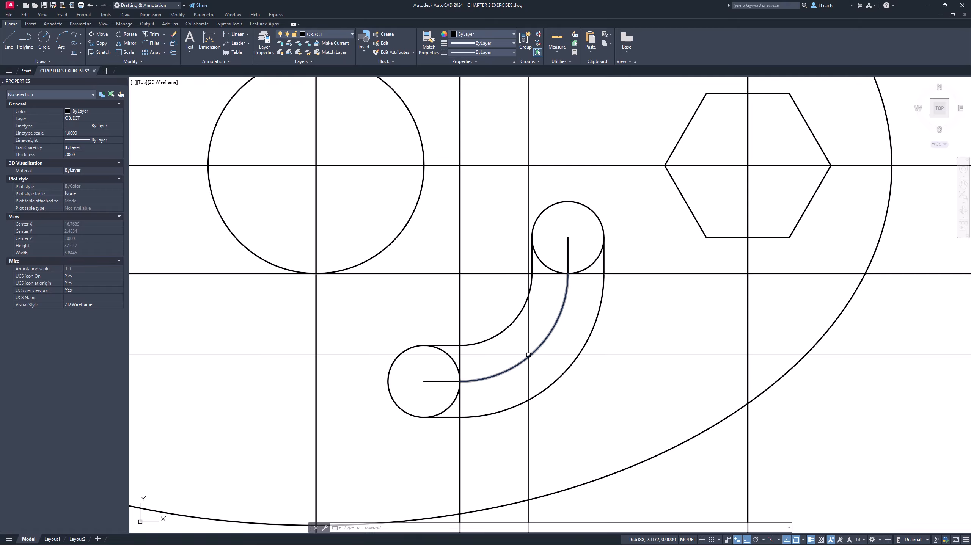
- Move the middle arc of the slot to the CENTERLINE layer
{"action": "left_click", "coordinate": [529, 356]}
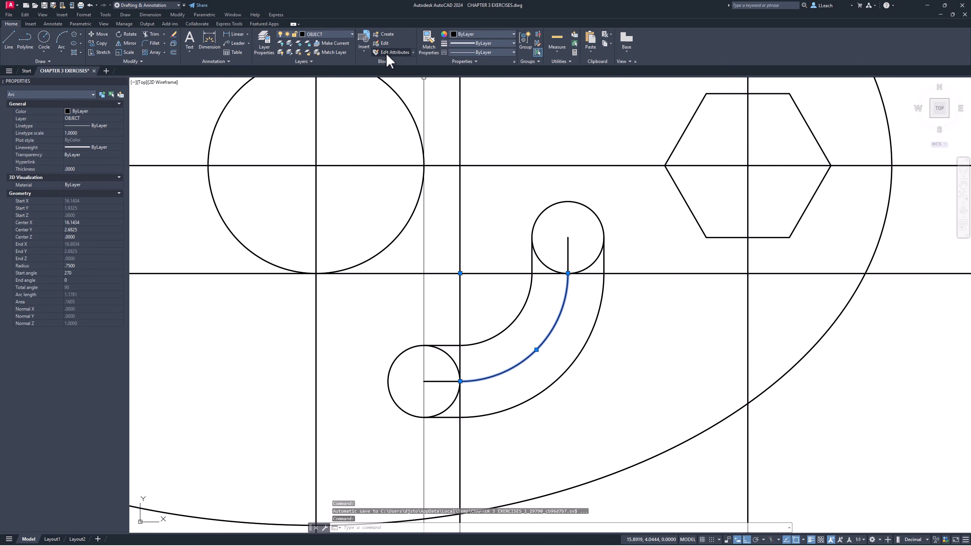
{"action": "left_click", "coordinate": [338, 33]}
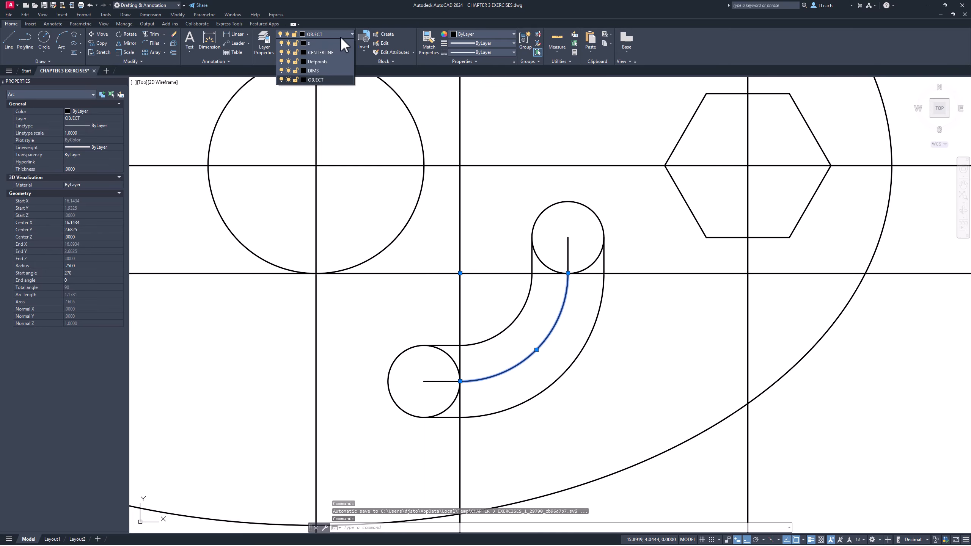
{"action": "left_click", "coordinate": [327, 52]}
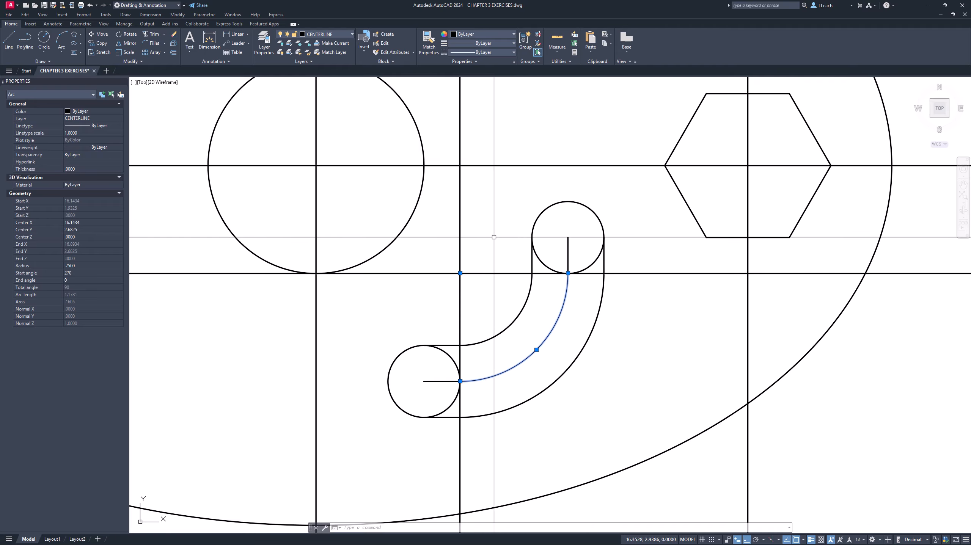
{"action": "key", "text": "Escape"}
{"action": "key", "text": "Escape"}
- Erase the short vertical and horizontal middle lines inside the slot's two end circles
{"action": "type", "text": "e"}
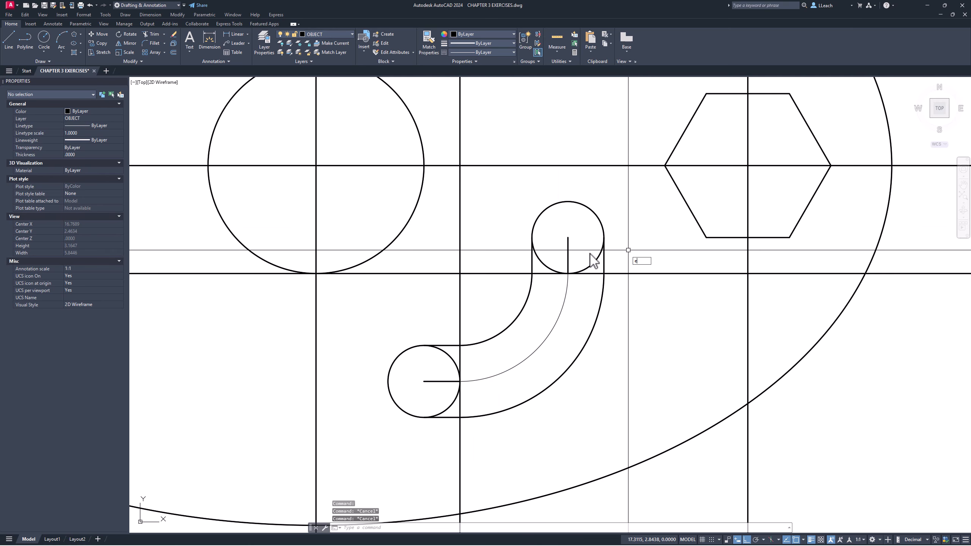
{"action": "key", "text": "Return"}
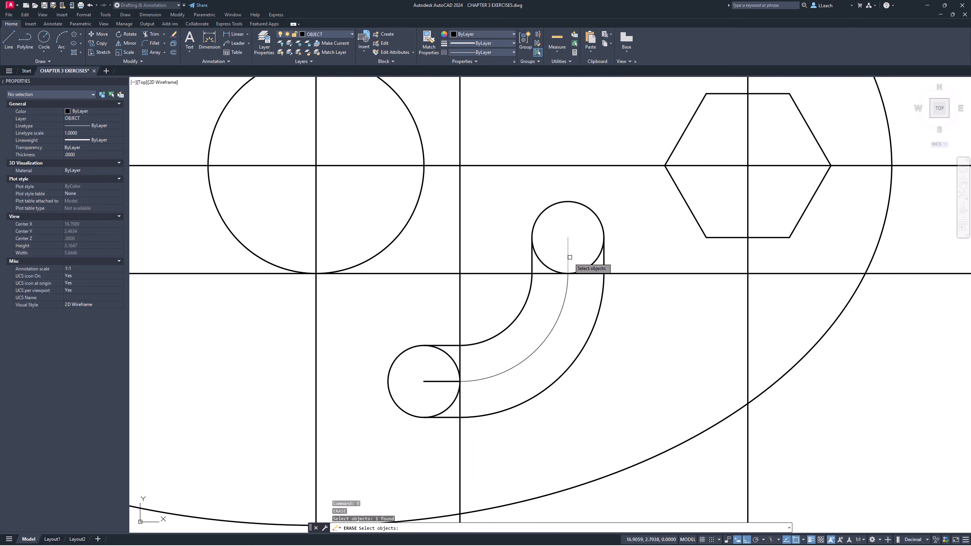
{"action": "key", "text": "Return"}
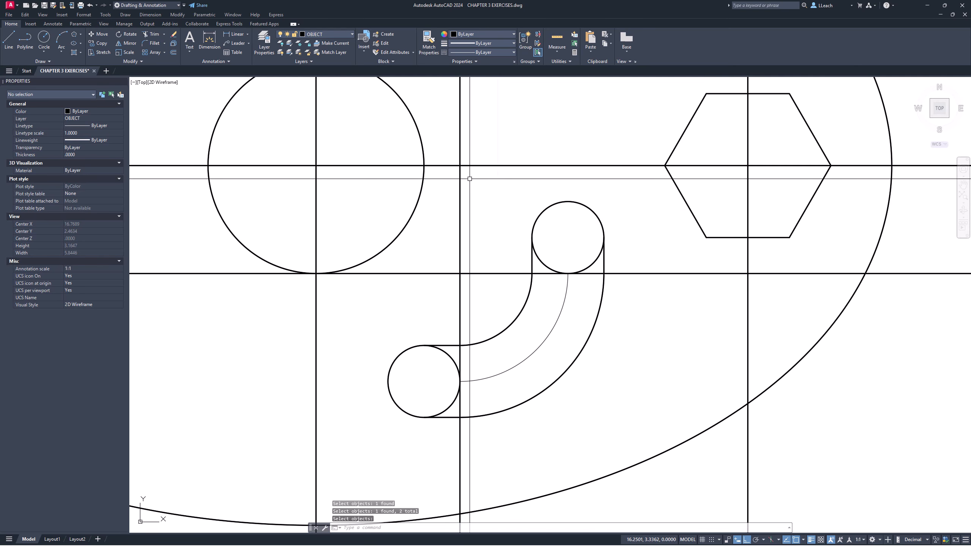
{"action": "key", "text": "Return"}
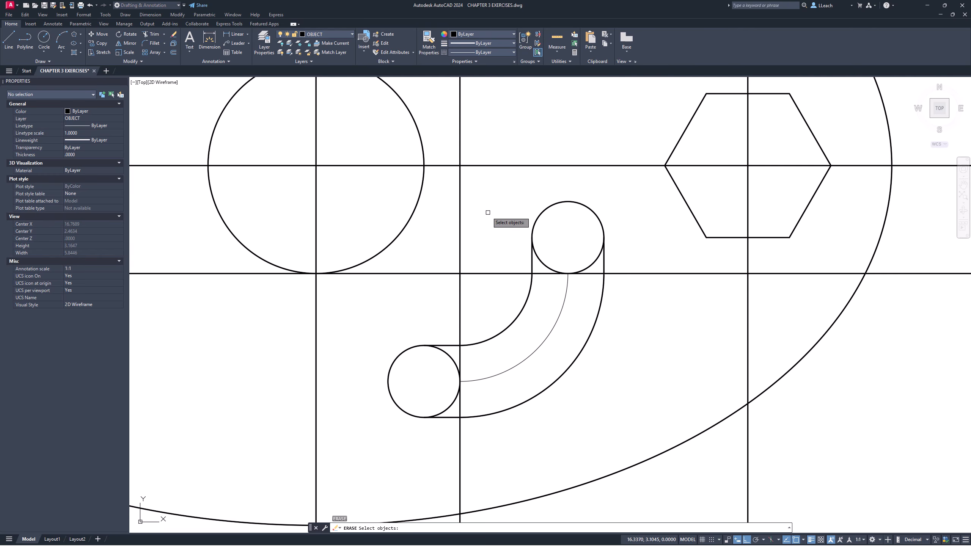
{"action": "scroll", "coordinate": [488, 212], "scroll_direction": "down", "scroll_amount": 3}
{"action": "key", "text": "Escape"}
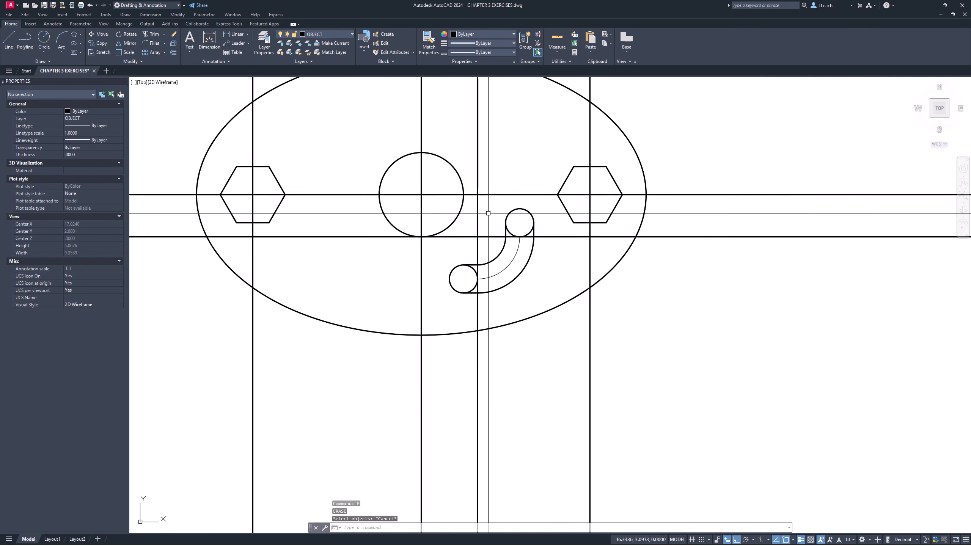
- Erase the four vertical and two horizontal construction lines running through the part
{"action": "scroll", "coordinate": [488, 214], "scroll_direction": "down", "scroll_amount": 1}
{"action": "middle_click_drag", "start_coordinate": [488, 213], "coordinate": [491, 270]}
{"action": "key", "text": "Escape"}
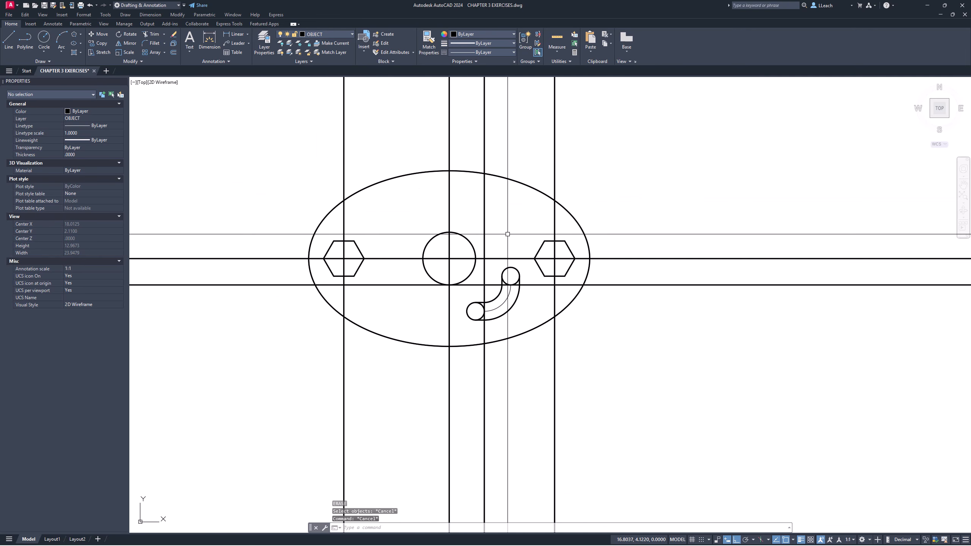
{"action": "key", "text": "Return"}
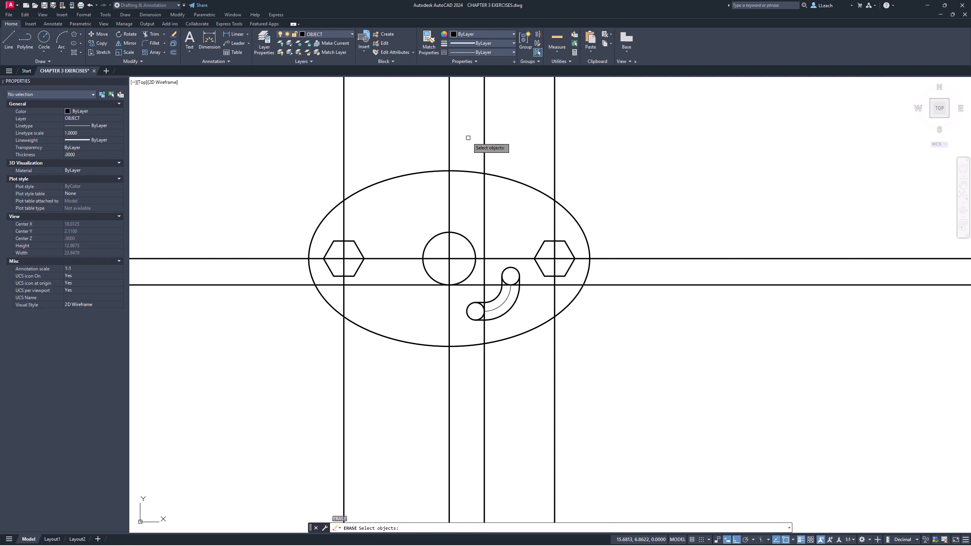
{"action": "left_click", "coordinate": [484, 133]}
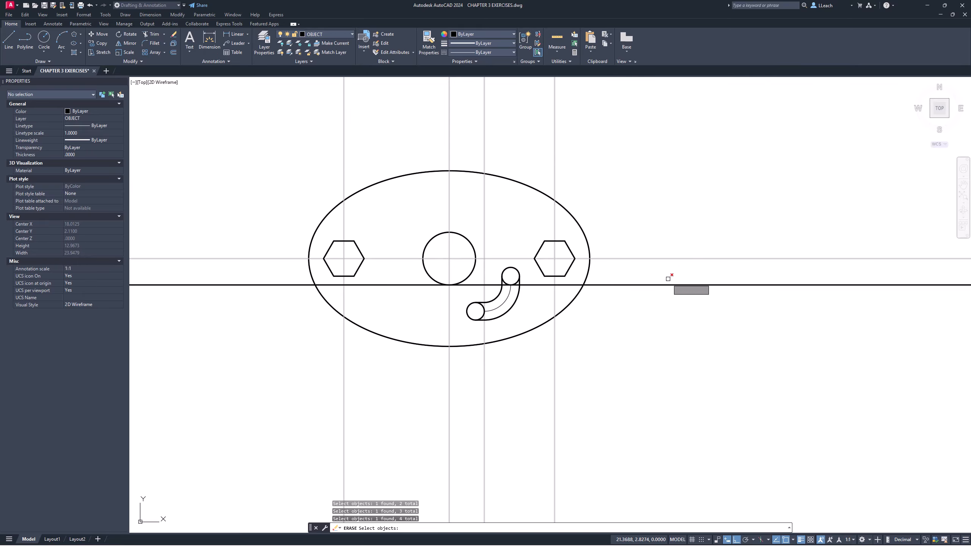
{"action": "left_click", "coordinate": [674, 295]}
{"action": "left_click", "coordinate": [668, 275]}
{"action": "left_click", "coordinate": [656, 259]}
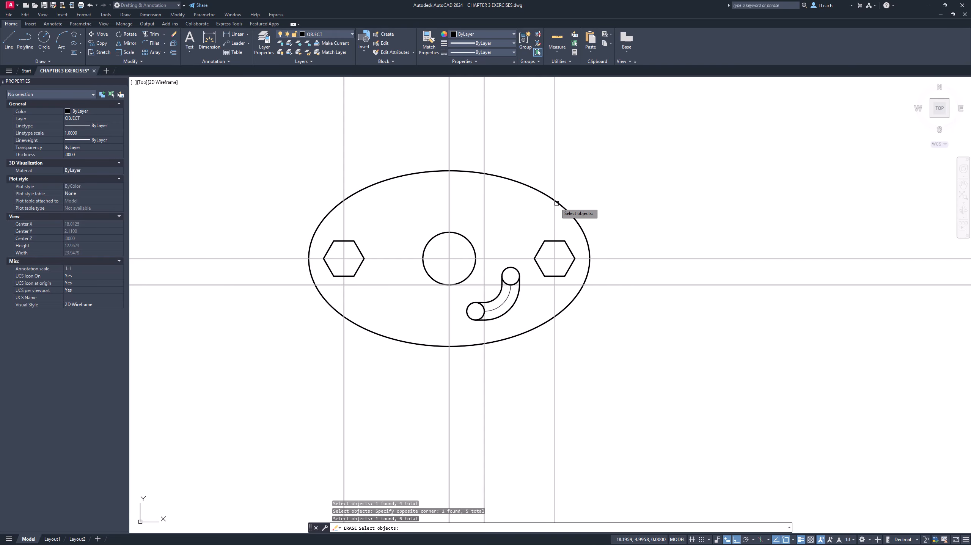
{"action": "key", "text": "Return"}
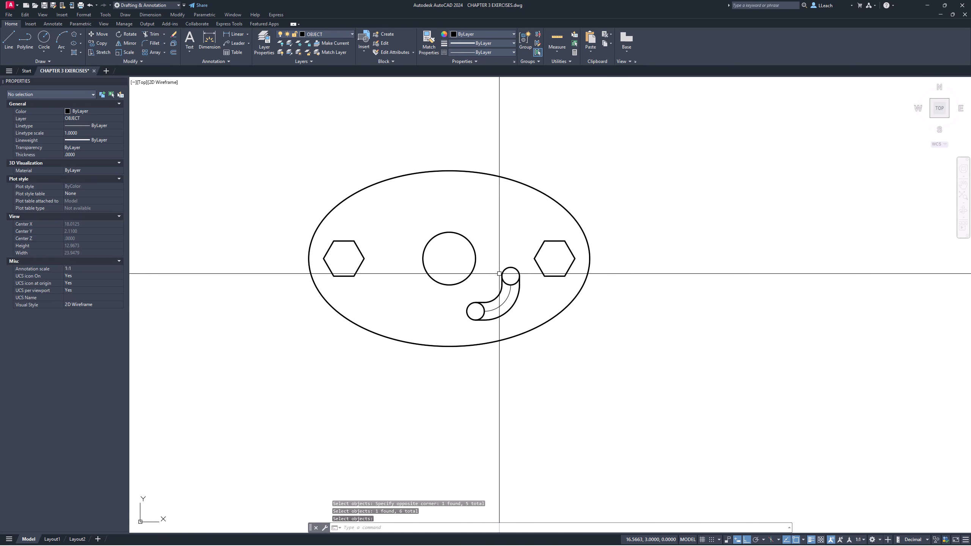
- Trim the inner halves of the slot's two end circles to leave rounded slot ends
{"action": "scroll", "coordinate": [499, 273], "scroll_direction": "up", "scroll_amount": 6}
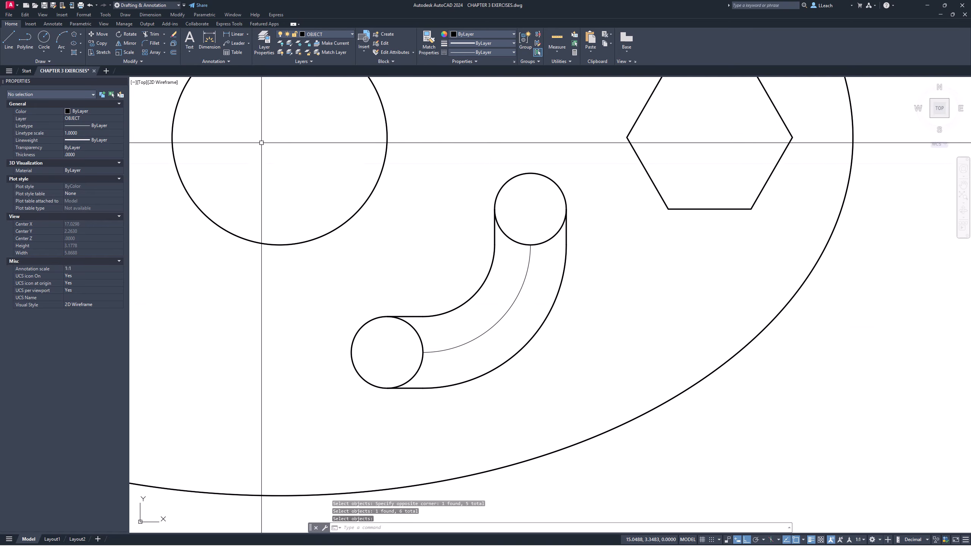
{"action": "left_click", "coordinate": [154, 35]}
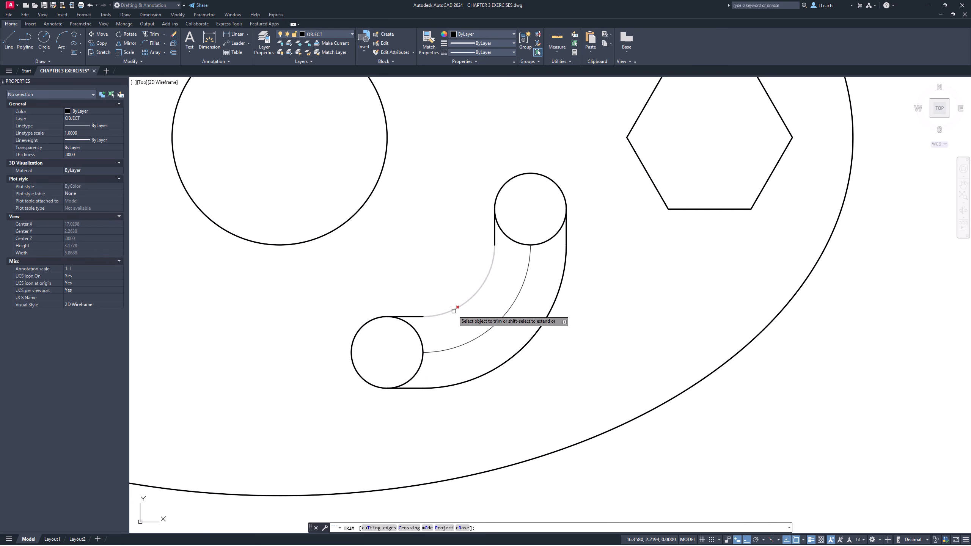
{"action": "left_click", "coordinate": [420, 344]}
{"action": "left_click", "coordinate": [422, 359]}
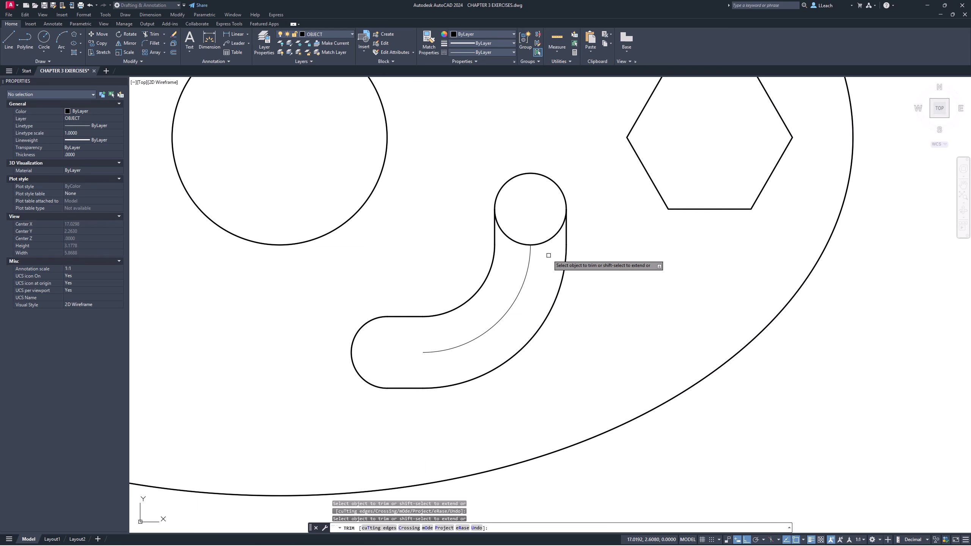
{"action": "left_click", "coordinate": [553, 237]}
{"action": "left_click", "coordinate": [526, 240]}
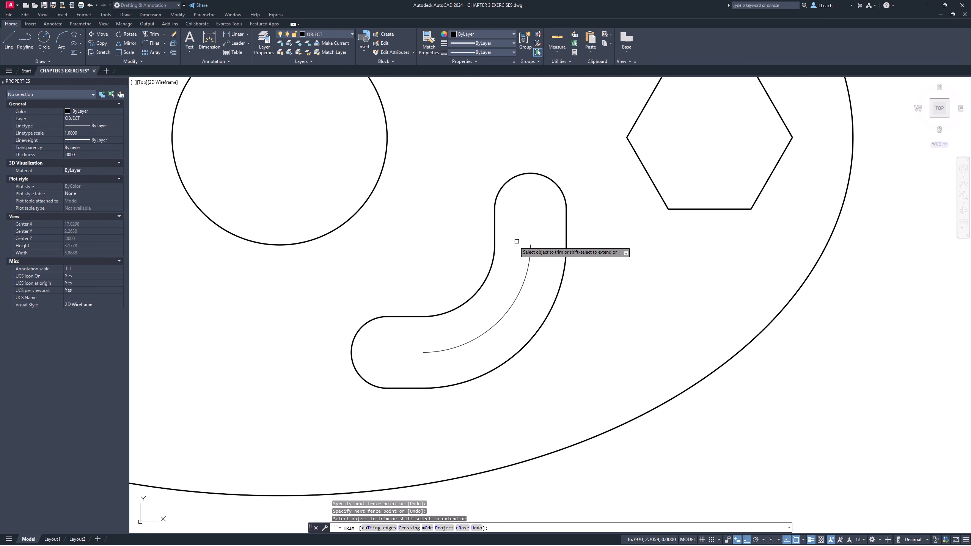
{"action": "key", "text": "Escape"}
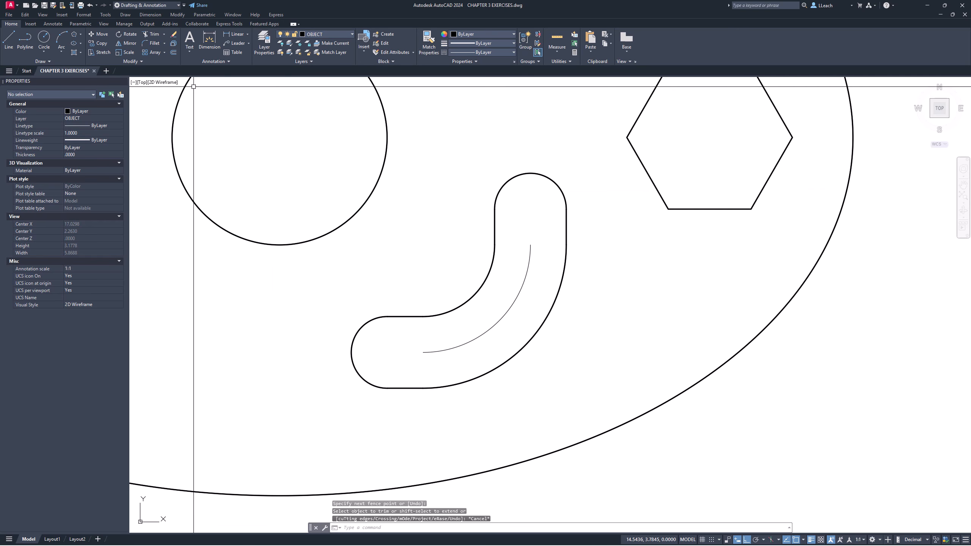
- Add center marks to the slot's two end arcs and the central circle
{"action": "left_click", "coordinate": [53, 24]}
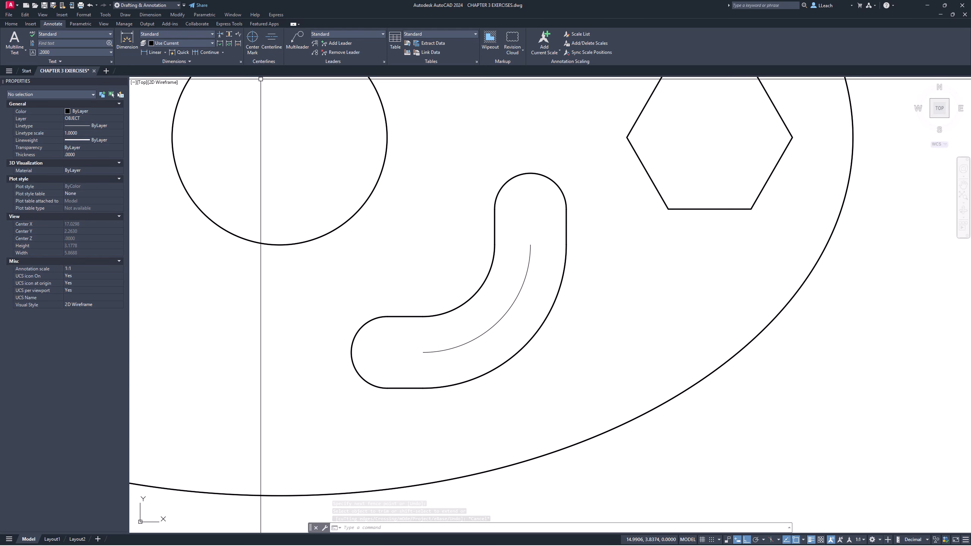
{"action": "left_click", "coordinate": [252, 48]}
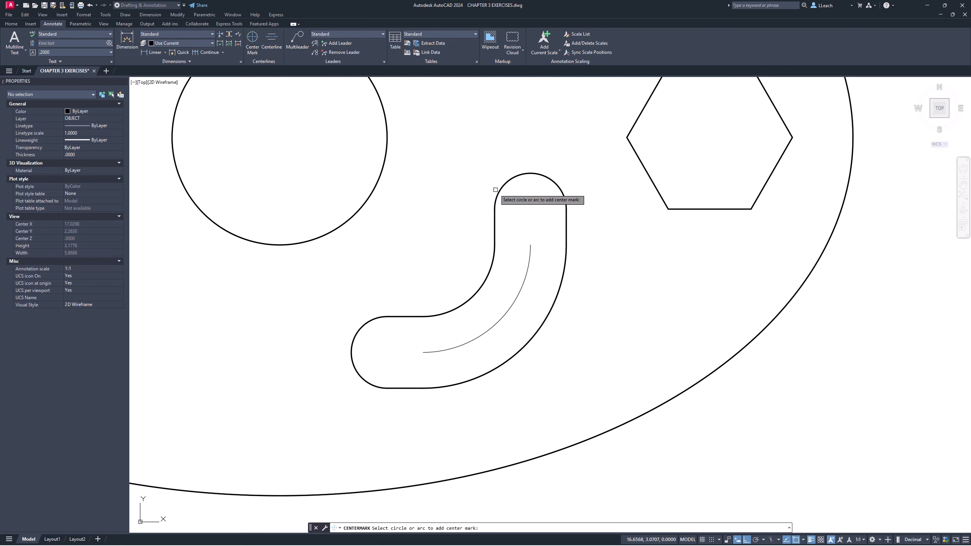
{"action": "left_click", "coordinate": [527, 174]}
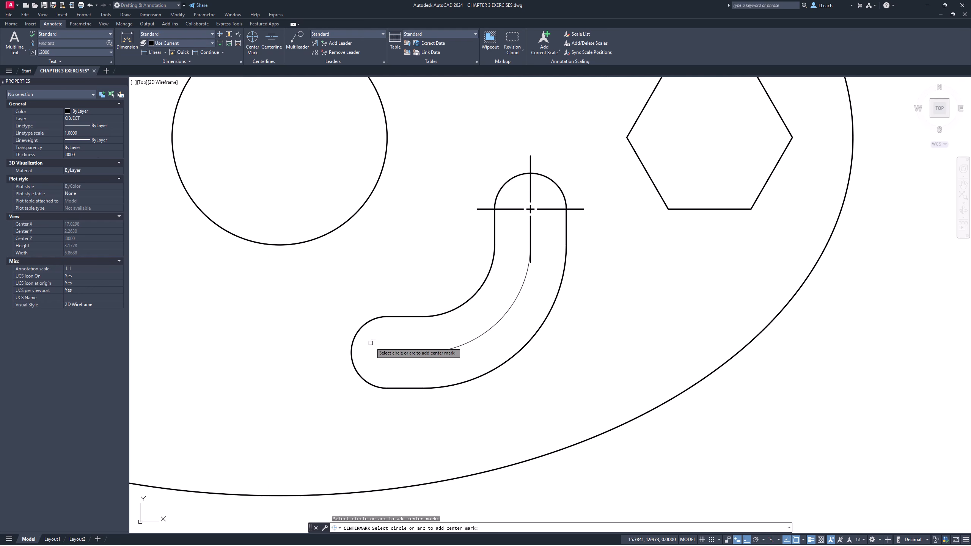
{"action": "left_click", "coordinate": [353, 352]}
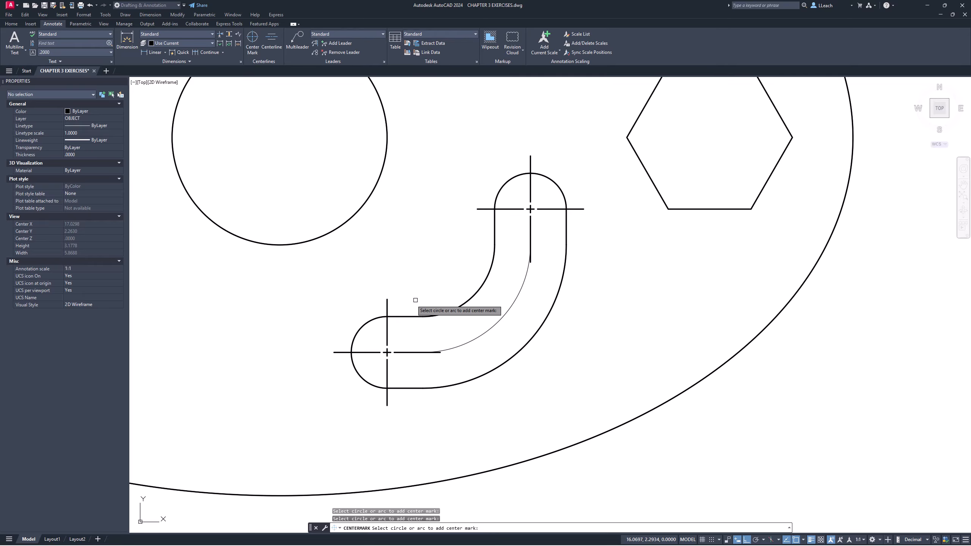
{"action": "scroll", "coordinate": [415, 299], "scroll_direction": "down", "scroll_amount": 4}
{"action": "middle_click_drag", "start_coordinate": [402, 226], "coordinate": [430, 243]}
{"action": "middle_click_drag", "start_coordinate": [433, 211], "coordinate": [436, 251]}
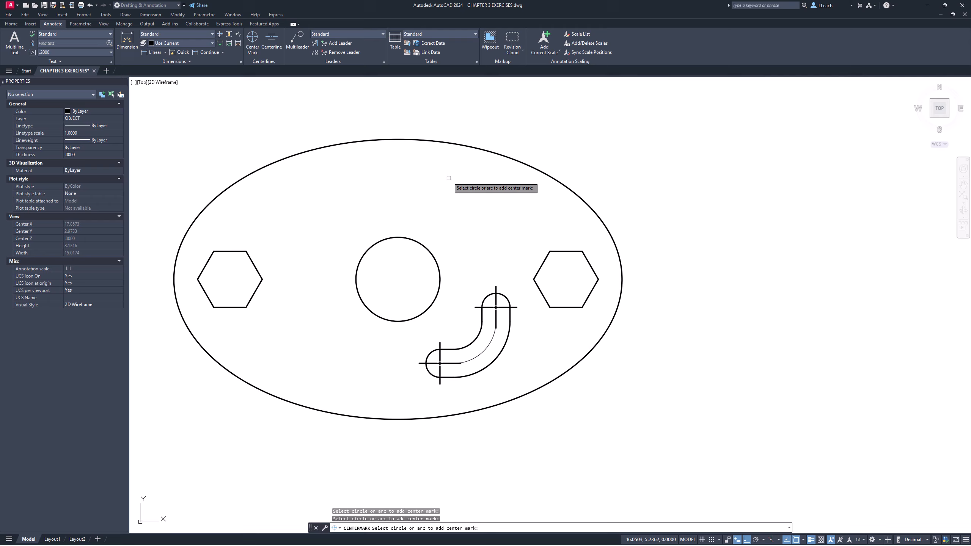
{"action": "left_click", "coordinate": [401, 237]}
{"action": "key", "text": "Escape"}
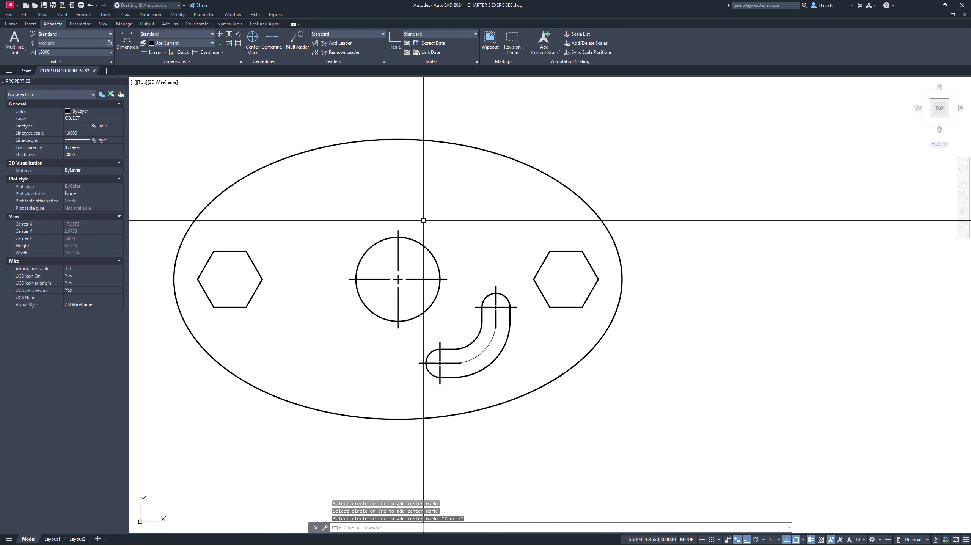
- Move the center marks of the central circle and both slot ends to the CENTERLINE layer
{"action": "scroll", "coordinate": [431, 284], "scroll_direction": "up", "scroll_amount": 2}
{"action": "left_click", "coordinate": [431, 286]}
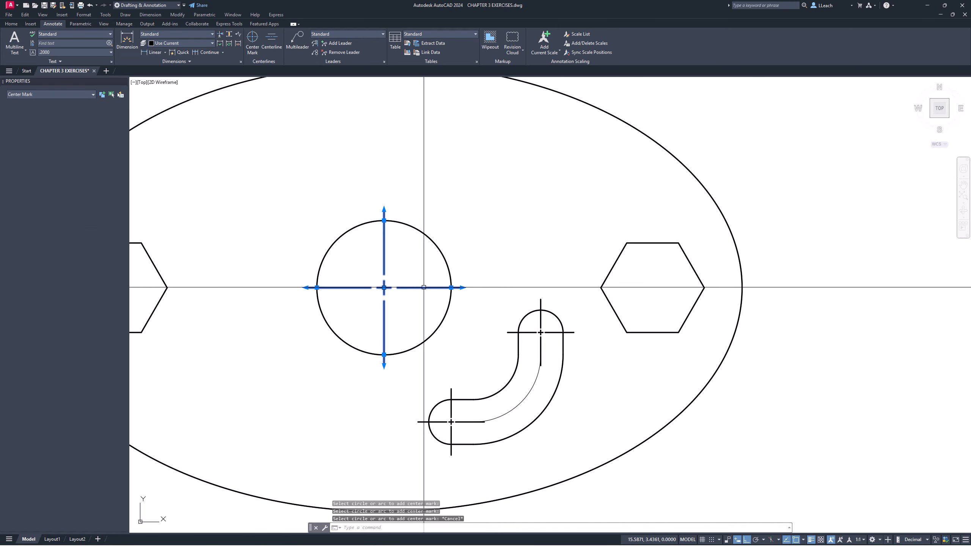
{"action": "left_click", "coordinate": [559, 333]}
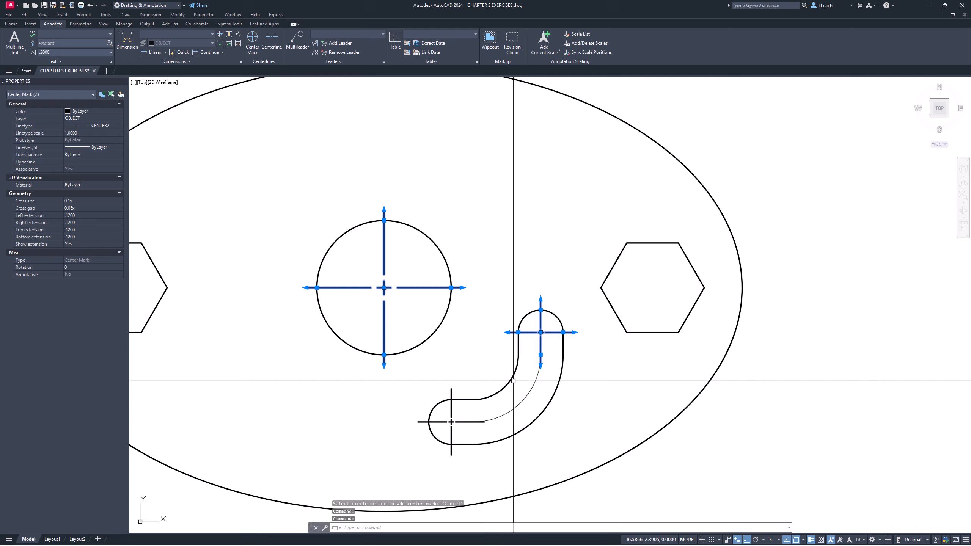
{"action": "left_click", "coordinate": [452, 402]}
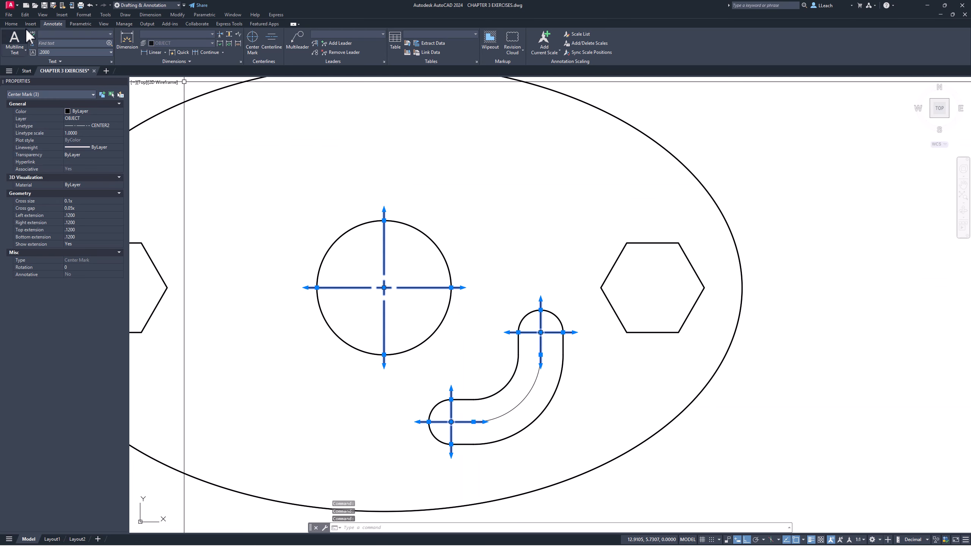
{"action": "left_click", "coordinate": [11, 23]}
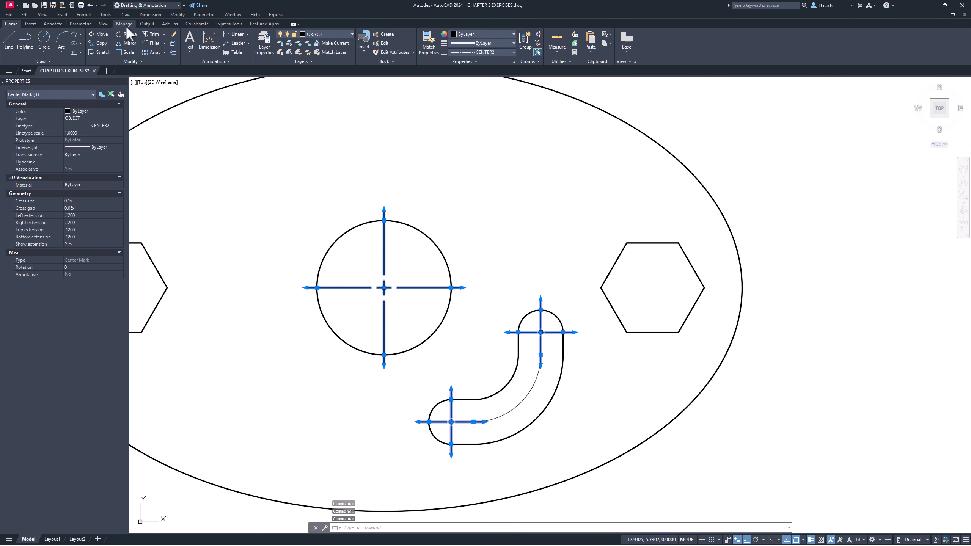
{"action": "left_click", "coordinate": [338, 34]}
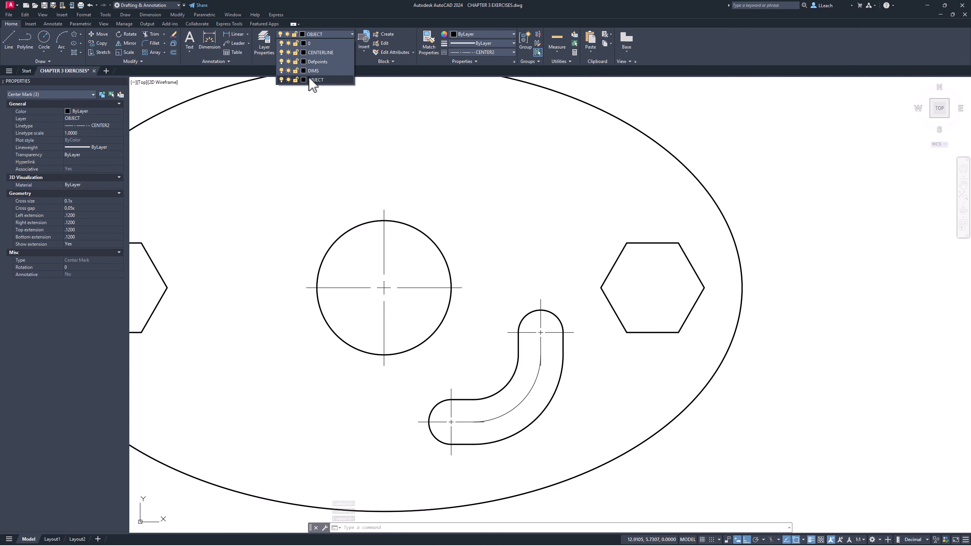
{"action": "left_click", "coordinate": [327, 53]}
{"action": "scroll", "coordinate": [428, 173], "scroll_direction": "down", "scroll_amount": 2}
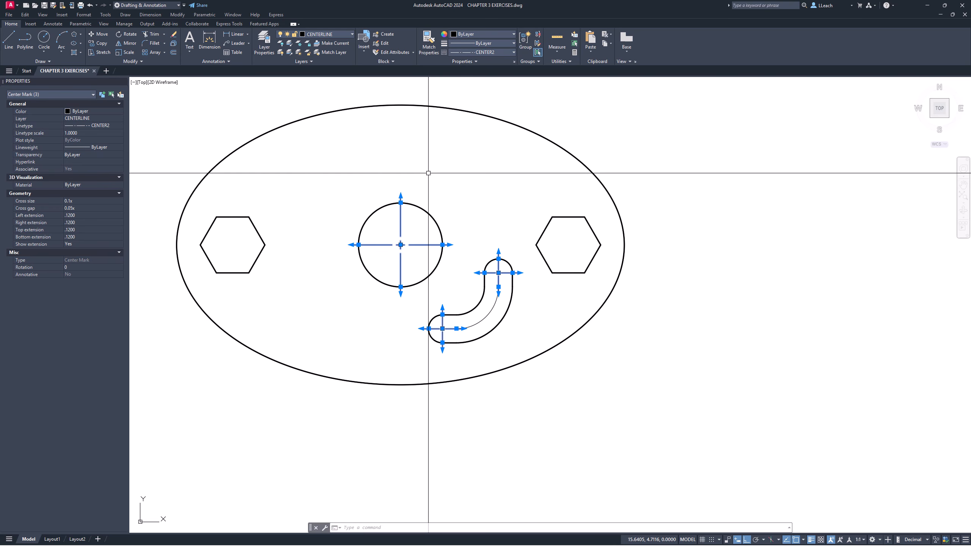
{"action": "key", "text": "Escape"}
{"action": "key", "text": "Escape"}
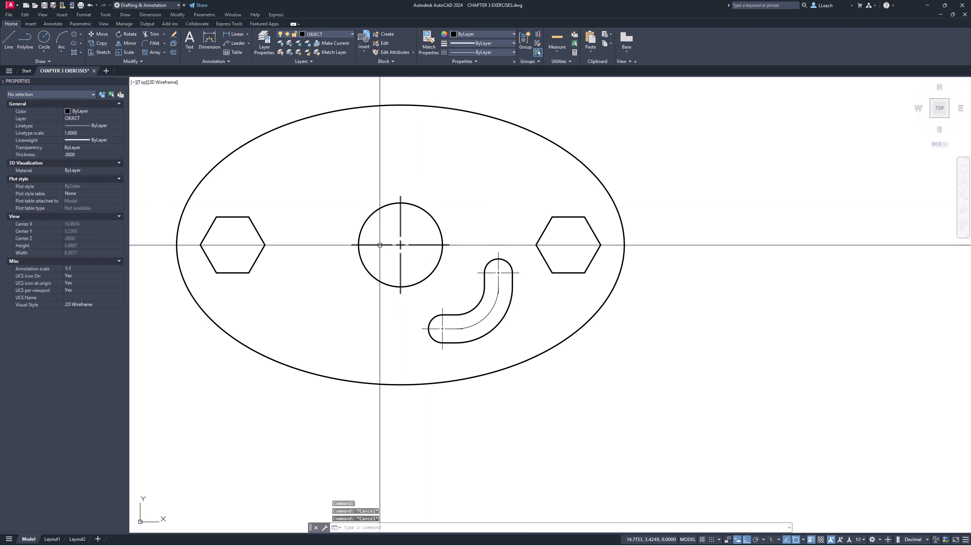
- Extend the central circle's center mark beyond the ellipse by about 3.50 left, 3.52 right and 2.00 downward
{"action": "left_click", "coordinate": [401, 230]}
{"action": "key", "text": "Escape"}
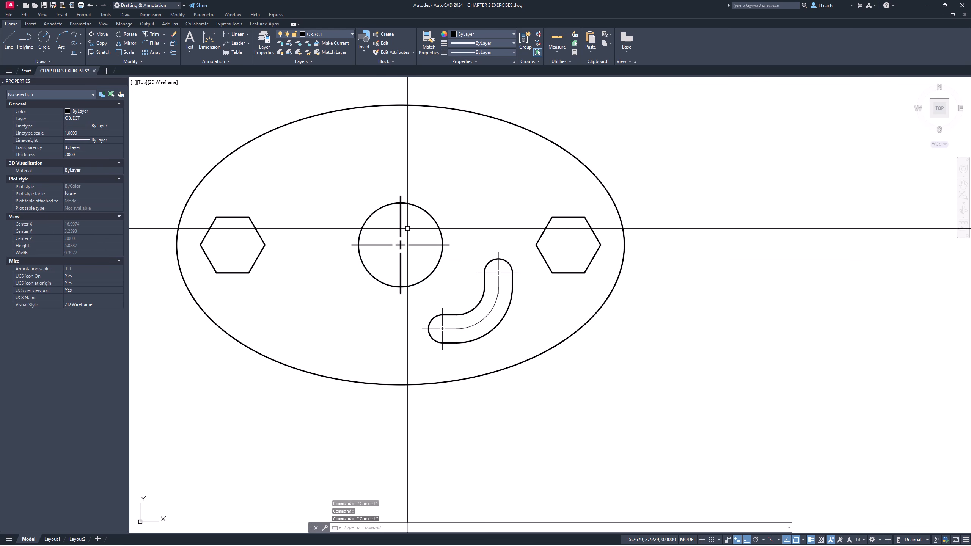
{"action": "left_click", "coordinate": [380, 245]}
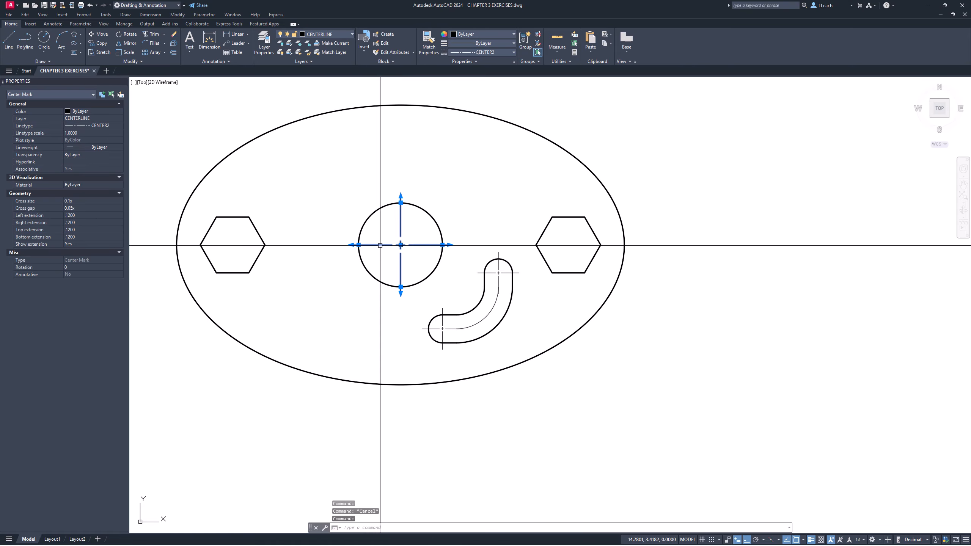
{"action": "left_click", "coordinate": [352, 245]}
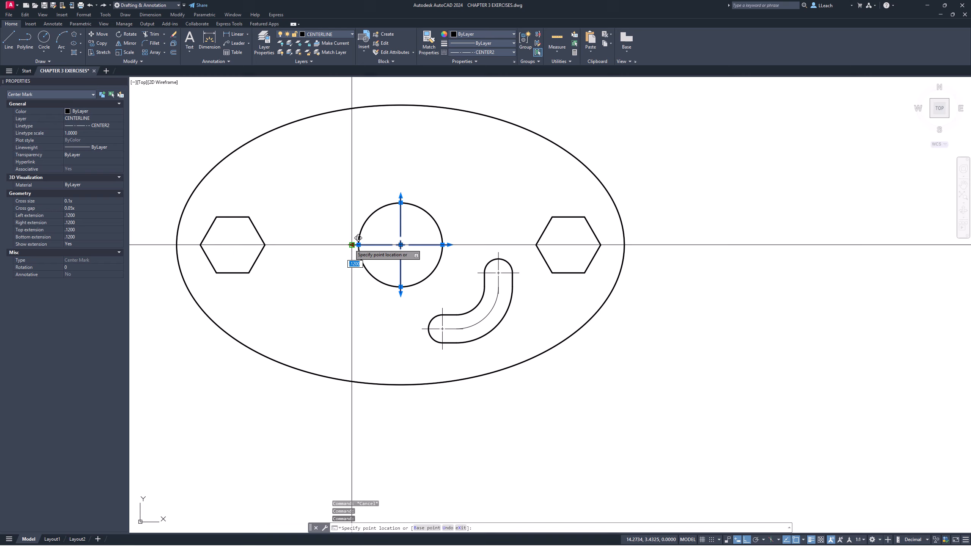
{"action": "left_click", "coordinate": [168, 239]}
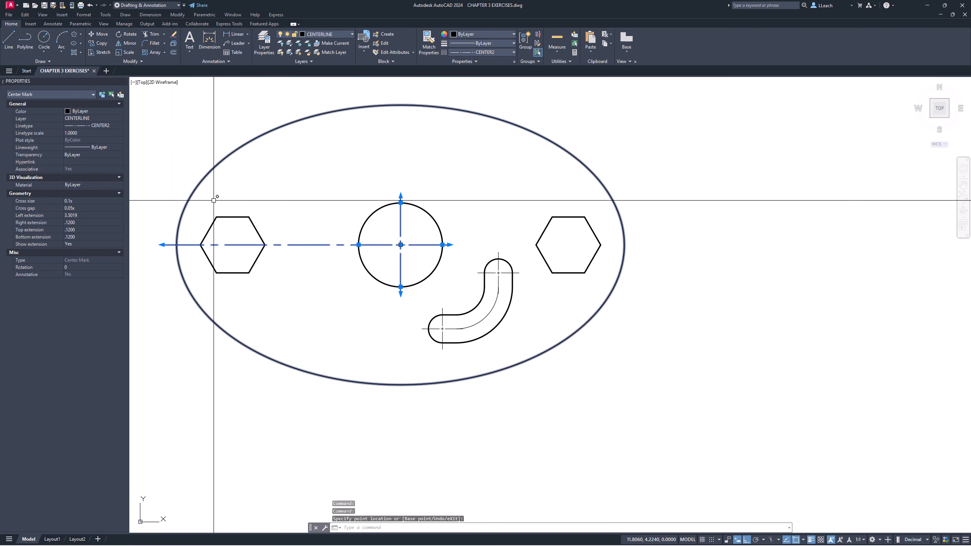
{"action": "left_click", "coordinate": [449, 245]}
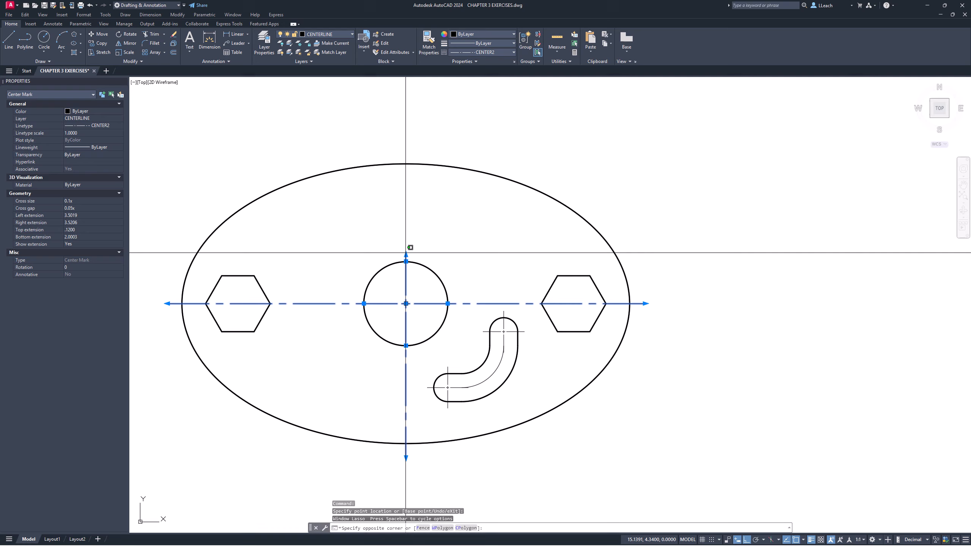
- Extend the top of the central circle's center mark above the ellipse by about 2.11
{"action": "left_click_drag", "start_coordinate": [405, 253], "coordinate": [415, 189]}
{"action": "left_click", "coordinate": [405, 255]}
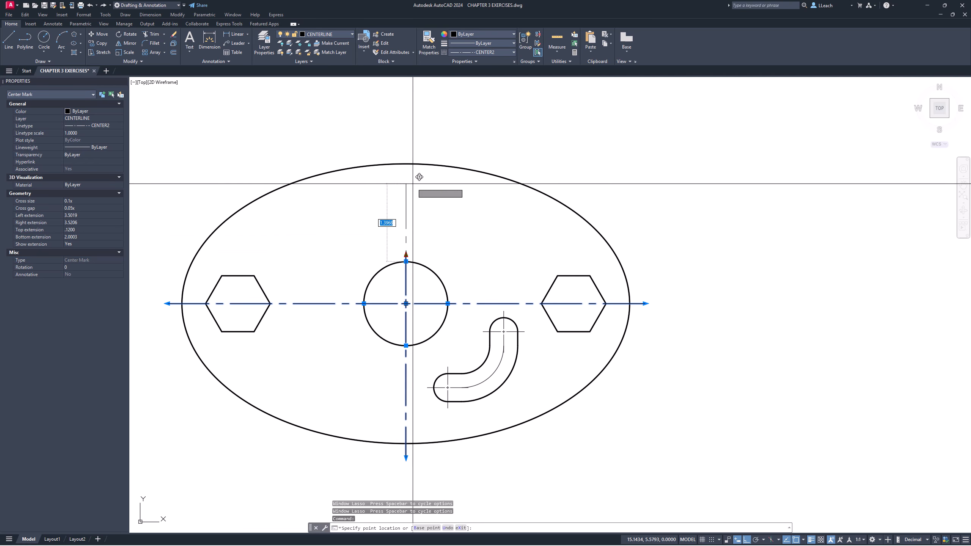
{"action": "left_click", "coordinate": [419, 140]}
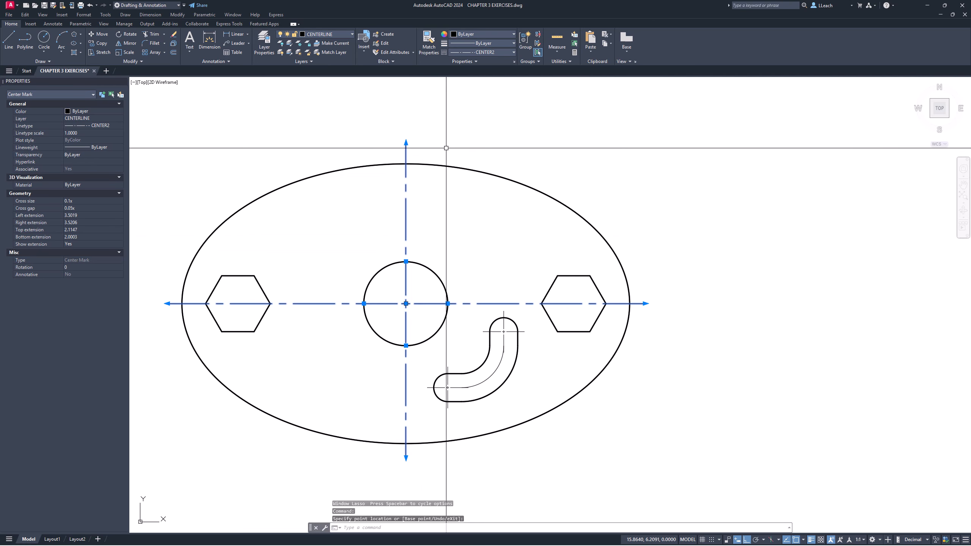
{"action": "key", "text": "Escape"}
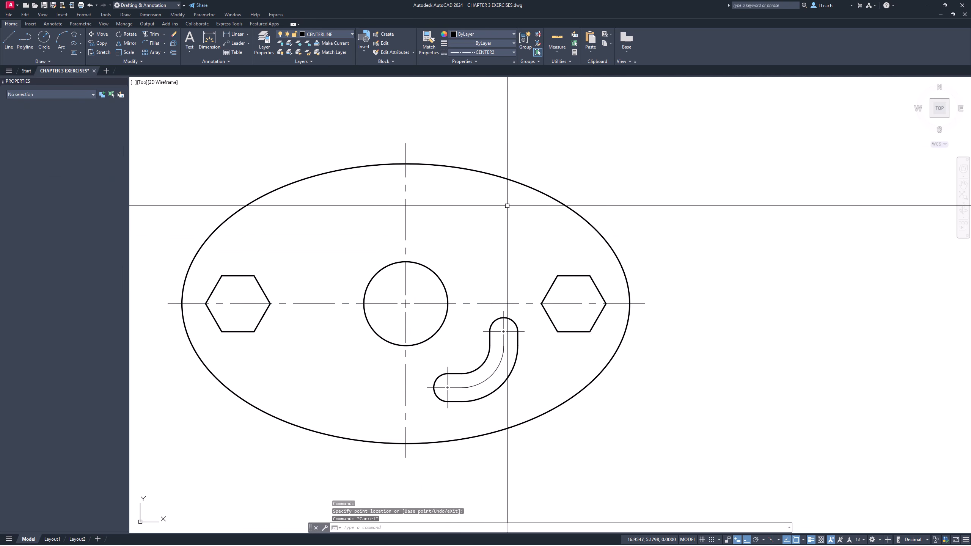
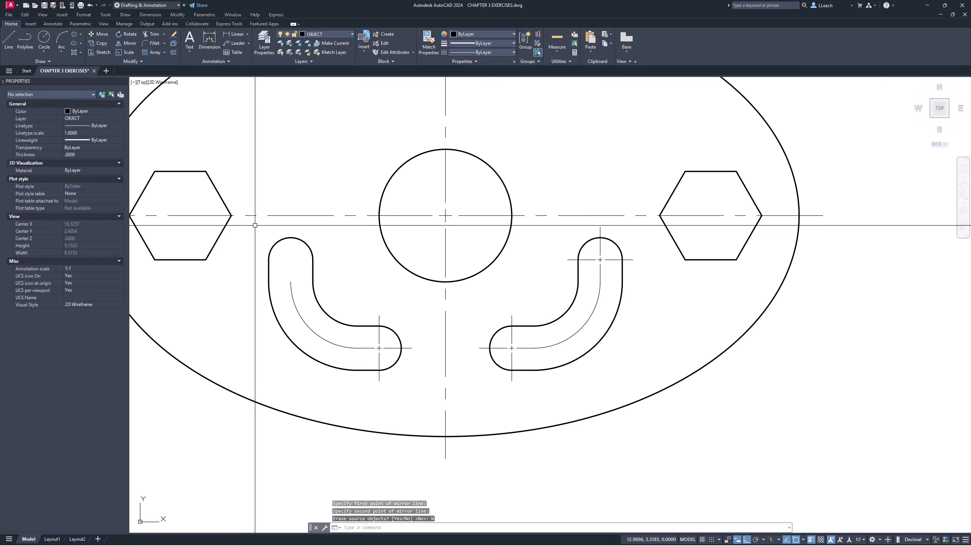
- Mirror both lower slots with their centerlines and center marks across the horizontal axis through the central circle's center, keeping the source objects
{"action": "left_click", "coordinate": [255, 225]}
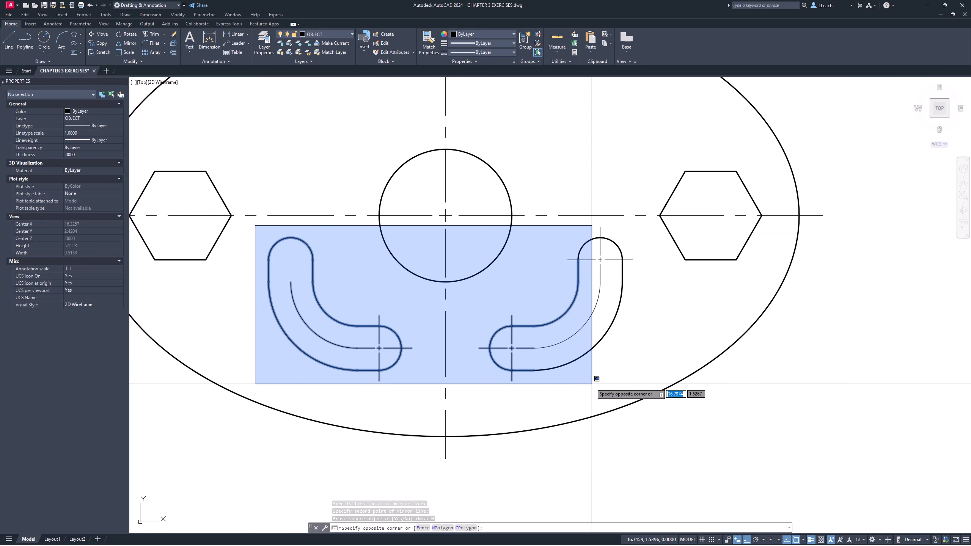
{"action": "left_click", "coordinate": [626, 394]}
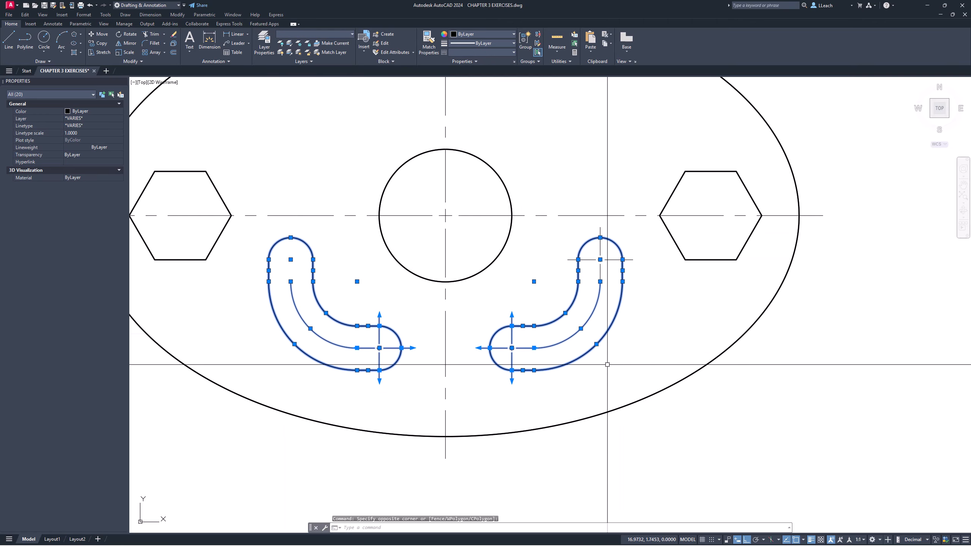
{"action": "middle_click_drag", "start_coordinate": [519, 253], "coordinate": [521, 287]}
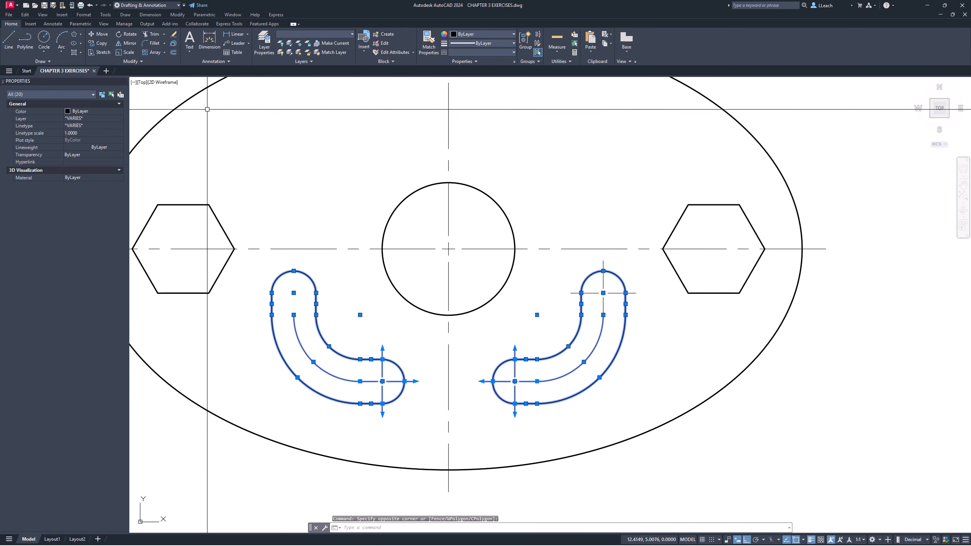
{"action": "left_click", "coordinate": [129, 43]}
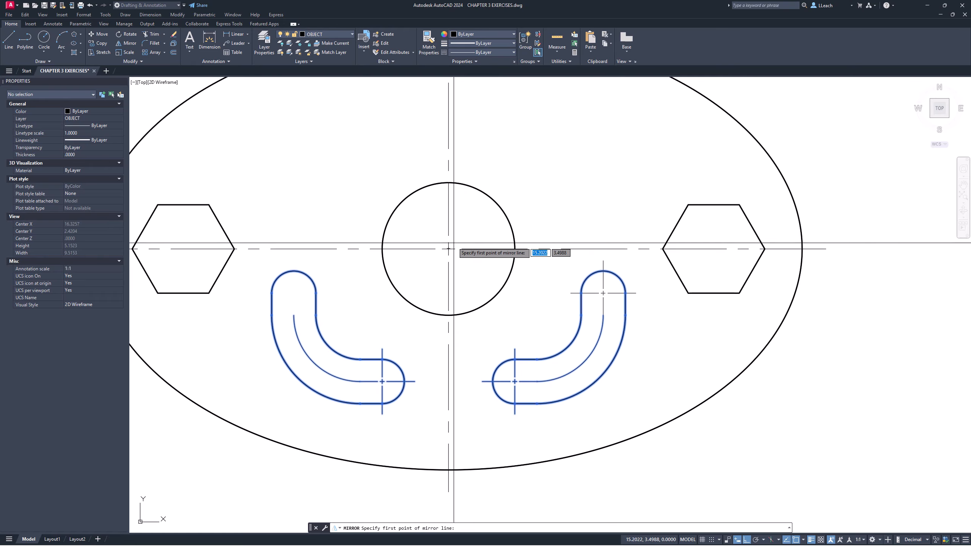
{"action": "left_click", "coordinate": [449, 248]}
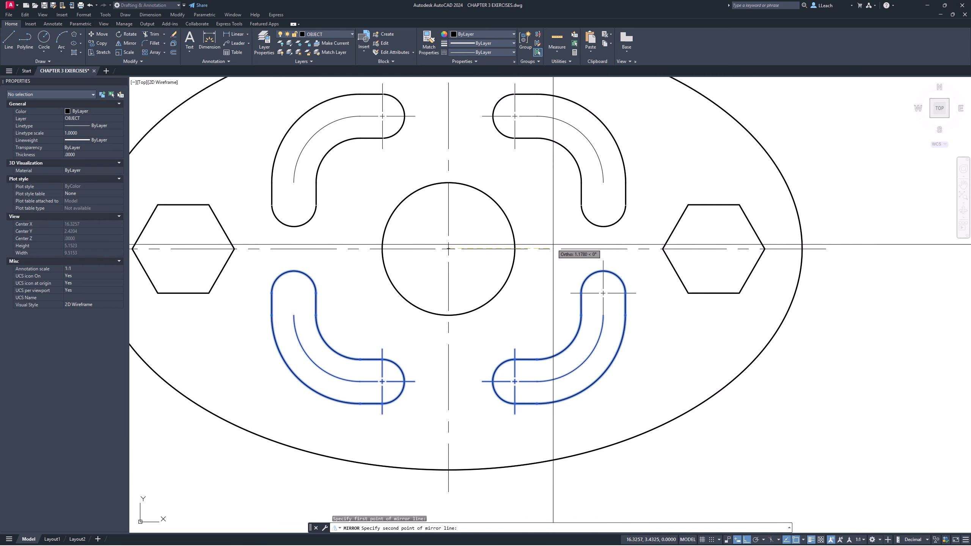
{"action": "middle_click_drag", "start_coordinate": [562, 246], "coordinate": [383, 273]}
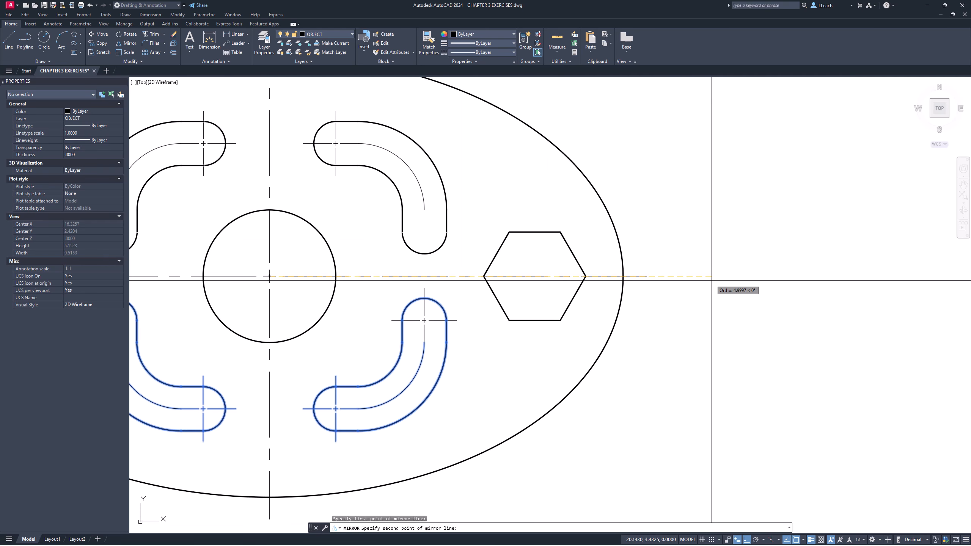
{"action": "left_click", "coordinate": [726, 283]}
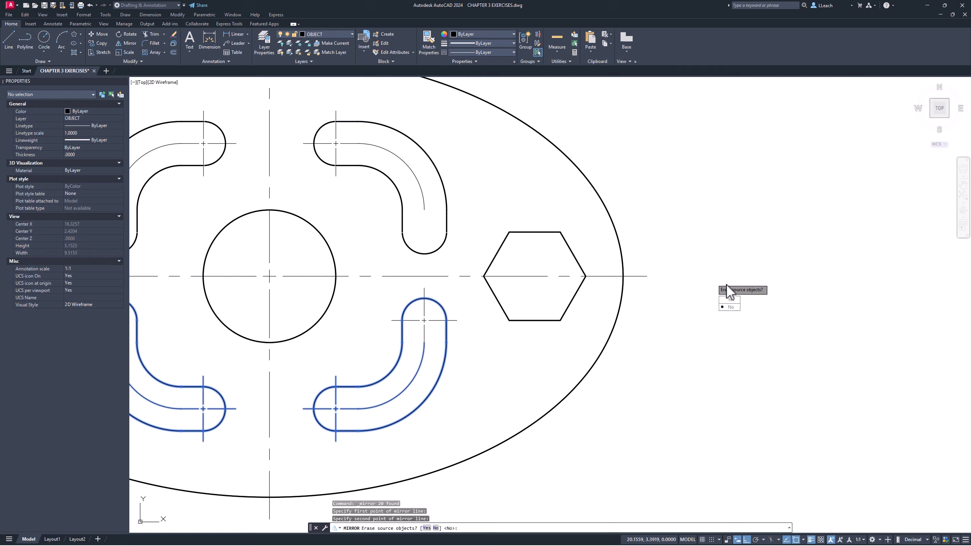
{"action": "left_click", "coordinate": [730, 307]}
{"action": "key", "text": "Escape"}
{"action": "scroll", "coordinate": [533, 209], "scroll_direction": "down", "scroll_amount": 3}
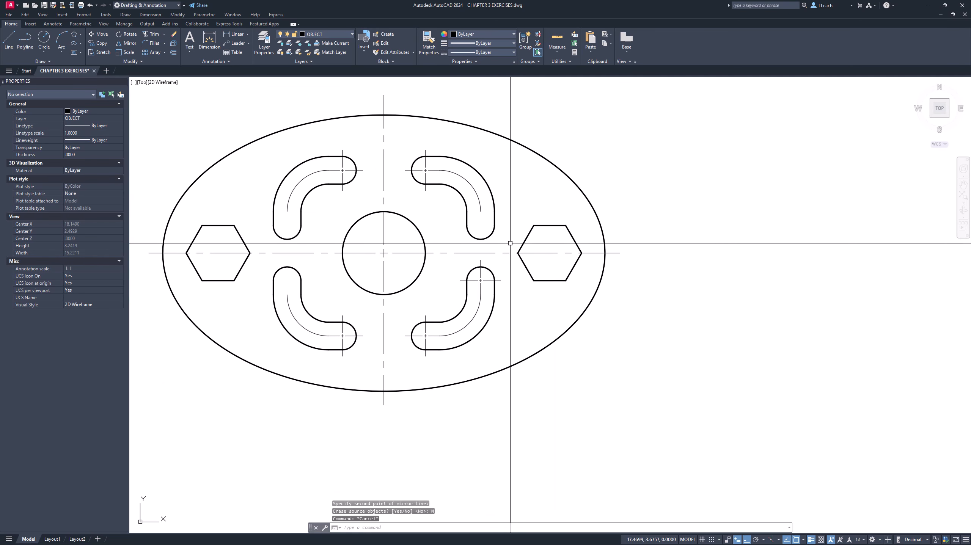
{"action": "middle_click_drag", "start_coordinate": [455, 261], "coordinate": [495, 244]}
{"action": "scroll", "coordinate": [376, 279], "scroll_direction": "up", "scroll_amount": 4}
{"action": "scroll", "coordinate": [390, 266], "scroll_direction": "down", "scroll_amount": 2}
{"action": "middle_click_drag", "start_coordinate": [432, 247], "coordinate": [474, 319]}
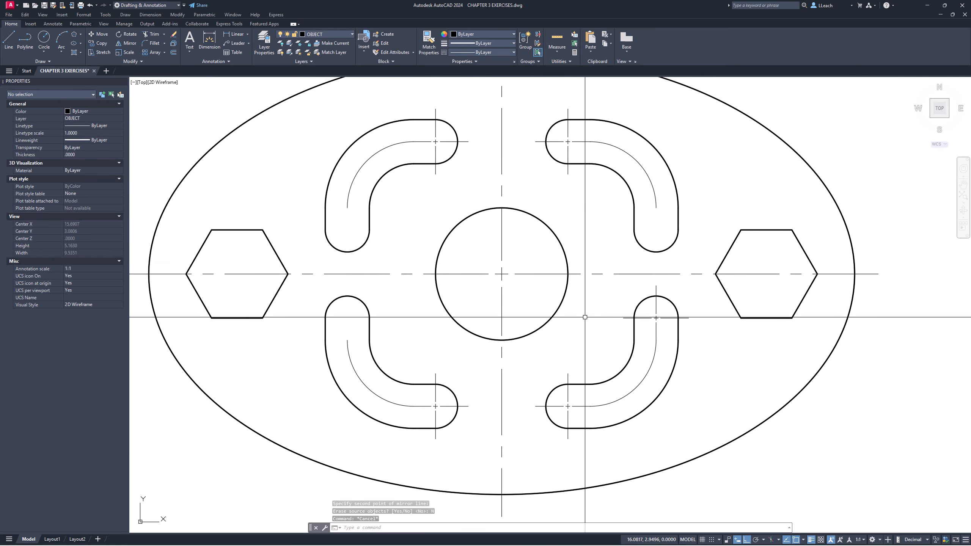
{"action": "left_click", "coordinate": [646, 318]}
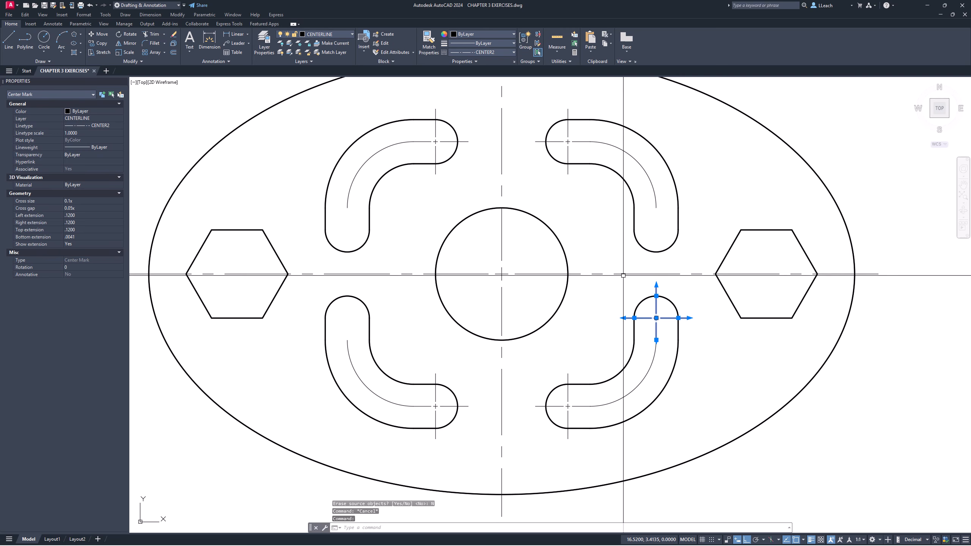
{"action": "key", "text": "Escape"}
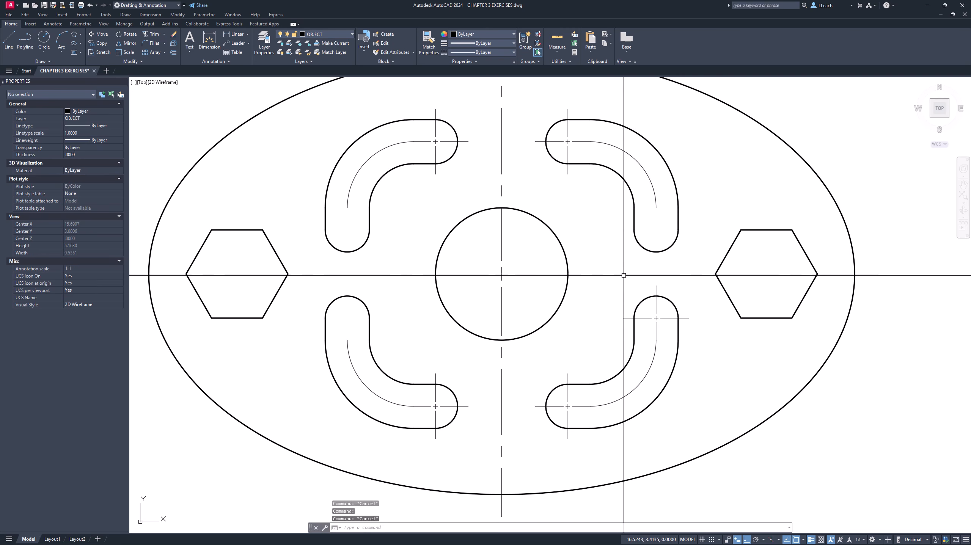
{"action": "key", "text": "Escape"}
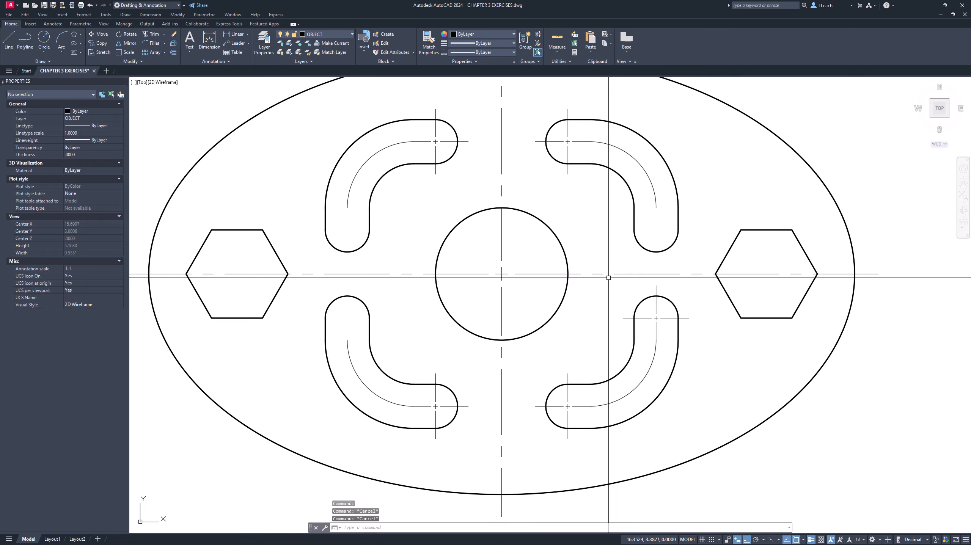
- Copy the center mark at the lower-right slot's upper end to the matching end arcs of the other three slots
{"action": "type", "text": "ct o"}
{"action": "key", "text": "Return"}
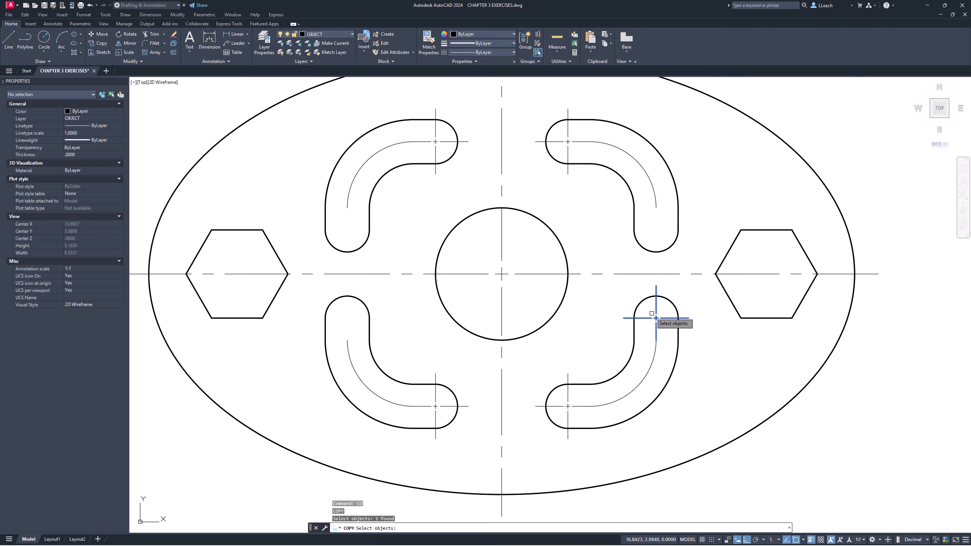
{"action": "key", "text": "Return"}
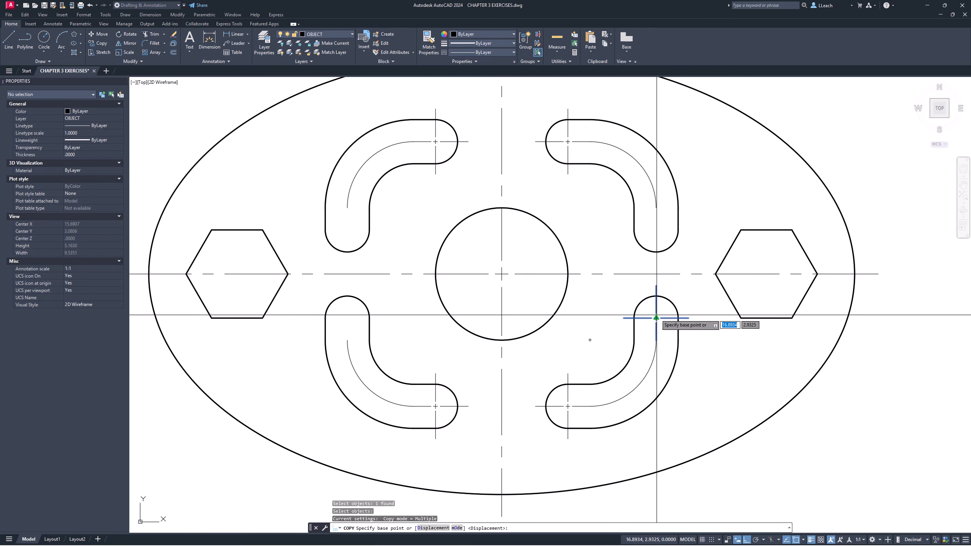
{"action": "left_click", "coordinate": [656, 318]}
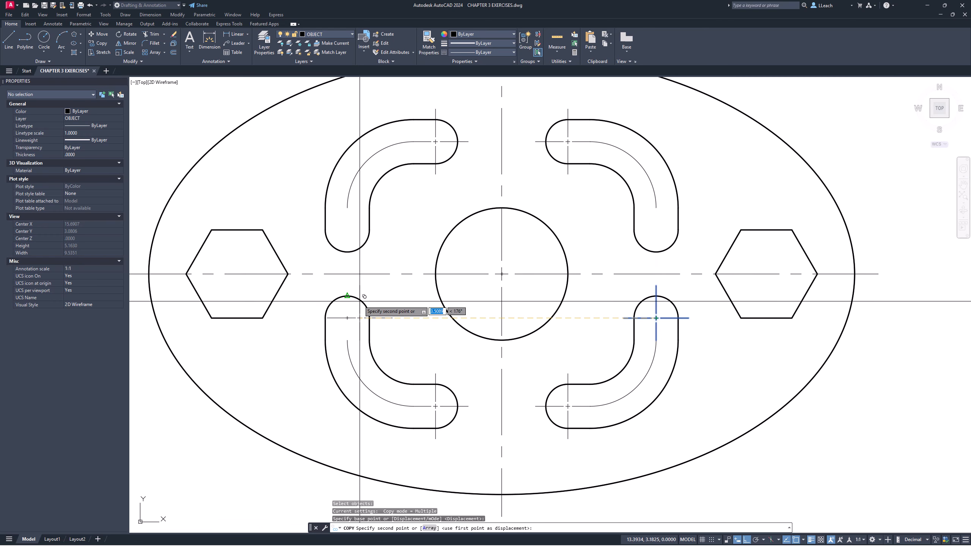
{"action": "left_click", "coordinate": [347, 317]}
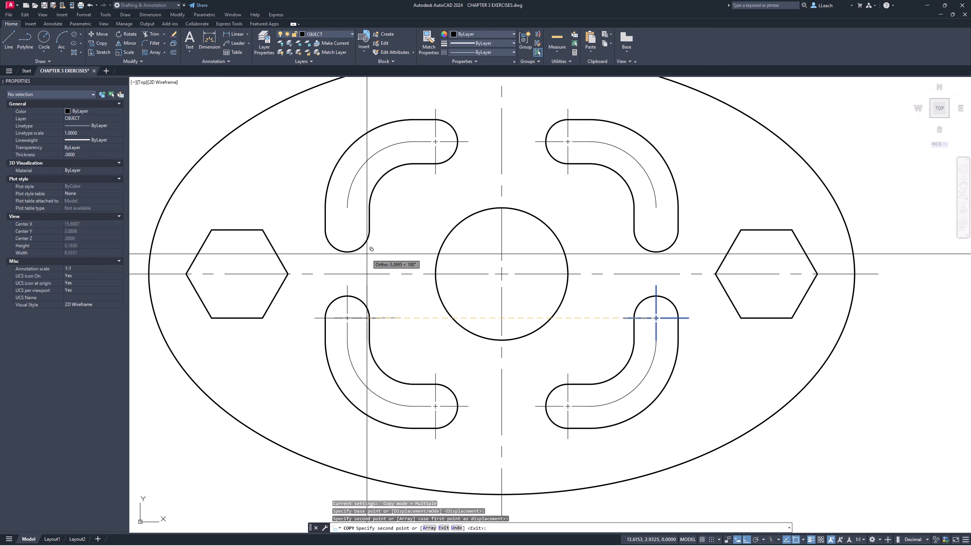
{"action": "left_click", "coordinate": [347, 230]}
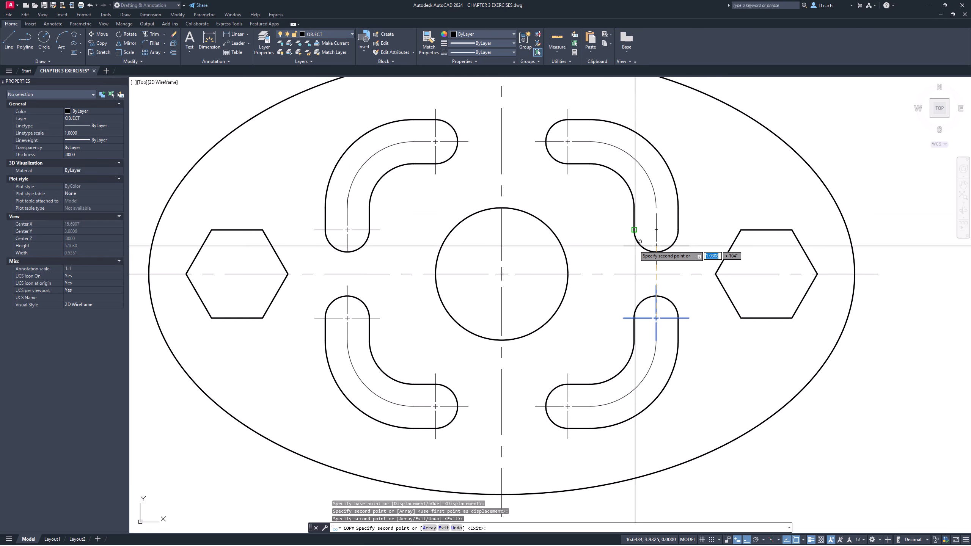
{"action": "left_click", "coordinate": [657, 230]}
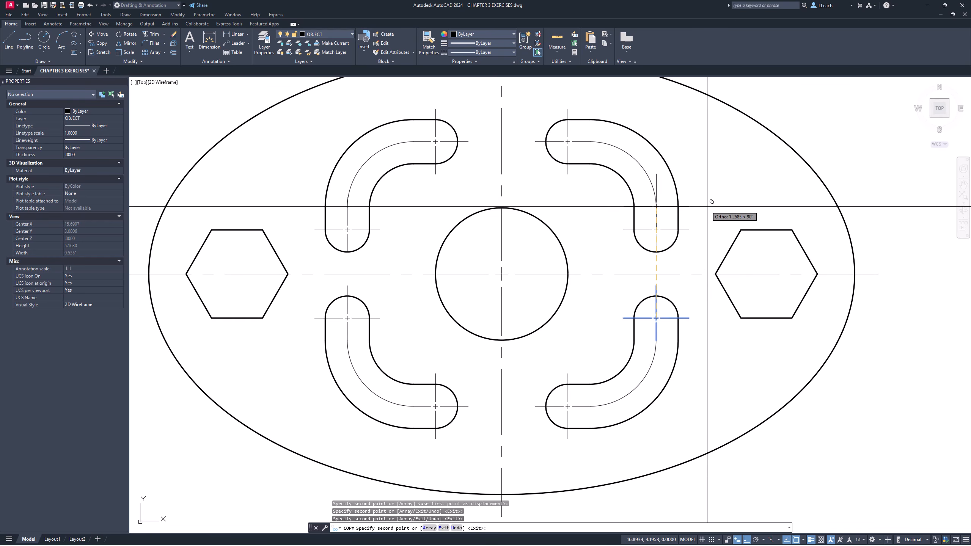
{"action": "key", "text": "Escape"}
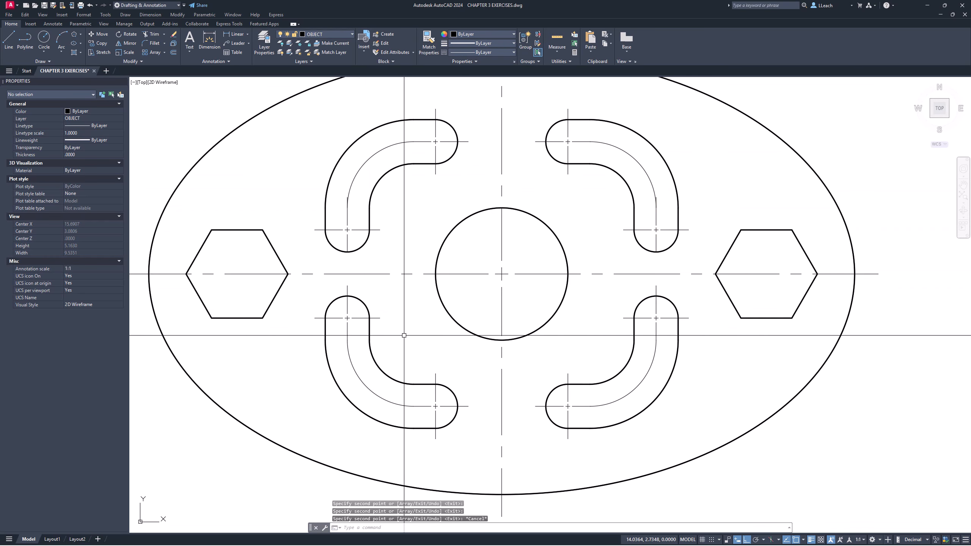
- On the upper-left slot's lower-end center mark, stretch the bottom extension to about 0.067 and shorten the top extension to about 0.011
{"action": "middle_click_drag", "start_coordinate": [418, 291], "coordinate": [416, 296]}
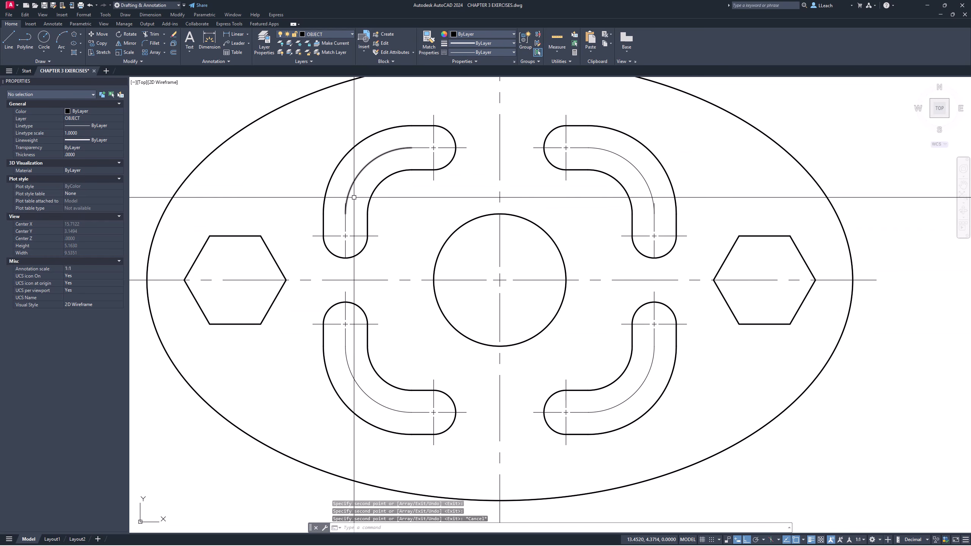
{"action": "scroll", "coordinate": [360, 198], "scroll_direction": "up", "scroll_amount": 5}
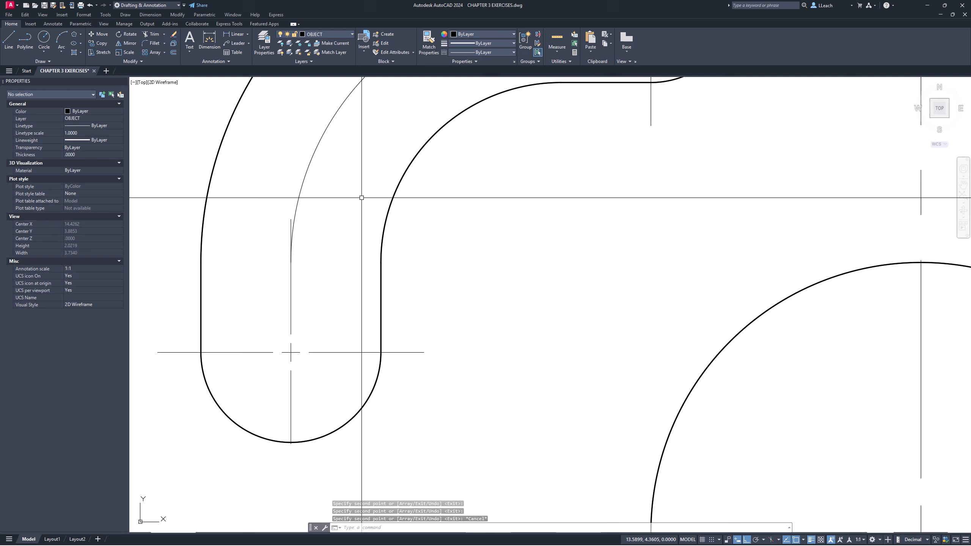
{"action": "left_click", "coordinate": [291, 405]}
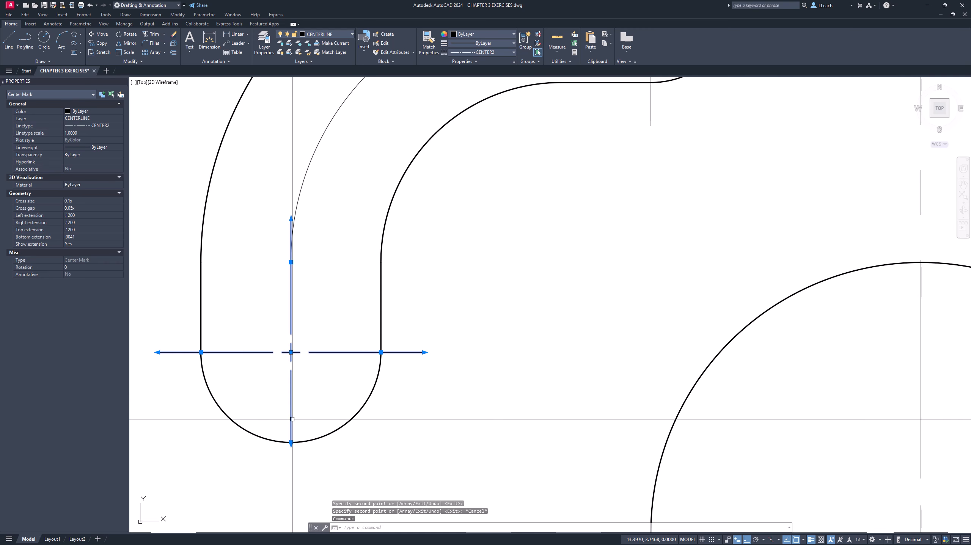
{"action": "left_click", "coordinate": [291, 443]}
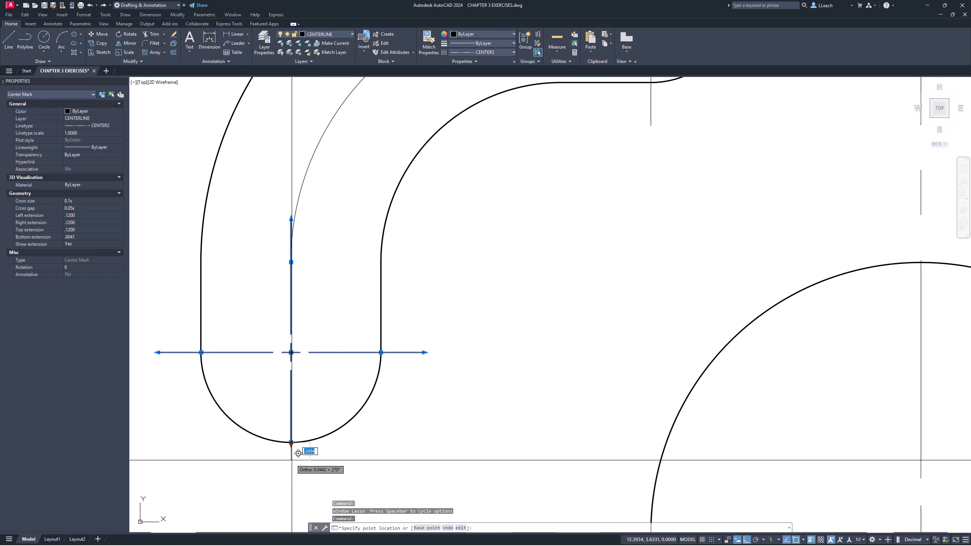
{"action": "left_click", "coordinate": [291, 467]}
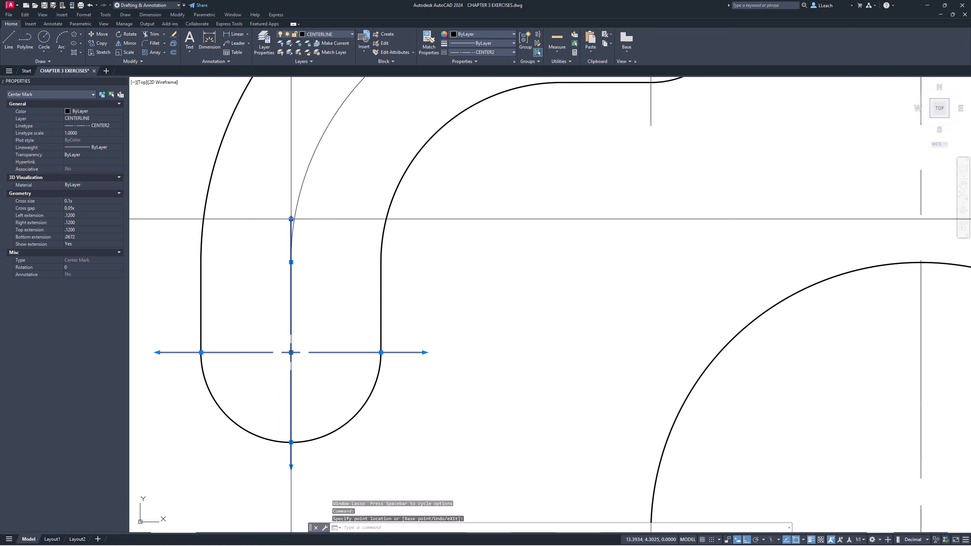
{"action": "left_click", "coordinate": [291, 219]}
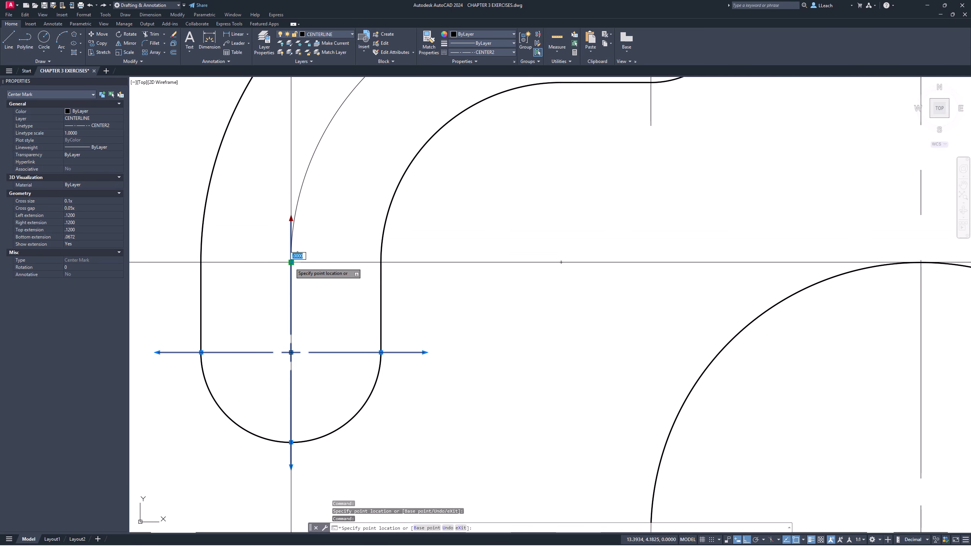
{"action": "scroll", "coordinate": [377, 240], "scroll_direction": "down", "scroll_amount": 3}
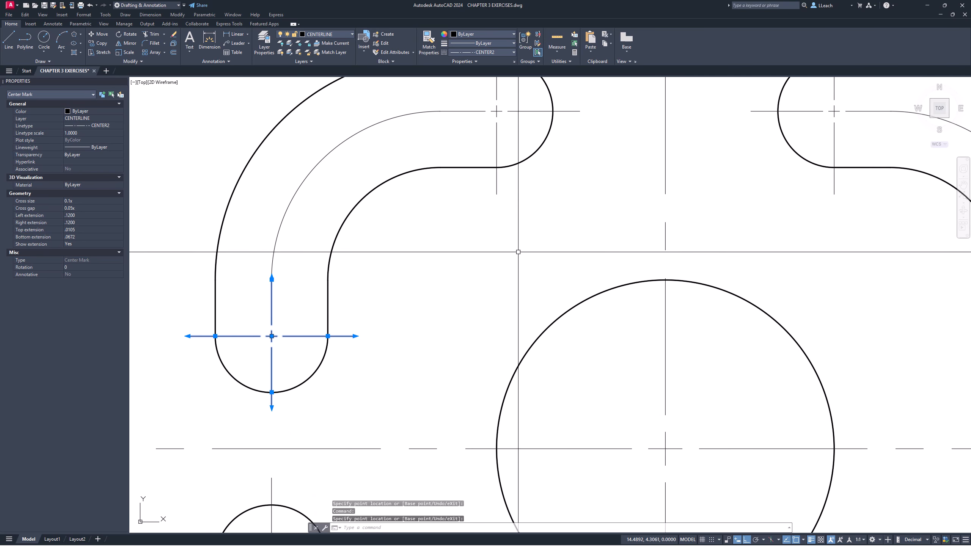
{"action": "key", "text": "Escape"}
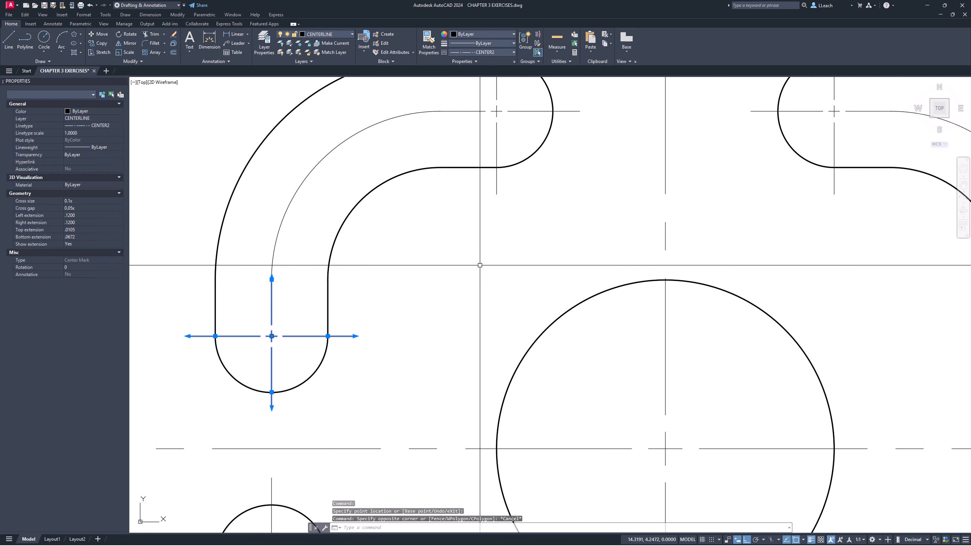
{"action": "key", "text": "Escape"}
- On the upper-right slot's lower-end center mark, stretch the bottom extension to about 0.078 and shorten the top to the curved centerline's end
{"action": "middle_click_drag", "start_coordinate": [682, 232], "coordinate": [557, 245]}
{"action": "scroll", "coordinate": [557, 245], "scroll_direction": "up", "scroll_amount": 2}
{"action": "middle_click_drag", "start_coordinate": [830, 261], "coordinate": [530, 247]}
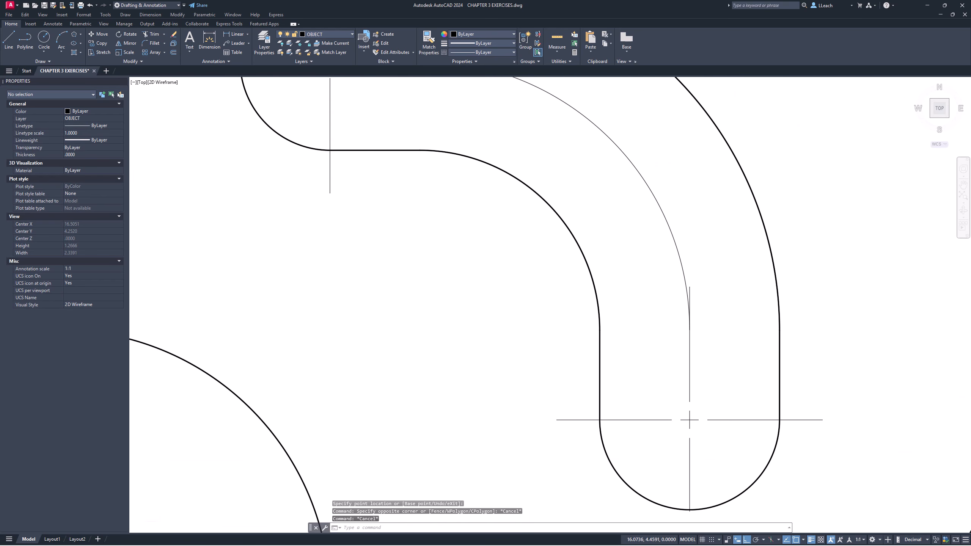
{"action": "middle_click_drag", "start_coordinate": [673, 329], "coordinate": [520, 243]}
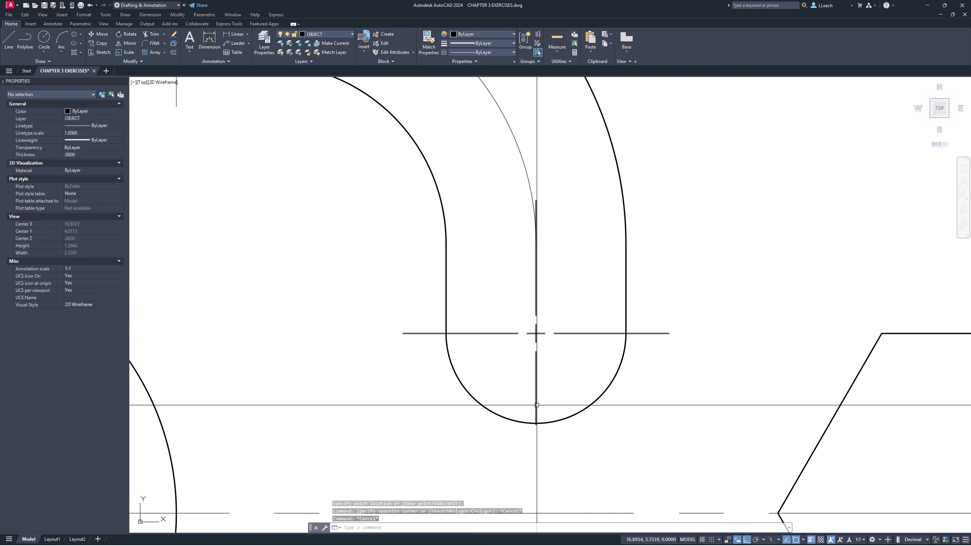
{"action": "left_click", "coordinate": [536, 423]}
{"action": "left_click", "coordinate": [536, 423]}
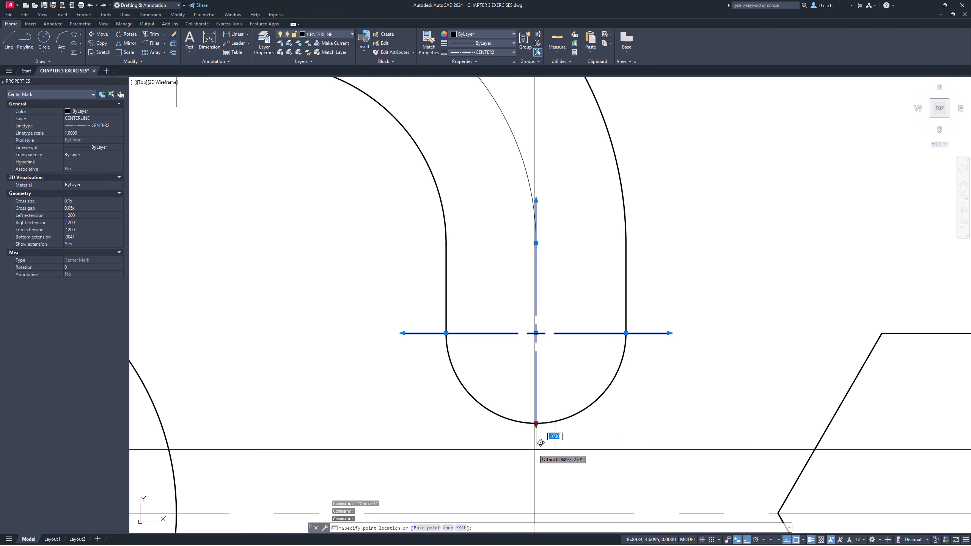
{"action": "left_click", "coordinate": [538, 209]}
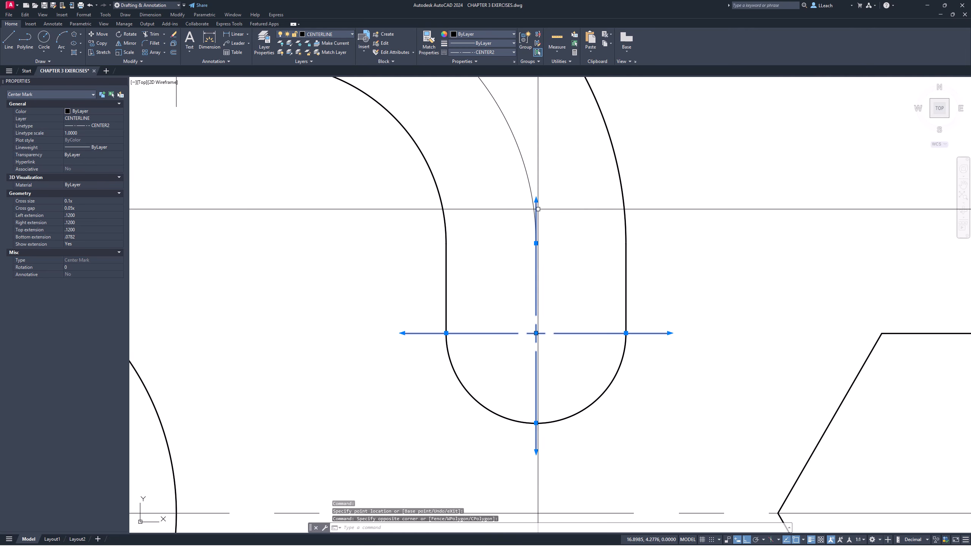
{"action": "left_click", "coordinate": [537, 200]}
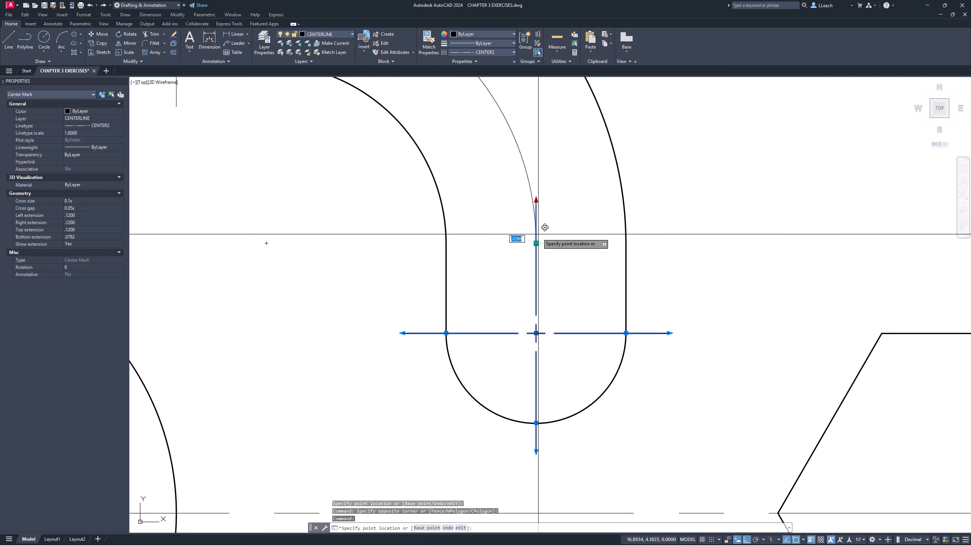
{"action": "left_click", "coordinate": [536, 243]}
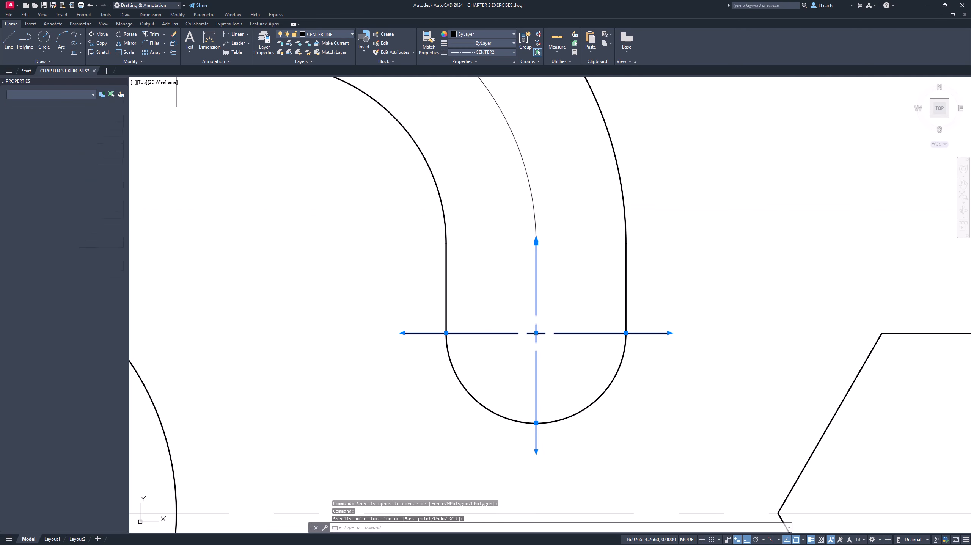
{"action": "key", "text": "Escape"}
{"action": "scroll", "coordinate": [528, 231], "scroll_direction": "down", "scroll_amount": 4}
{"action": "scroll", "coordinate": [528, 231], "scroll_direction": "down", "scroll_amount": 7}
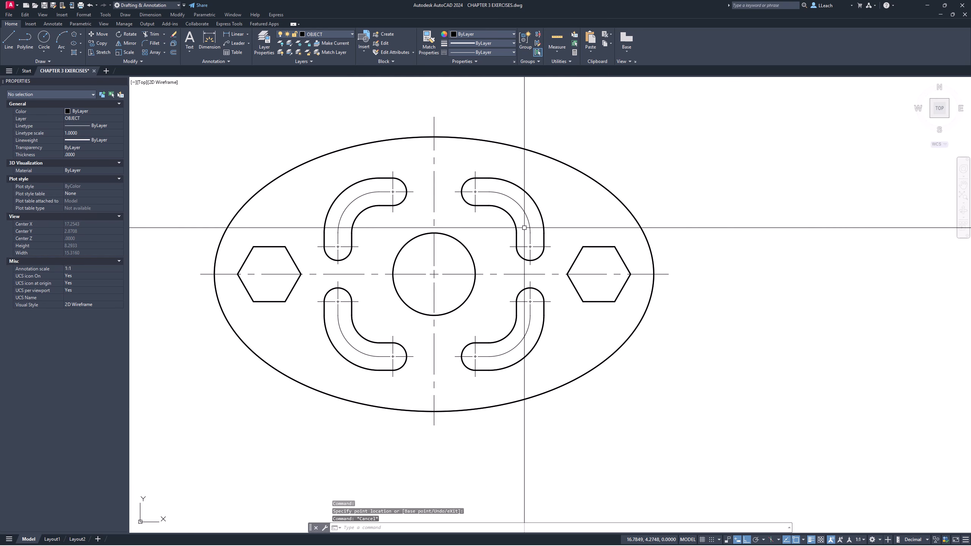
{"action": "scroll", "coordinate": [526, 228], "scroll_direction": "down", "scroll_amount": 1}
{"action": "mouse_move", "coordinate": [551, 235]}
{"action": "middle_mouse_down"}
{"action": "mouse_move", "coordinate": [549, 246]}
{"action": "mouse_move", "coordinate": [534, 219]}
{"action": "mouse_move", "coordinate": [544, 207]}
{"action": "mouse_move", "coordinate": [528, 214]}
{"action": "mouse_move", "coordinate": [545, 207]}
{"action": "middle_mouse_up"}
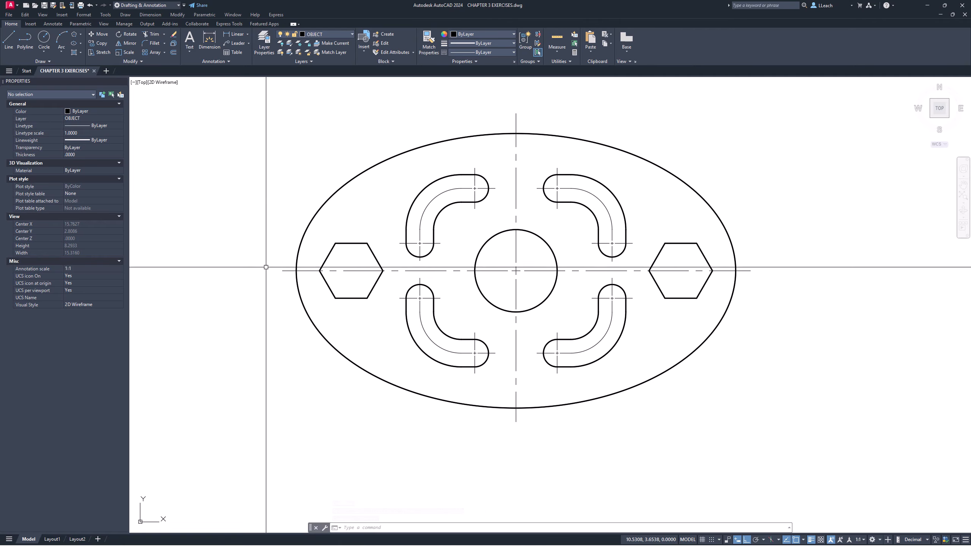
- Add a horizontal linear dimension across the ellipse's full width between its left and right quadrants, placed above the ellipse
{"action": "middle_click_drag", "start_coordinate": [458, 215], "coordinate": [466, 216]}
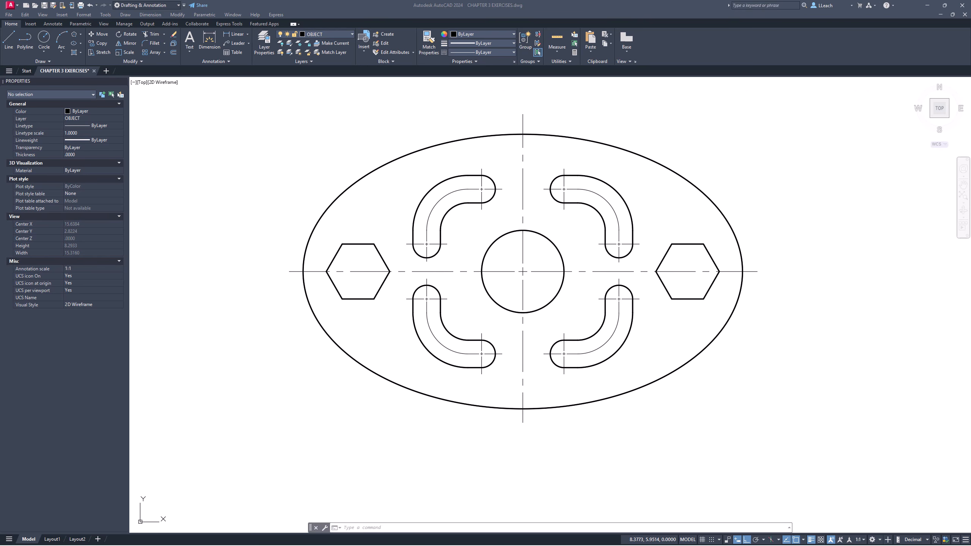
{"action": "left_click", "coordinate": [248, 33]}
{"action": "left_click", "coordinate": [237, 69]}
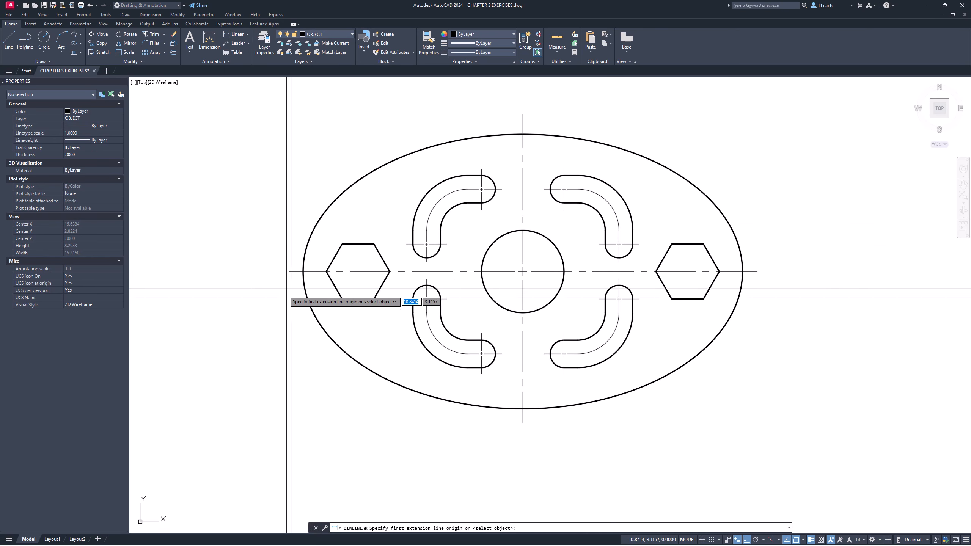
{"action": "left_click", "coordinate": [303, 272]}
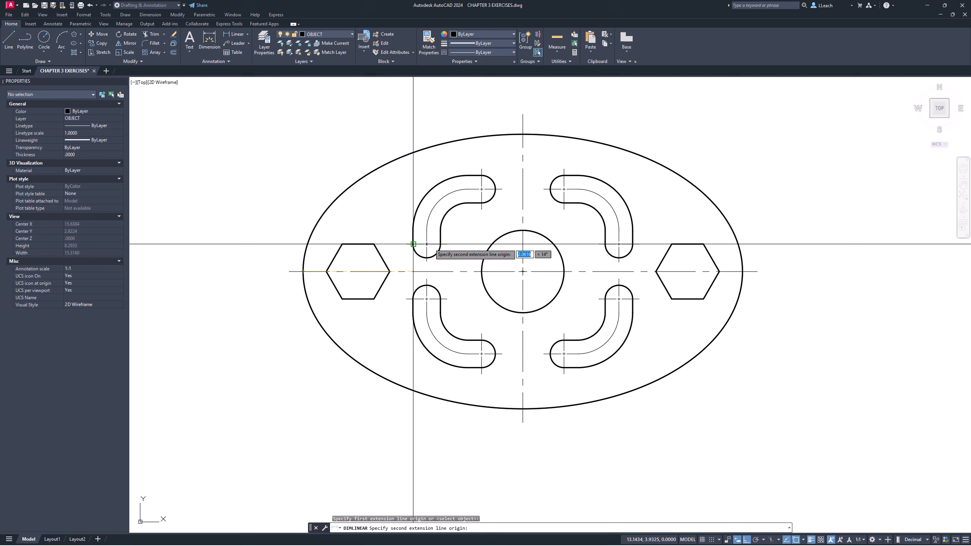
{"action": "left_click", "coordinate": [744, 268]}
{"action": "middle_click_drag", "start_coordinate": [685, 215], "coordinate": [658, 287]}
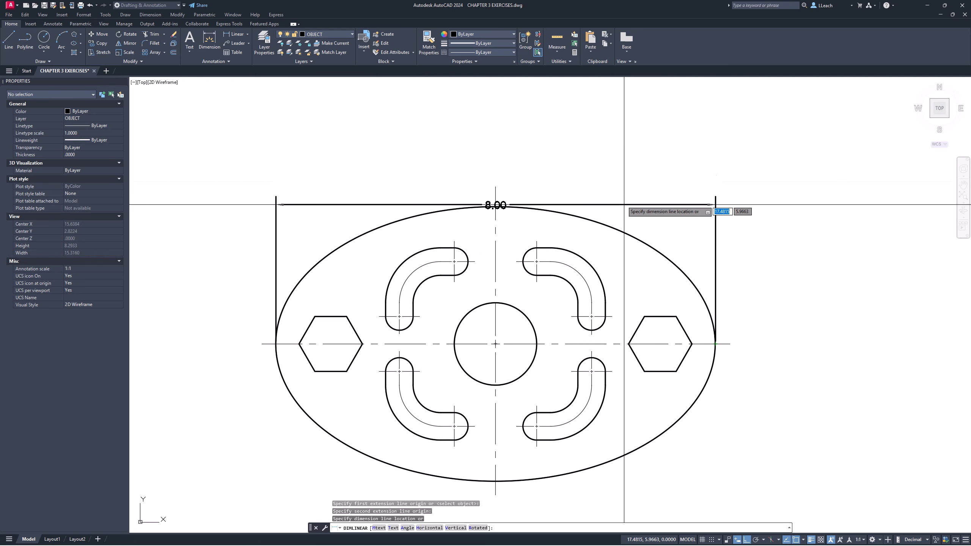
{"action": "left_click", "coordinate": [589, 139]}
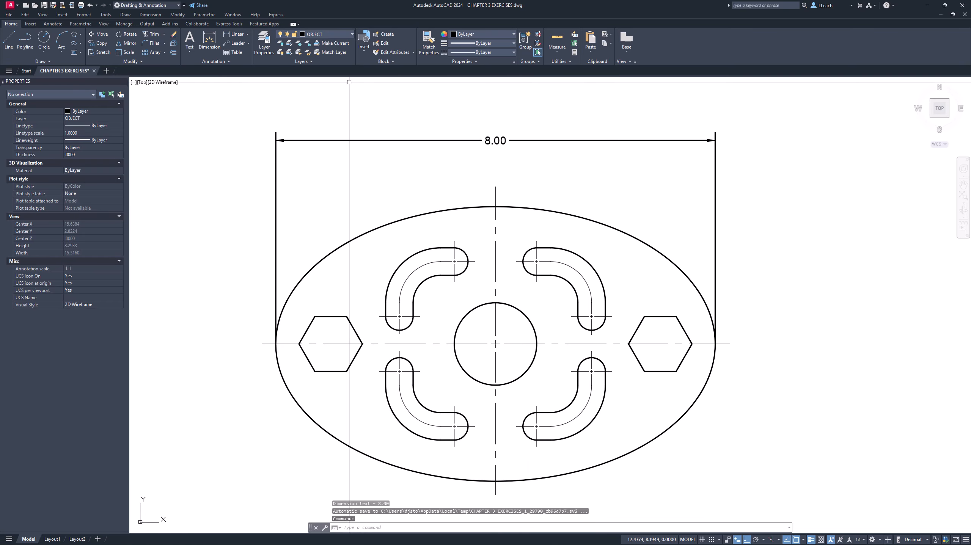
{"action": "key", "text": "Escape"}
{"action": "key", "text": "Escape"}
{"action": "key", "text": "Escape"}
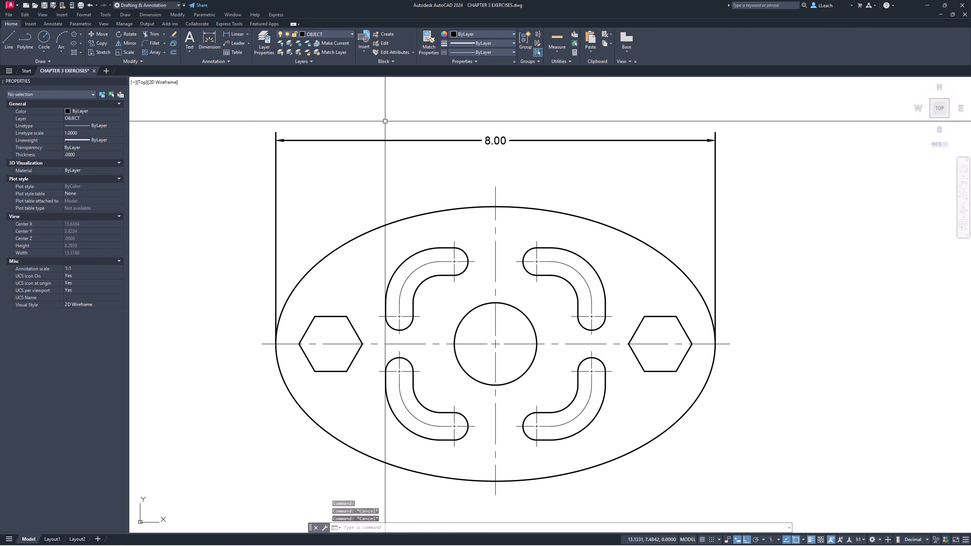
- Make DIMS the current layer and move the ellipse's overall width dimension onto it
{"action": "left_click", "coordinate": [333, 35]}
{"action": "left_click", "coordinate": [317, 71]}
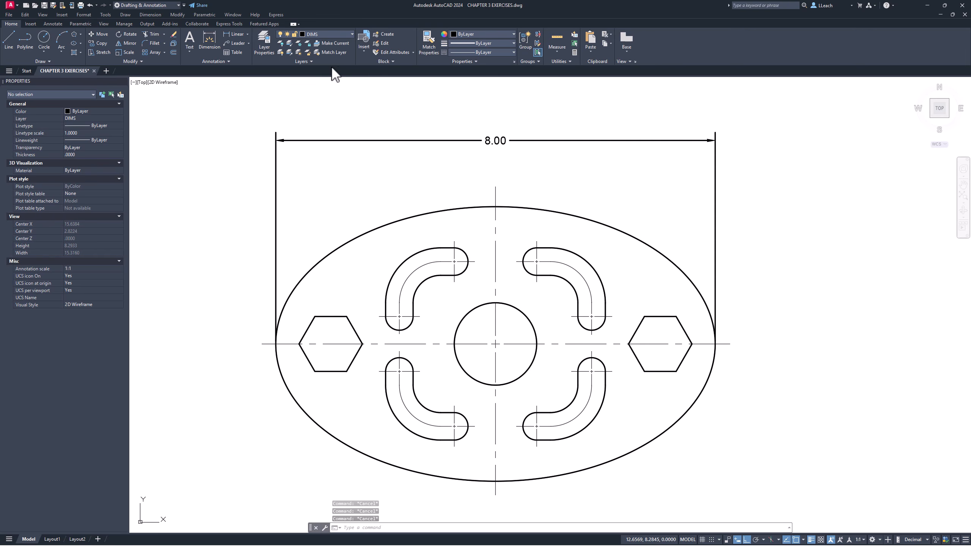
{"action": "left_click", "coordinate": [386, 140]}
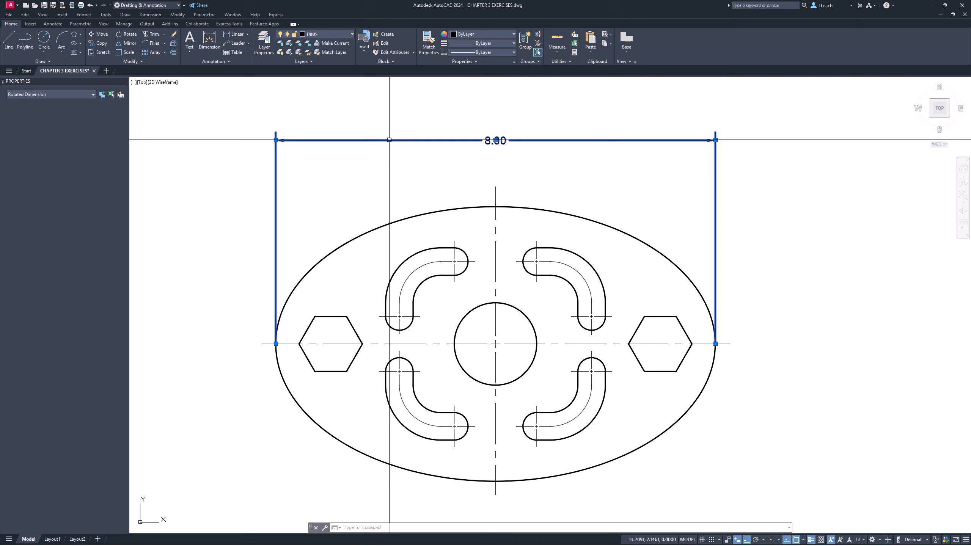
{"action": "left_click", "coordinate": [337, 33]}
{"action": "left_click", "coordinate": [318, 69]}
{"action": "left_click", "coordinate": [400, 141]}
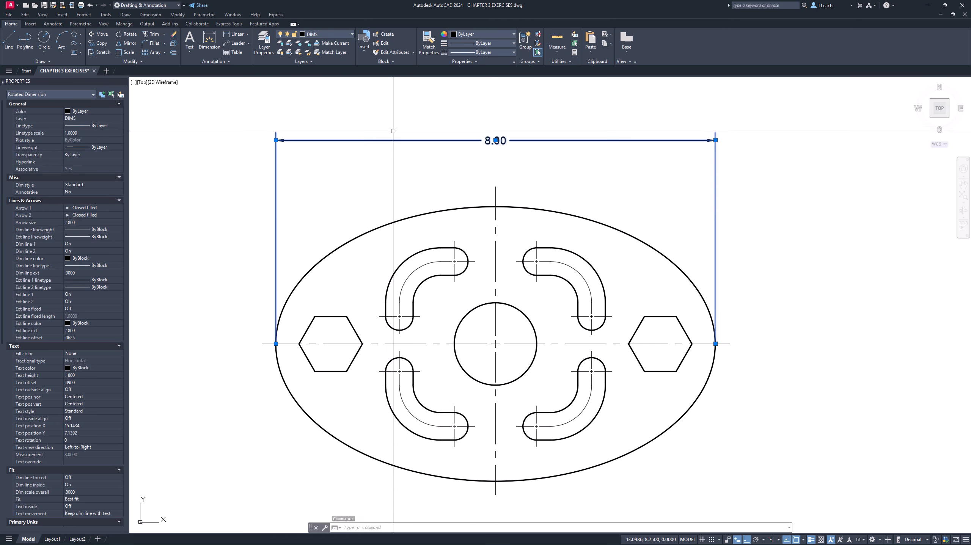
{"action": "key", "text": "Escape"}
{"action": "key", "text": "Escape"}
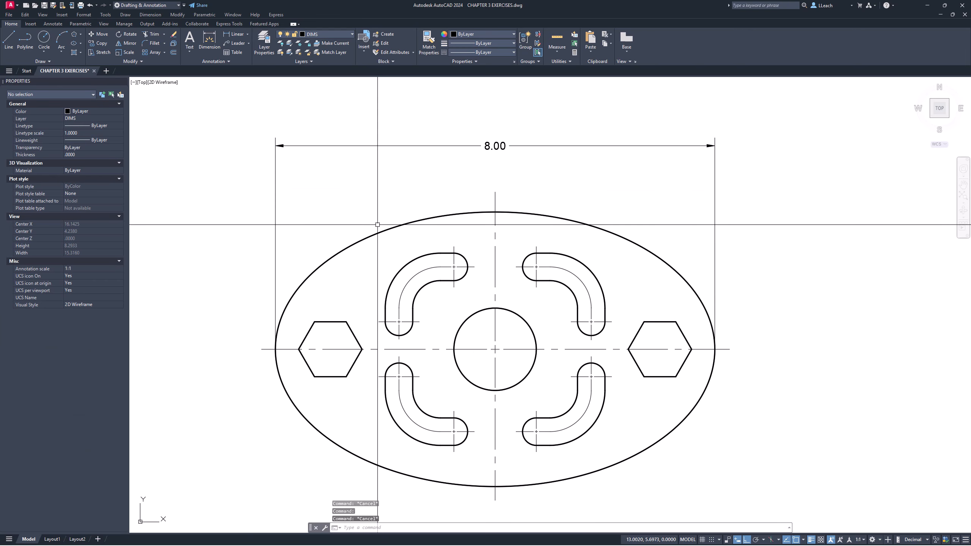
{"action": "middle_click_drag", "start_coordinate": [362, 228], "coordinate": [362, 187]}
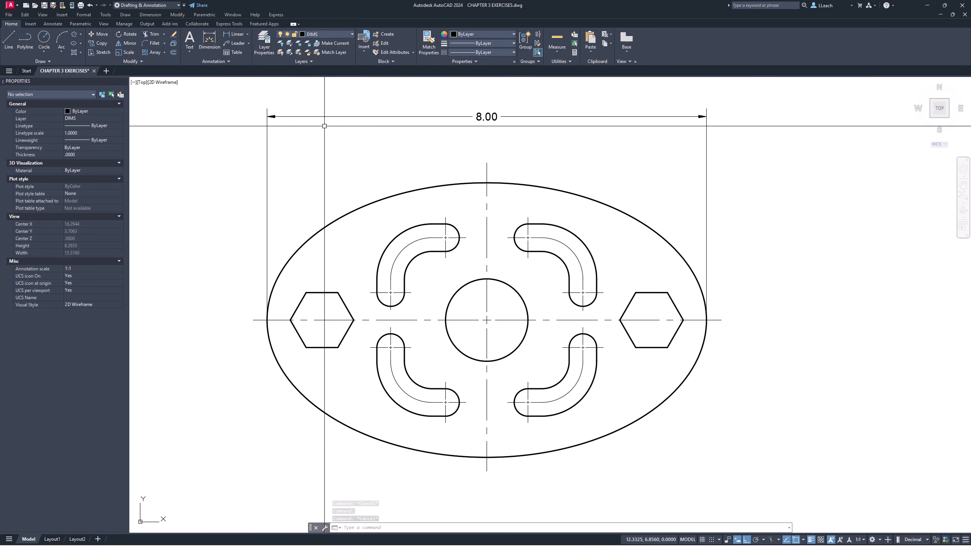
{"action": "left_click", "coordinate": [238, 34]}
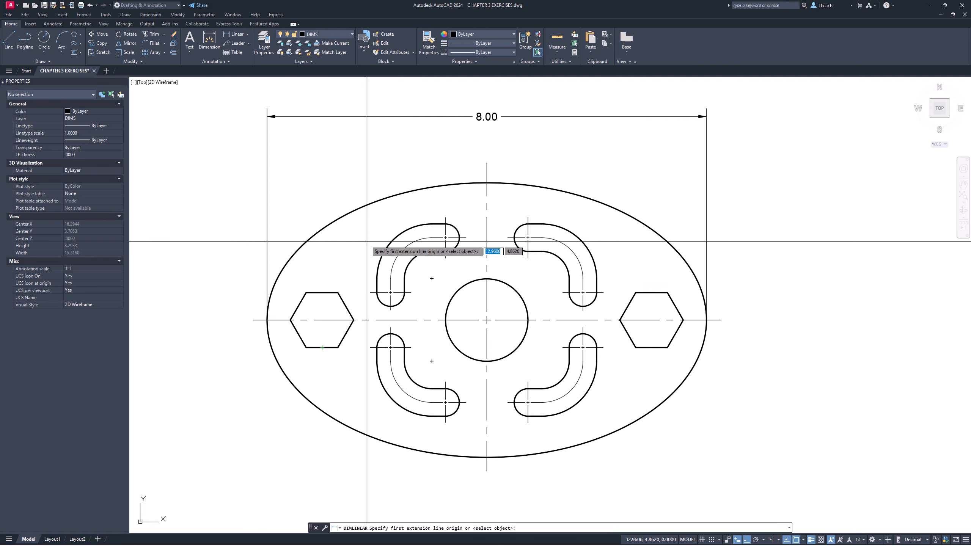
{"action": "left_click", "coordinate": [306, 292]}
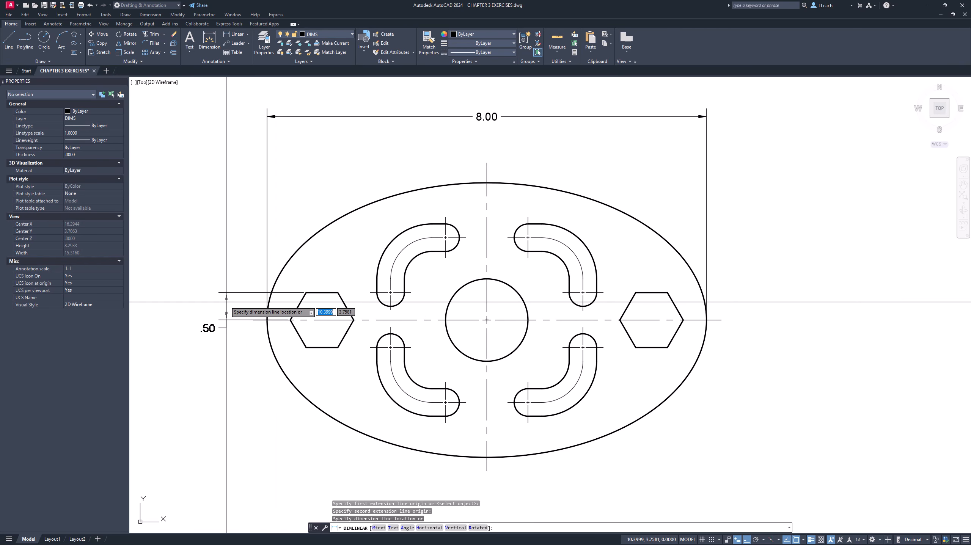
{"action": "key", "text": "Escape"}
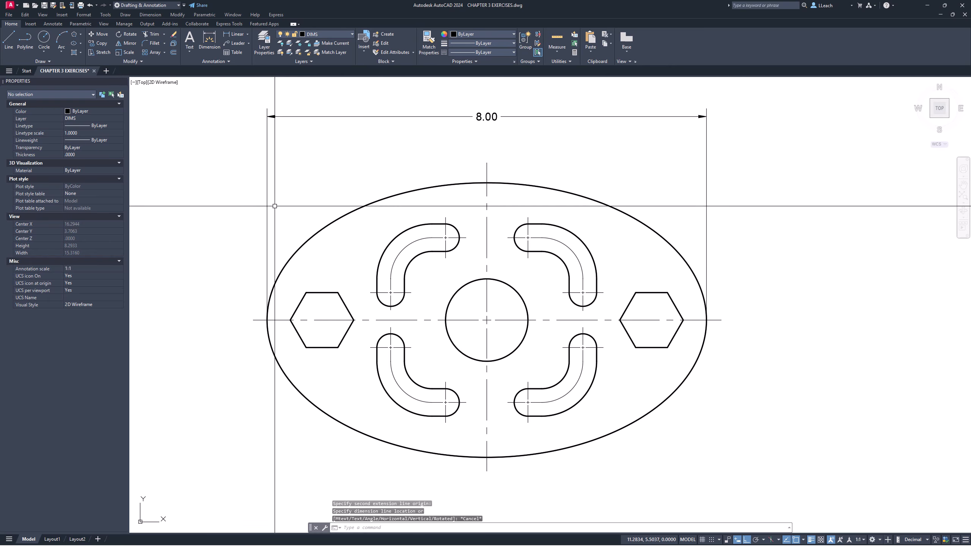
- Dimension the left hexagon's height between its upper-left and lower-left corners, placing the dimension outside the ellipse on the left
{"action": "left_click", "coordinate": [237, 35]}
{"action": "left_click", "coordinate": [306, 292]}
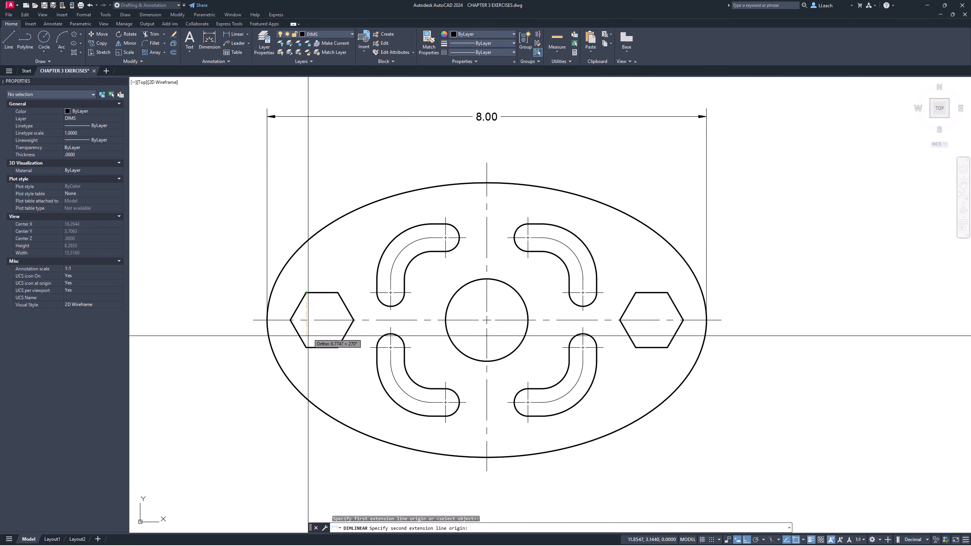
{"action": "left_click", "coordinate": [306, 348]}
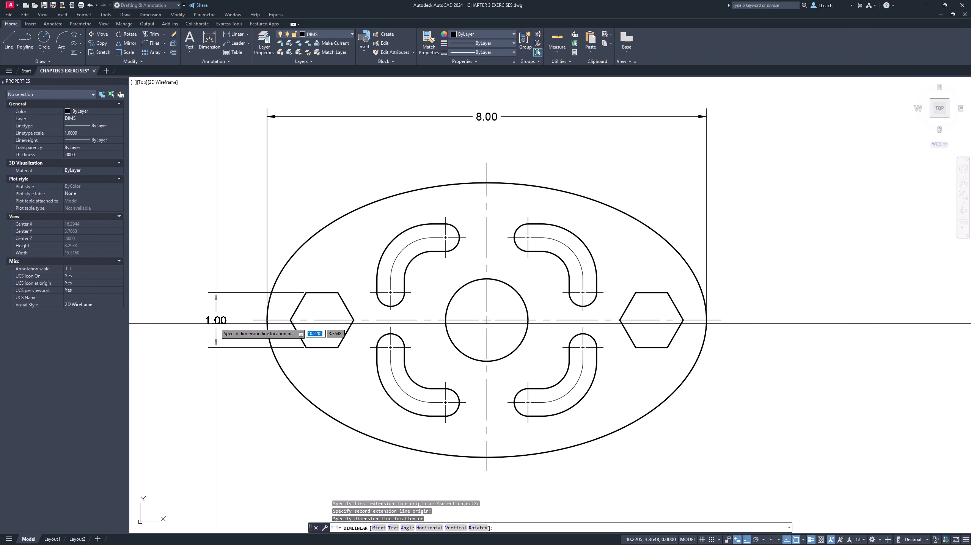
{"action": "left_click", "coordinate": [213, 324]}
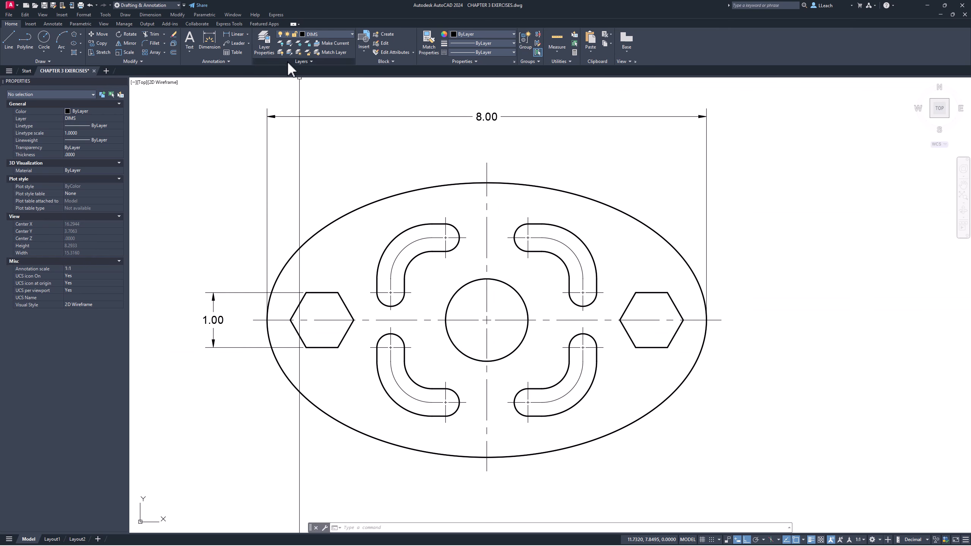
- Dimension the horizontal distance from the lower-right slot's bend center to its lower end center, placing it below the slot
{"action": "left_click", "coordinate": [236, 35]}
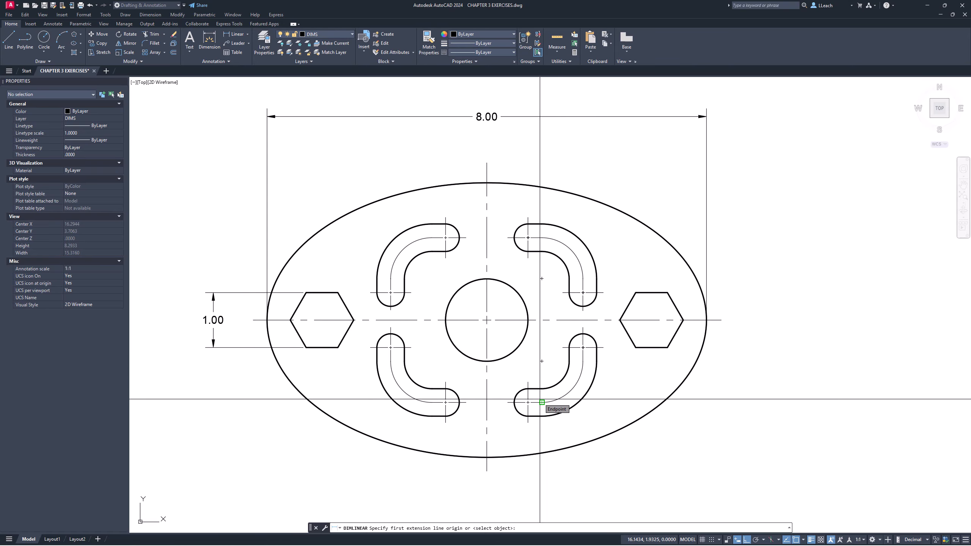
{"action": "left_click", "coordinate": [541, 361]}
{"action": "left_click", "coordinate": [528, 403]}
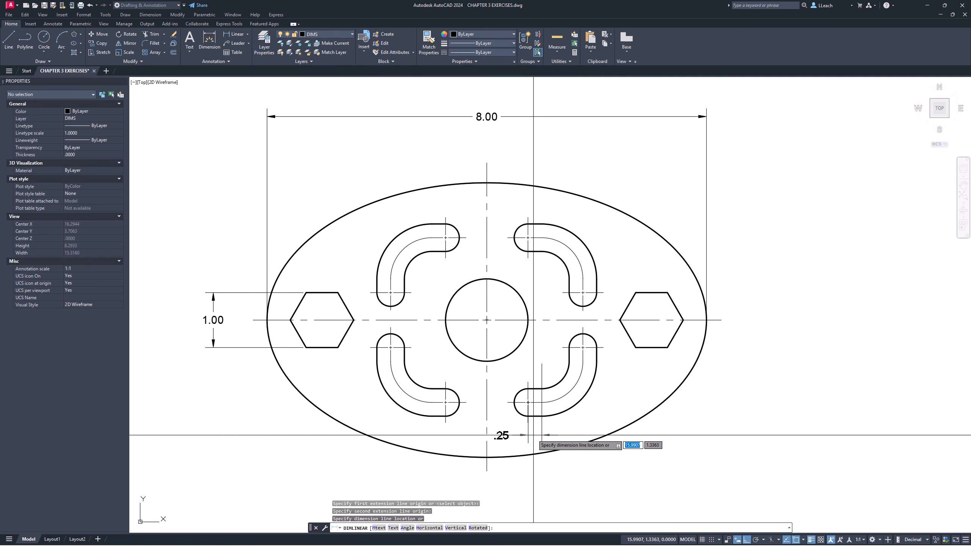
{"action": "left_click", "coordinate": [533, 435]}
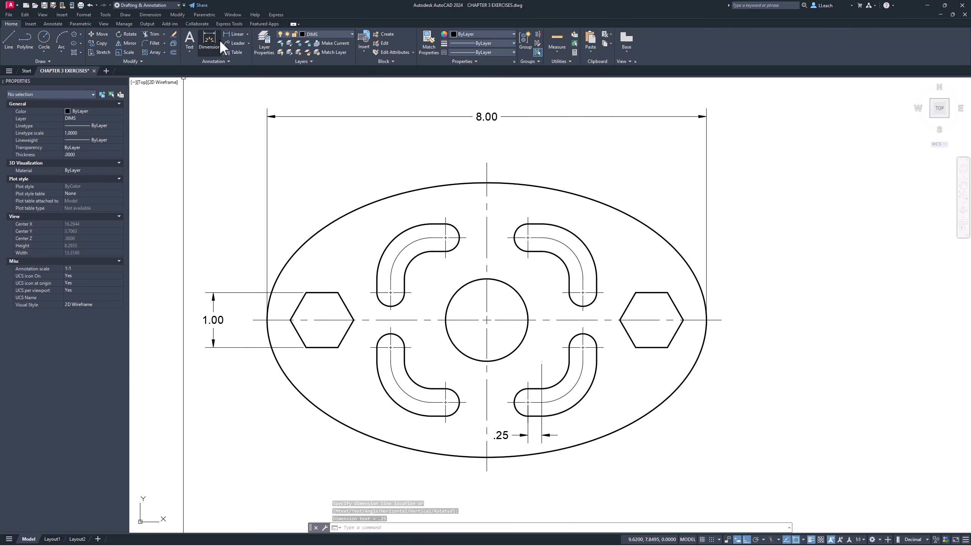
- Dimension the vertical distance from the lower-right slot's upper end center to its bend's upper tangent point, placing it between slot and circle
{"action": "left_click", "coordinate": [234, 36]}
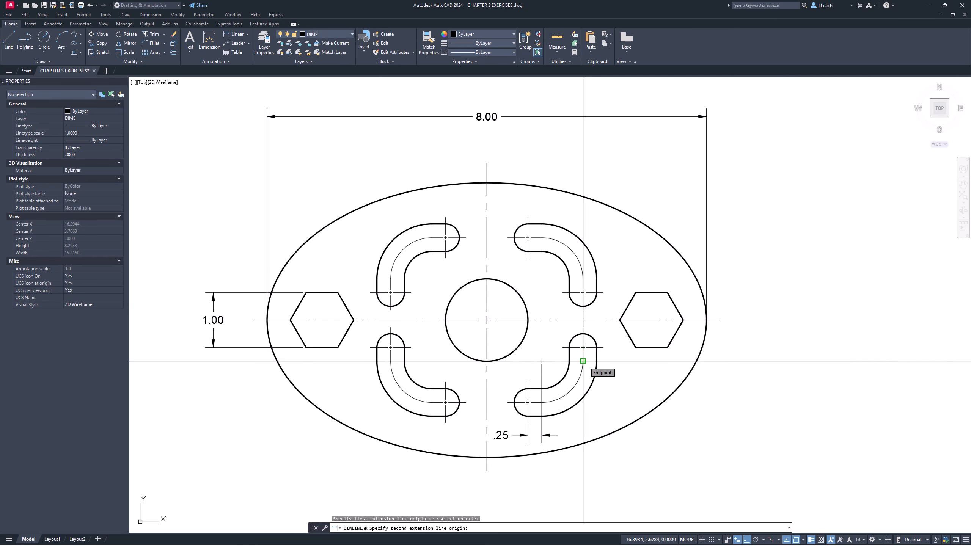
{"action": "left_click", "coordinate": [583, 361]}
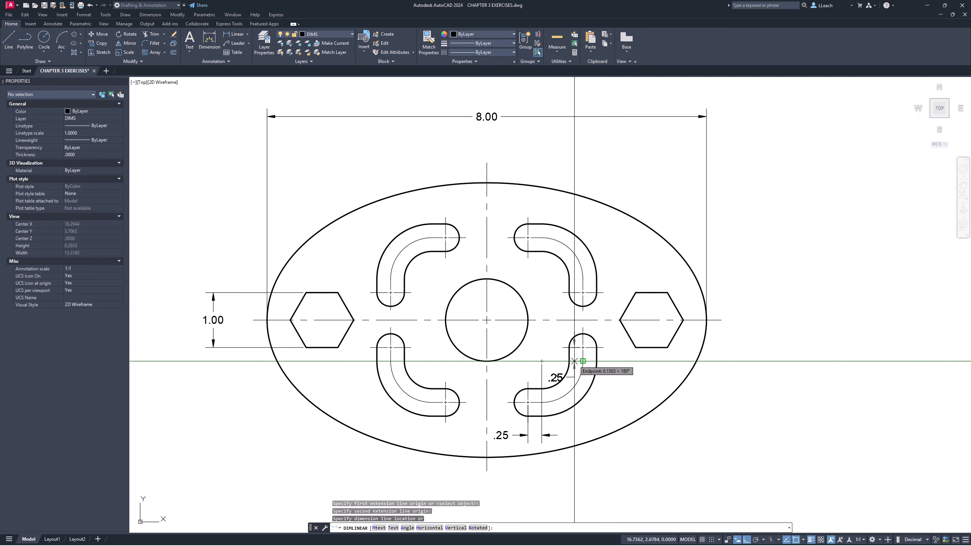
{"action": "left_click", "coordinate": [530, 361]}
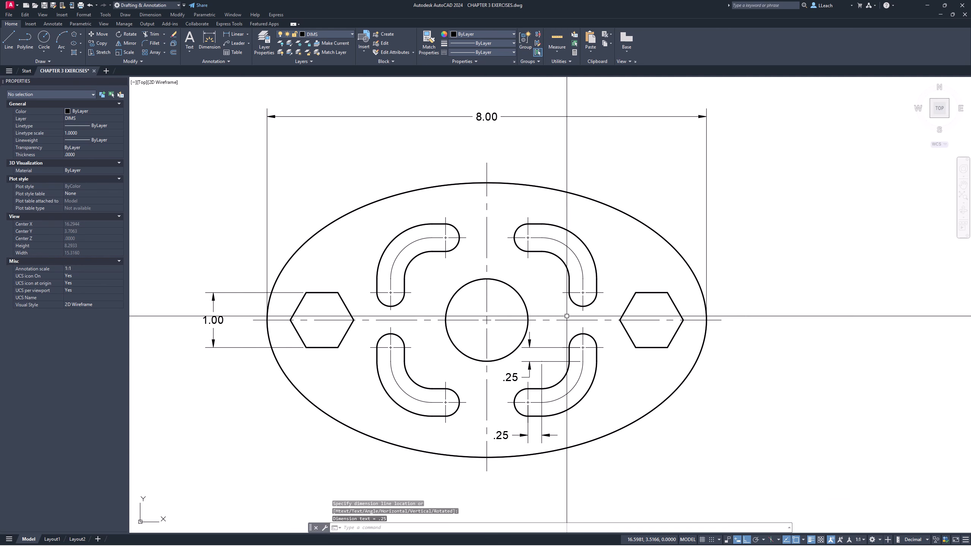
{"action": "key", "text": "Escape"}
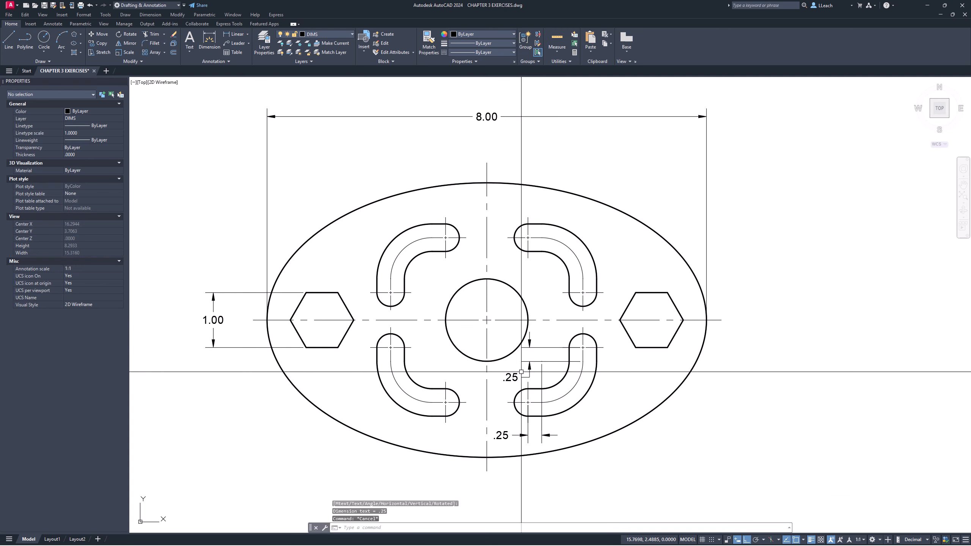
{"action": "scroll", "coordinate": [545, 343], "scroll_direction": "up", "scroll_amount": 2}
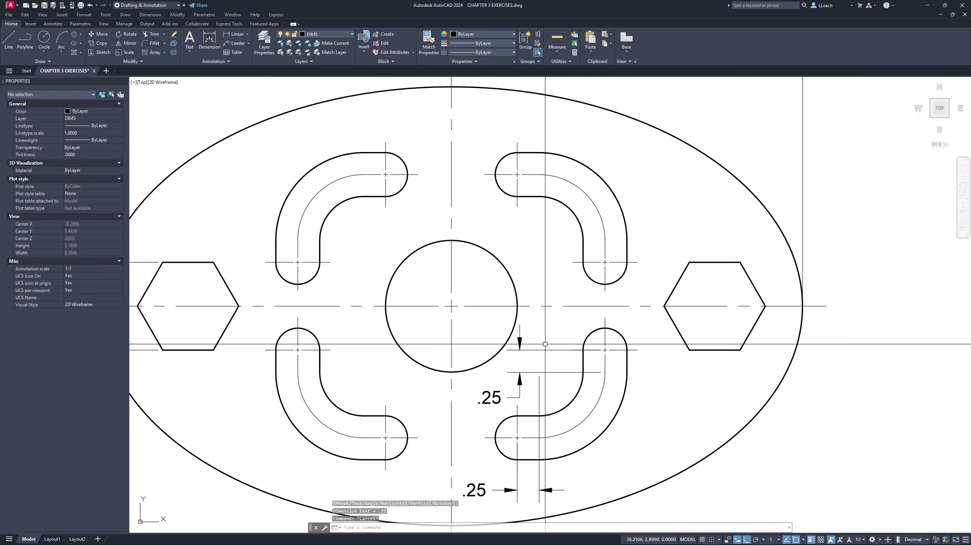
{"action": "scroll", "coordinate": [545, 344], "scroll_direction": "down", "scroll_amount": 3}
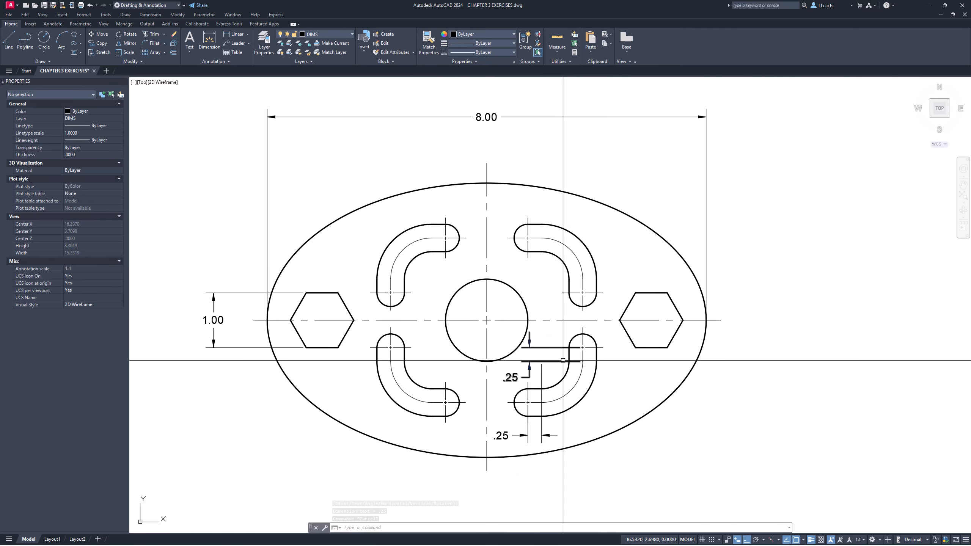
- Dimension the horizontal distance from the start of the lower-right slot's bend to the vertical centerline, placing it below the ellipse
{"action": "left_click", "coordinate": [235, 36]}
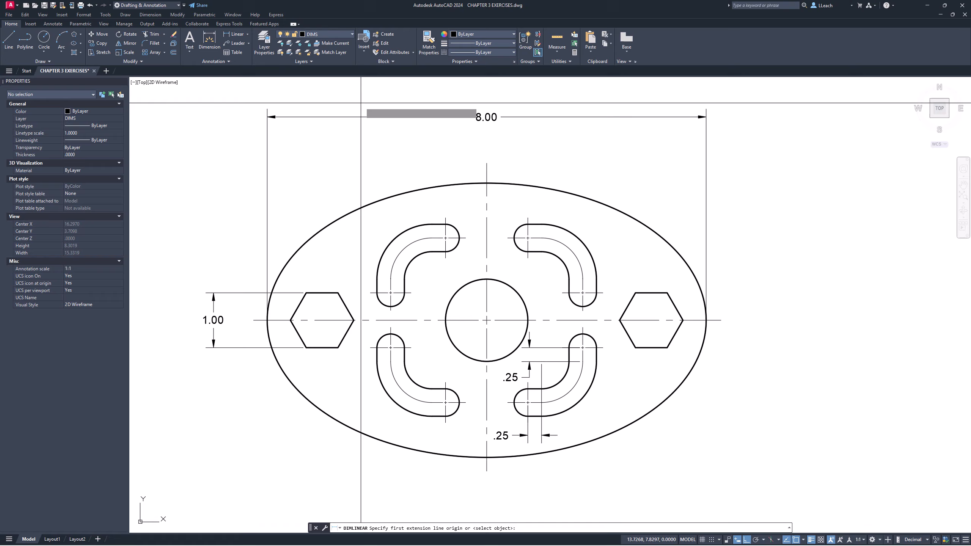
{"action": "left_click", "coordinate": [542, 403]}
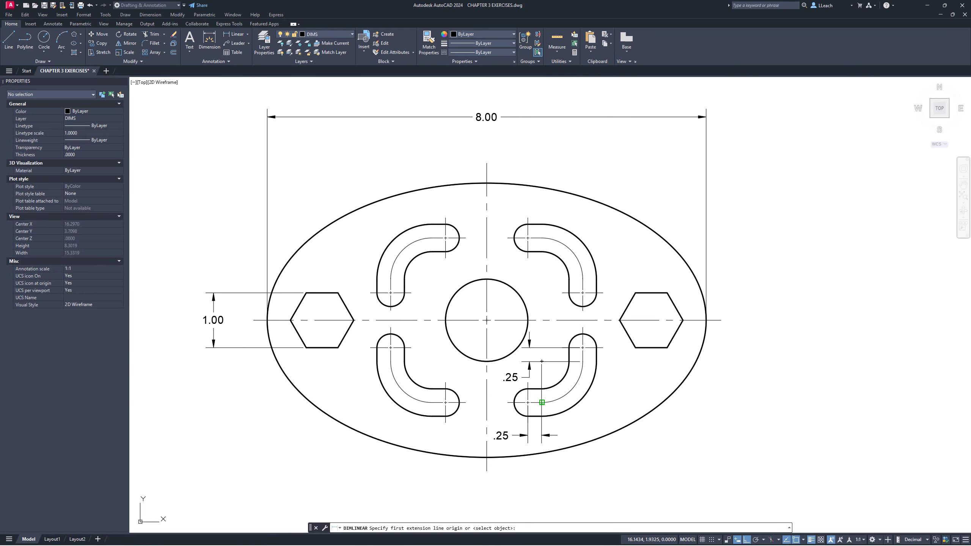
{"action": "left_click", "coordinate": [486, 470]}
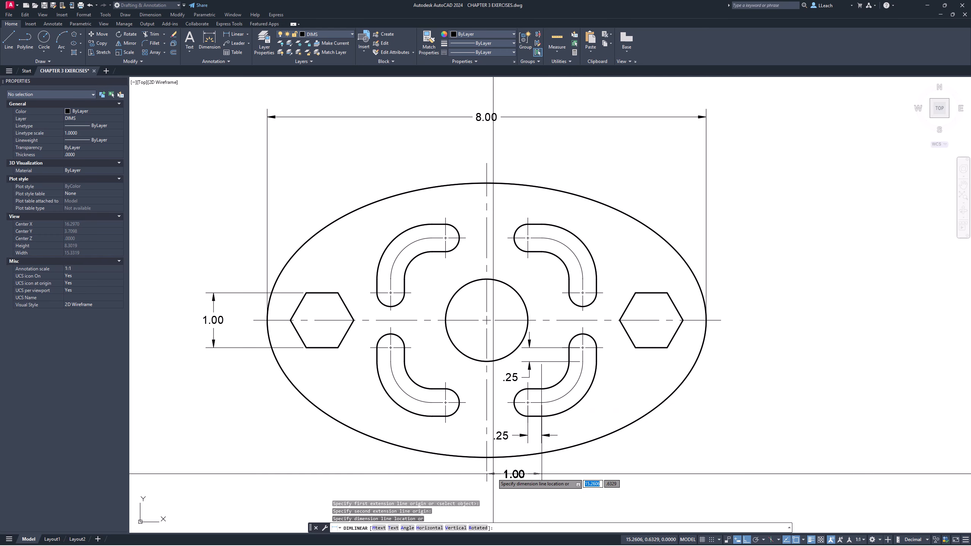
{"action": "left_click", "coordinate": [521, 479]}
{"action": "key", "text": "Escape"}
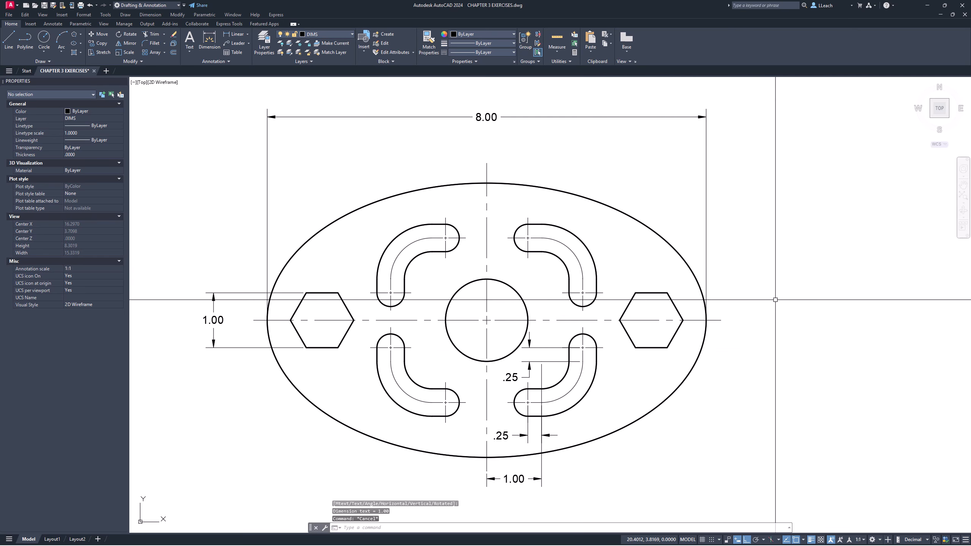
- Dimension the vertical distance from the lower-right slot's bend center to the horizontal centerline, placing it to the right of the ellipse
{"action": "left_click", "coordinate": [234, 34]}
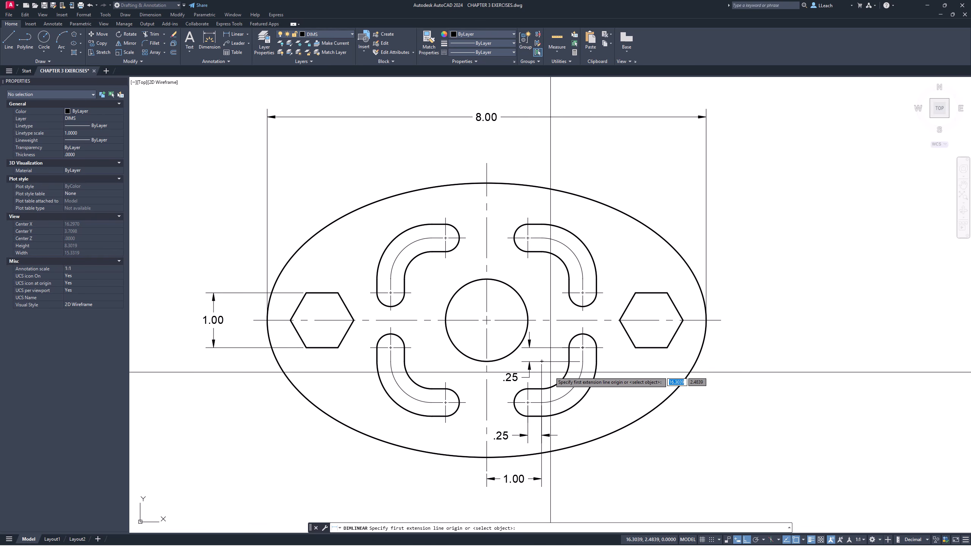
{"action": "left_click", "coordinate": [542, 361]}
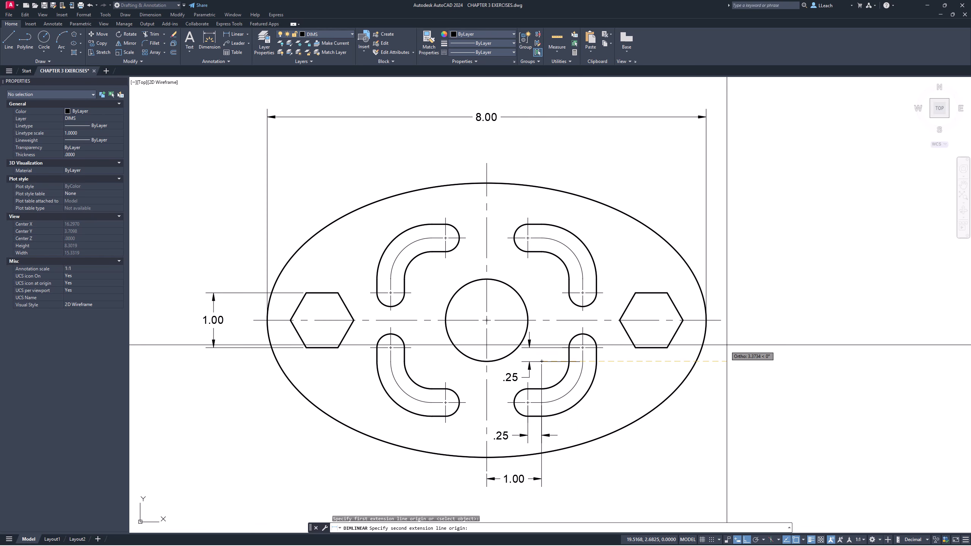
{"action": "left_click", "coordinate": [721, 321]}
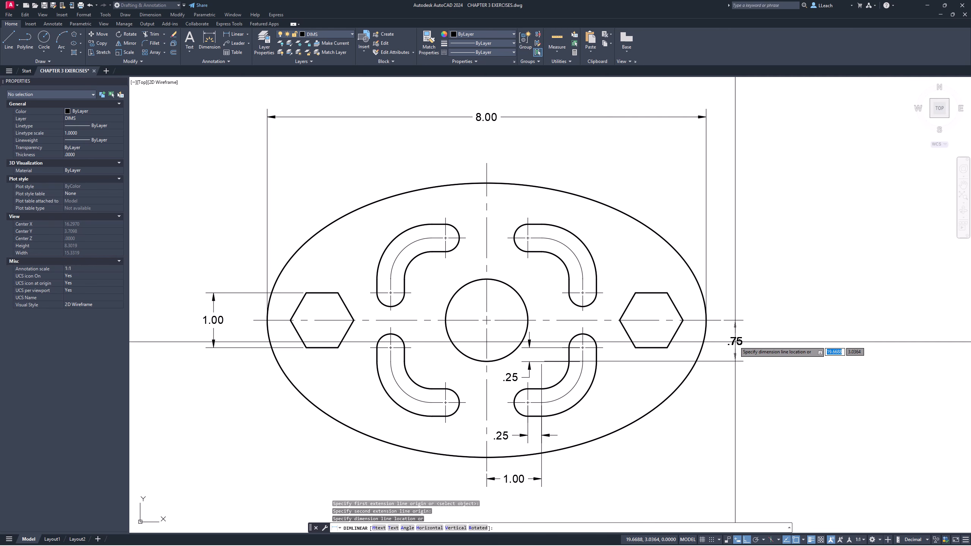
{"action": "left_click", "coordinate": [735, 342]}
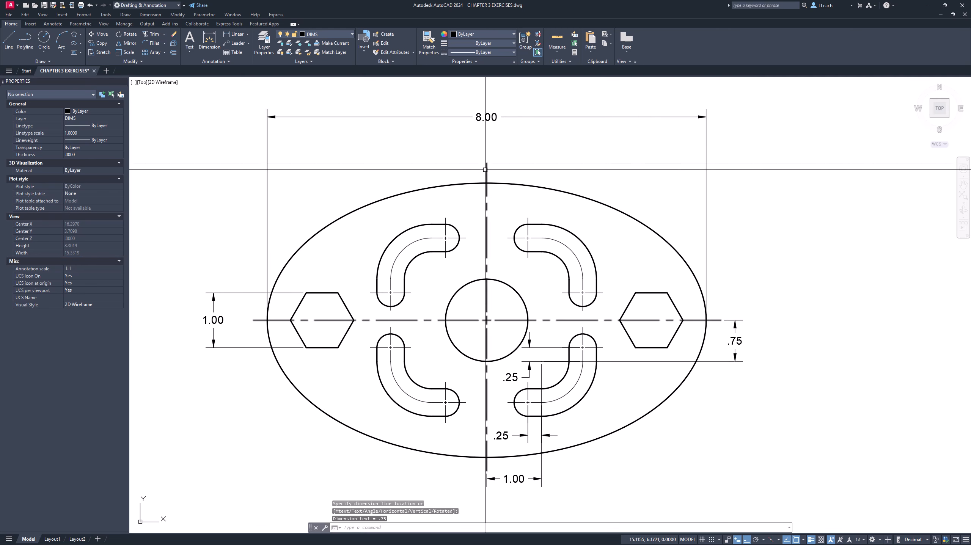
- Dimension the ellipse's overall height between its upper and lower quadrants, placing the dimension to the right of the ellipse
{"action": "left_click", "coordinate": [238, 34]}
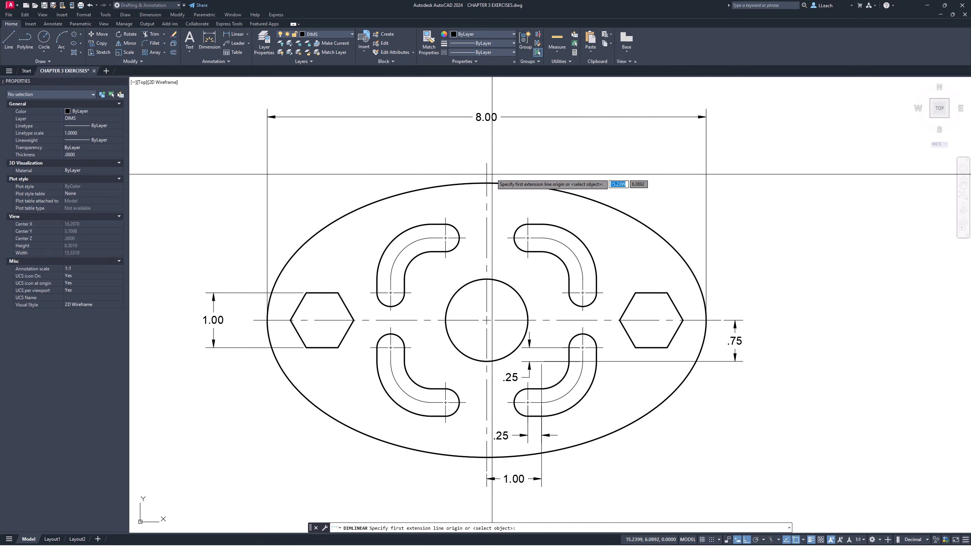
{"action": "left_click", "coordinate": [486, 180]}
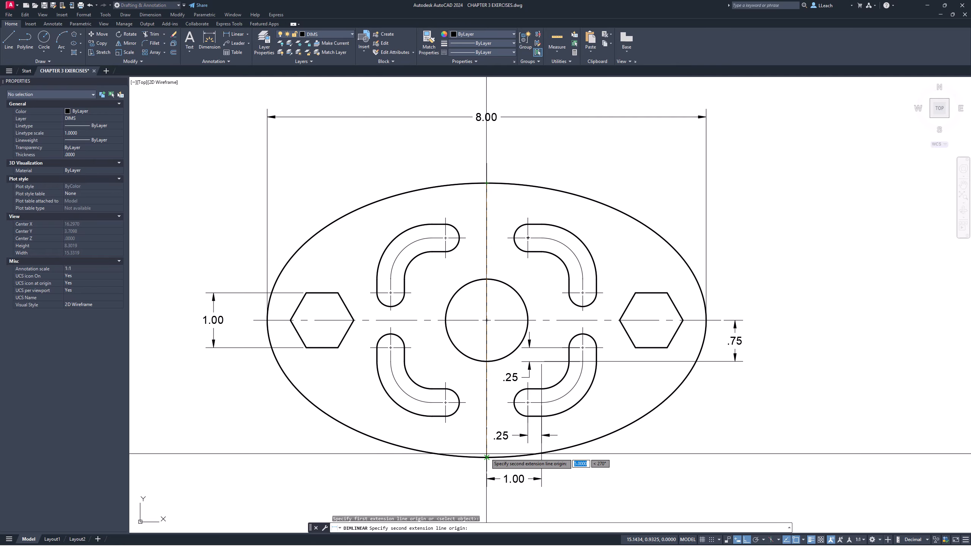
{"action": "left_click", "coordinate": [487, 457]}
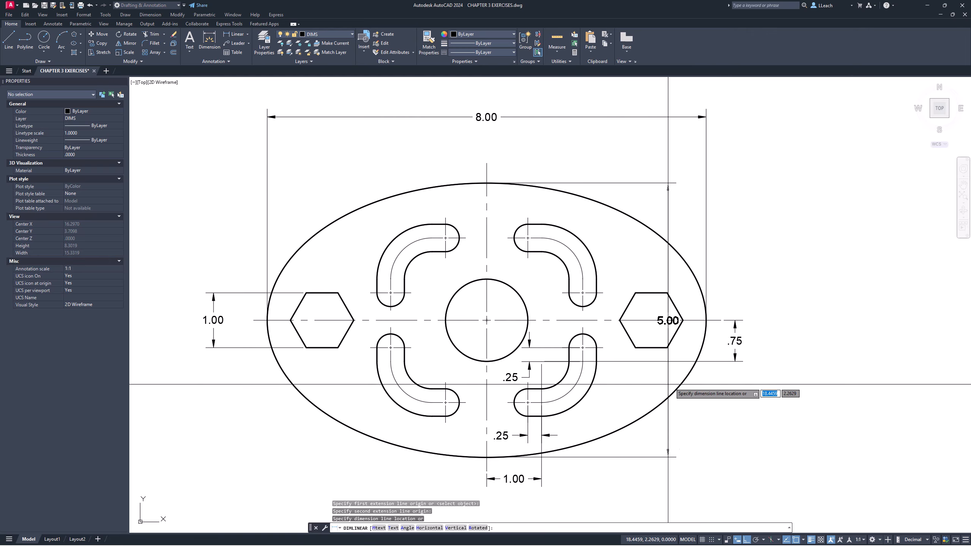
{"action": "left_click", "coordinate": [787, 350]}
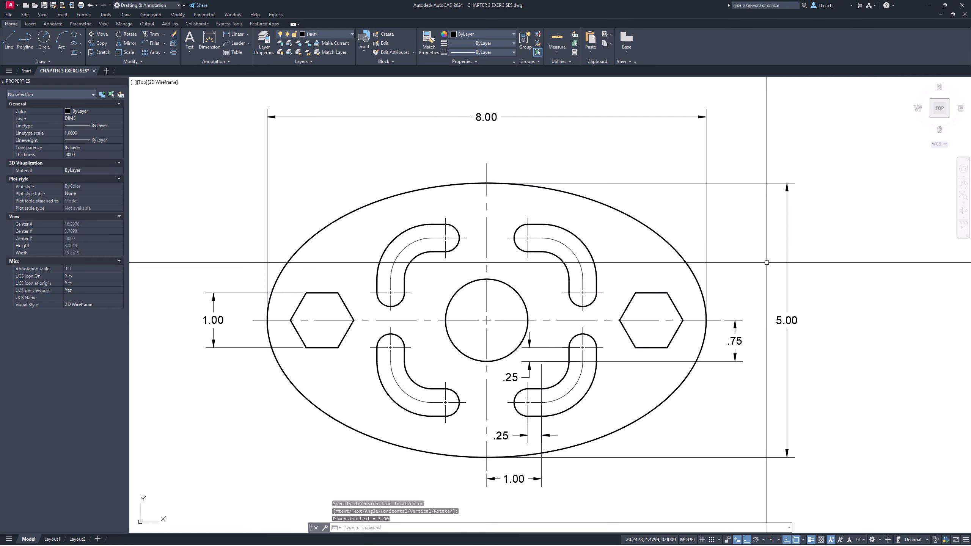
{"action": "scroll", "coordinate": [785, 250], "scroll_direction": "down", "scroll_amount": 2}
{"action": "scroll", "coordinate": [785, 249], "scroll_direction": "up", "scroll_amount": 2}
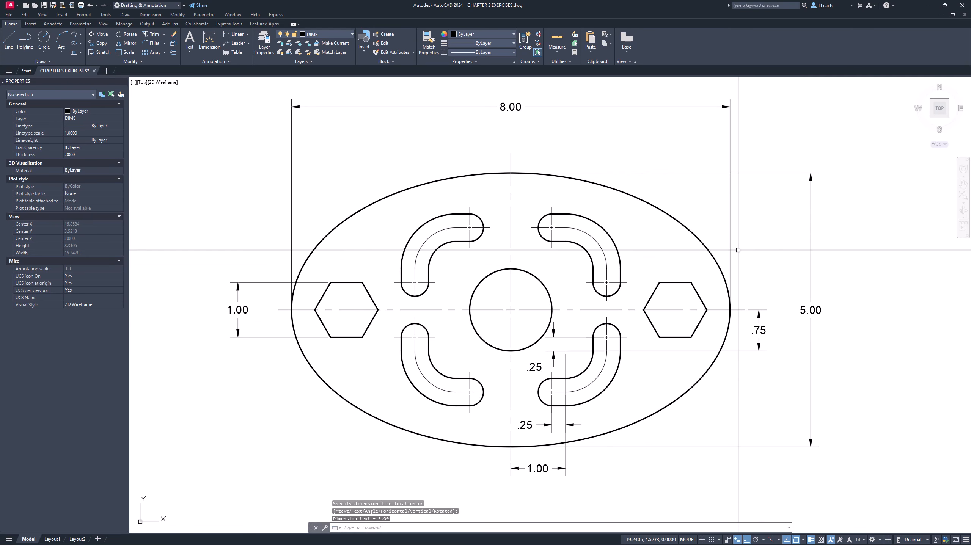
{"action": "middle_click_drag", "start_coordinate": [591, 258], "coordinate": [605, 254]}
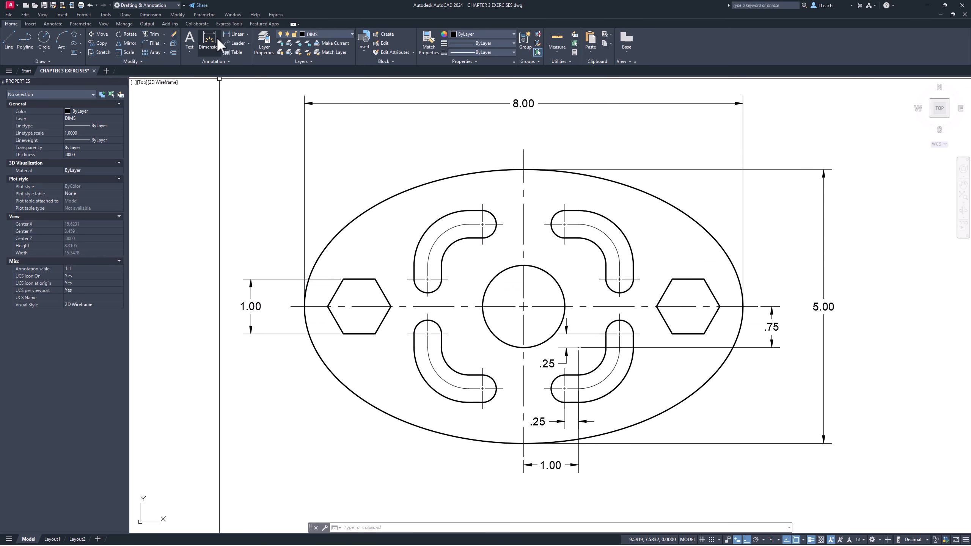
{"action": "left_click", "coordinate": [242, 36]}
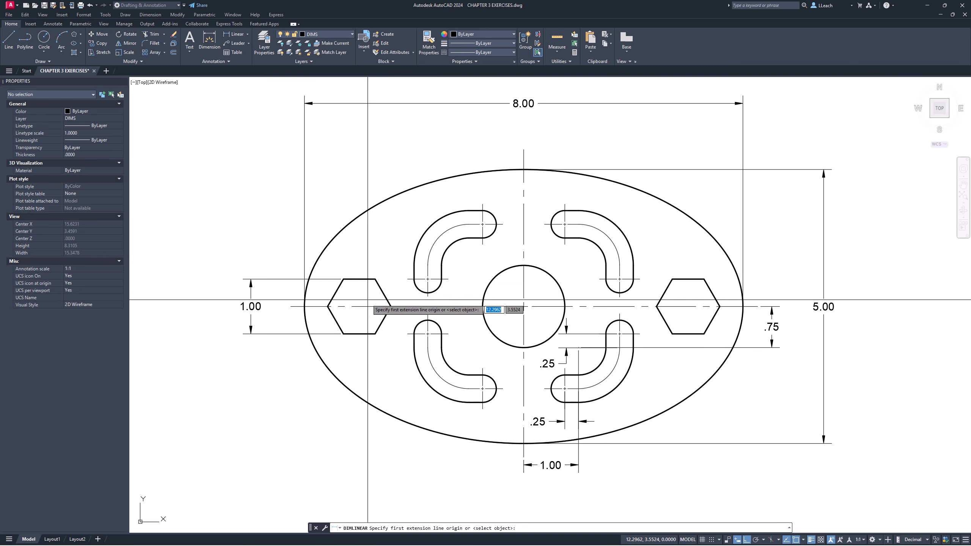
{"action": "key", "text": "Escape"}
{"action": "key", "text": "Escape"}
{"action": "key", "text": "Escape"}
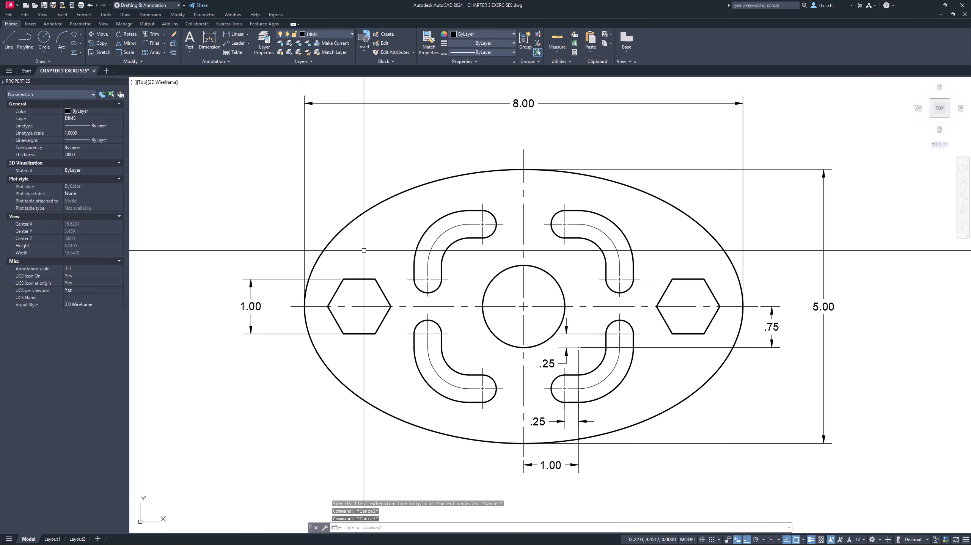
- Draw a diagonal helper line across the left hexagon from its upper-right vertex to its lower-left vertex
{"action": "key", "text": "l"}
{"action": "key", "text": "Return"}
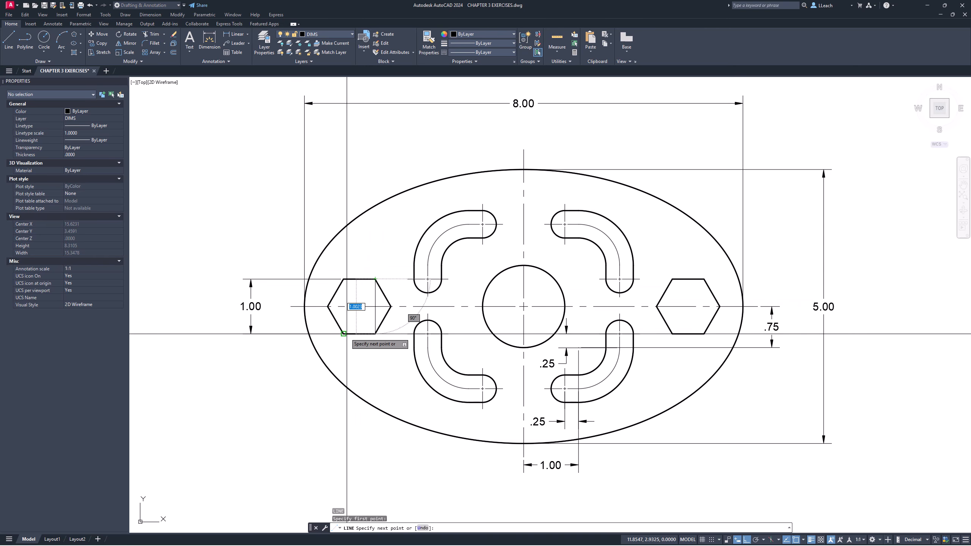
{"action": "left_click", "coordinate": [344, 334]}
{"action": "key", "text": "Escape"}
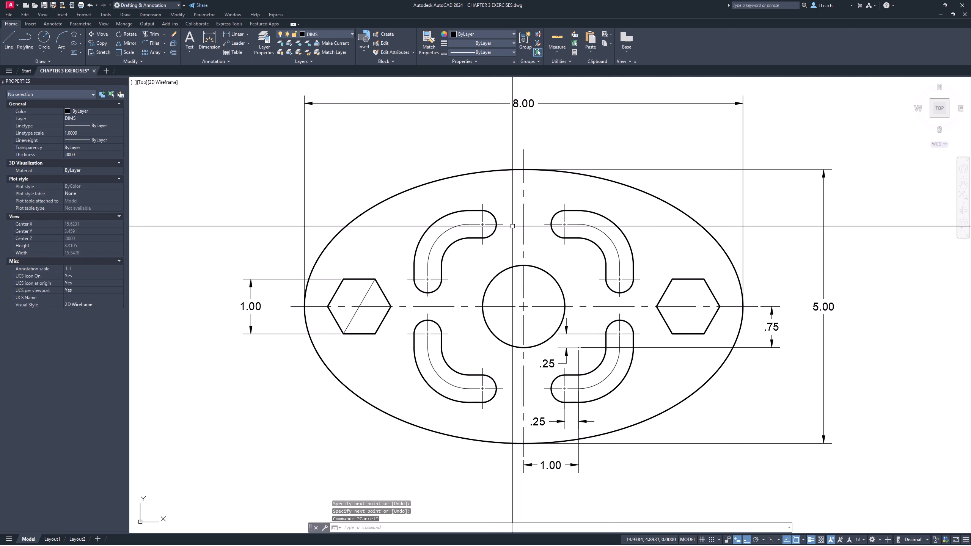
- Draw a diagonal helper line across the right hexagon from its upper-left vertex to its lower-right vertex
{"action": "key", "text": "l"}
{"action": "key", "text": "Return"}
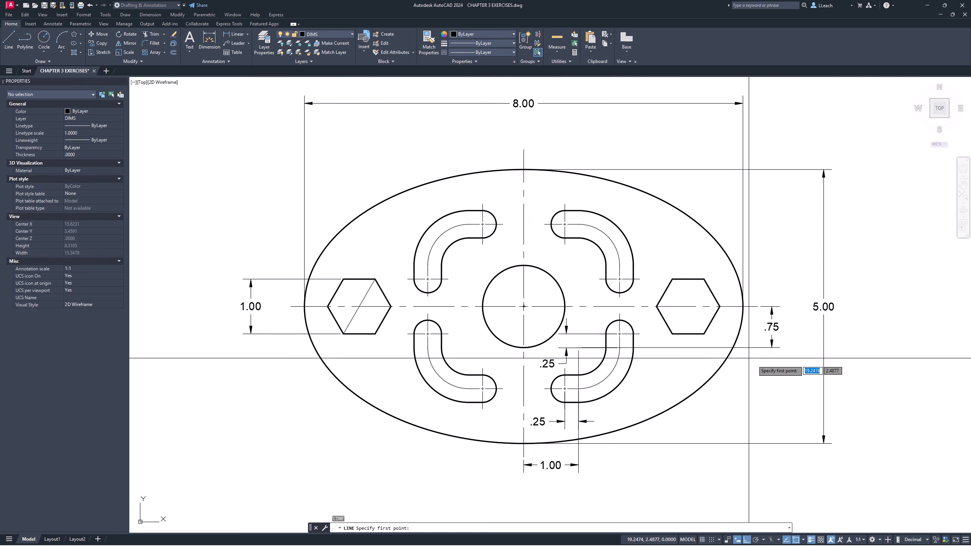
{"action": "left_click", "coordinate": [673, 280]}
{"action": "left_click", "coordinate": [703, 333]}
{"action": "key", "text": "Escape"}
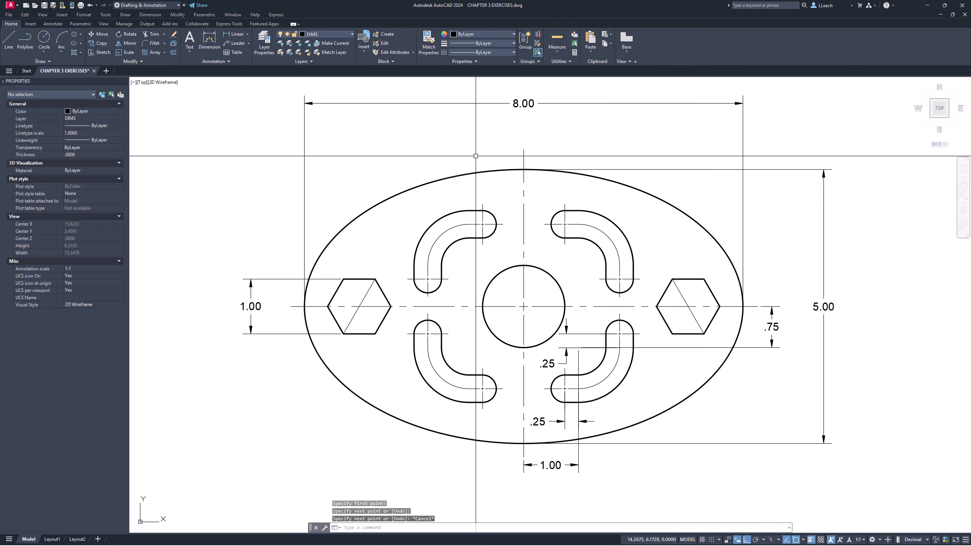
- Dimension the horizontal distance from the left hexagon's center to the vertical centerline's lower end, placing it below the ellipse
{"action": "left_click", "coordinate": [236, 36]}
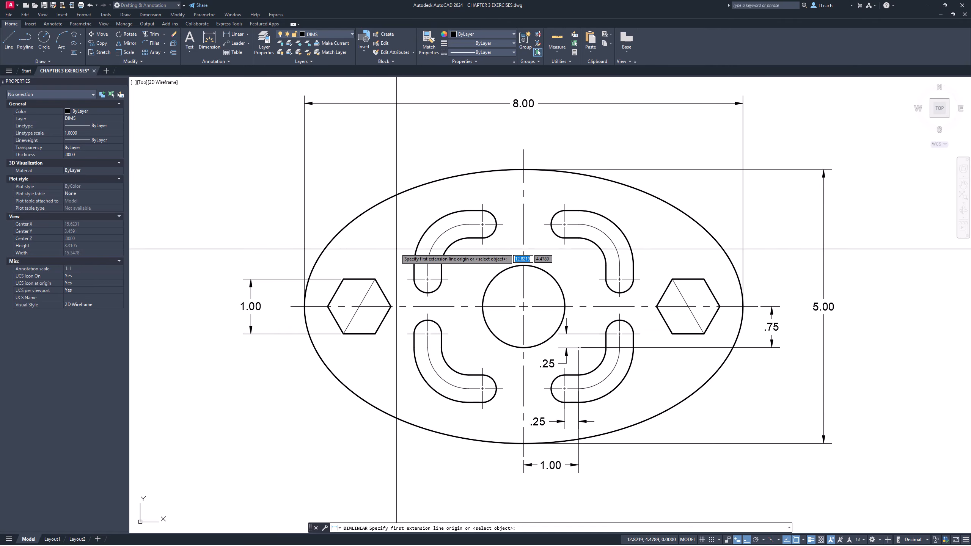
{"action": "left_click", "coordinate": [360, 306]}
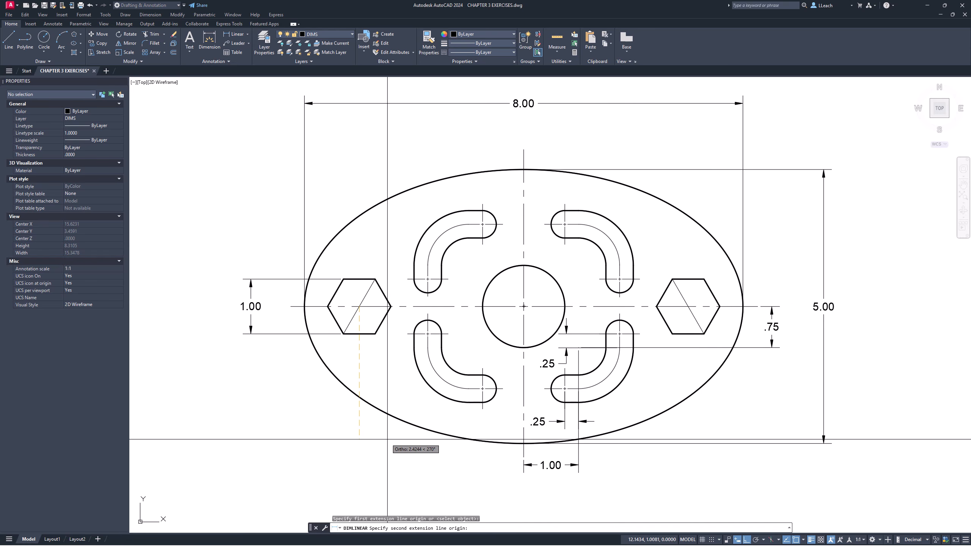
{"action": "left_click", "coordinate": [524, 473]}
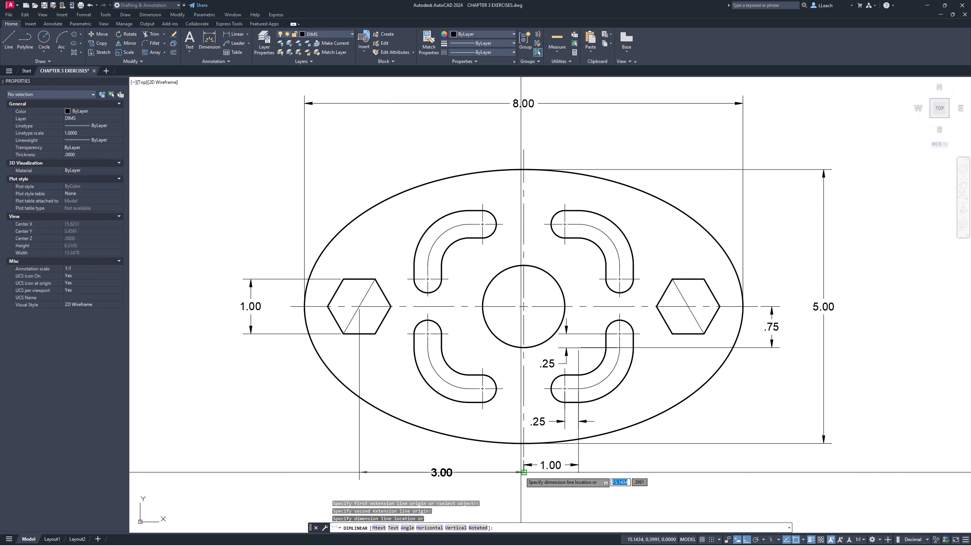
{"action": "middle_click_drag", "start_coordinate": [442, 485], "coordinate": [434, 450]}
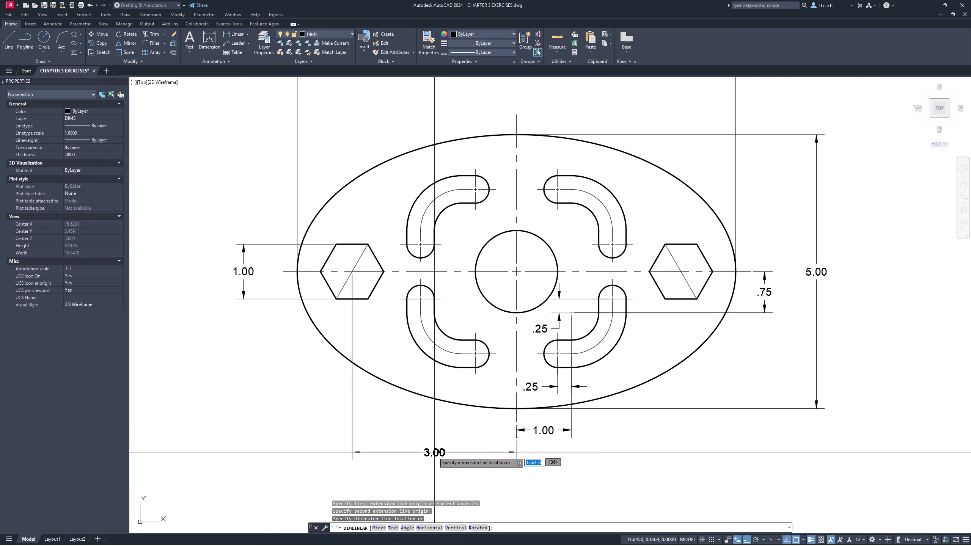
{"action": "left_click", "coordinate": [434, 455]}
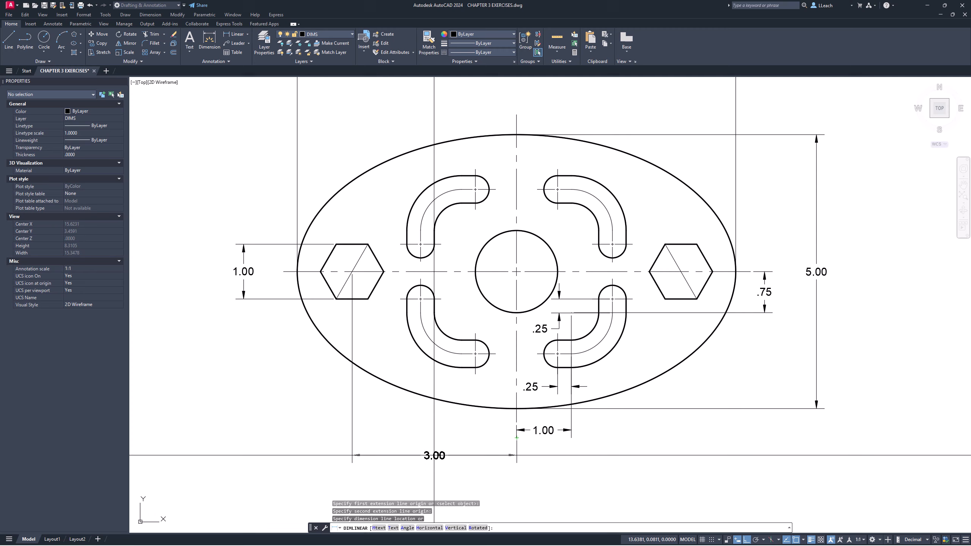
- Dimension the horizontal distance from the right hexagon's center to the vertical centerline, aligning it with the left hexagon's dimension below the ellipse
{"action": "left_click", "coordinate": [234, 34]}
{"action": "left_click", "coordinate": [681, 272]}
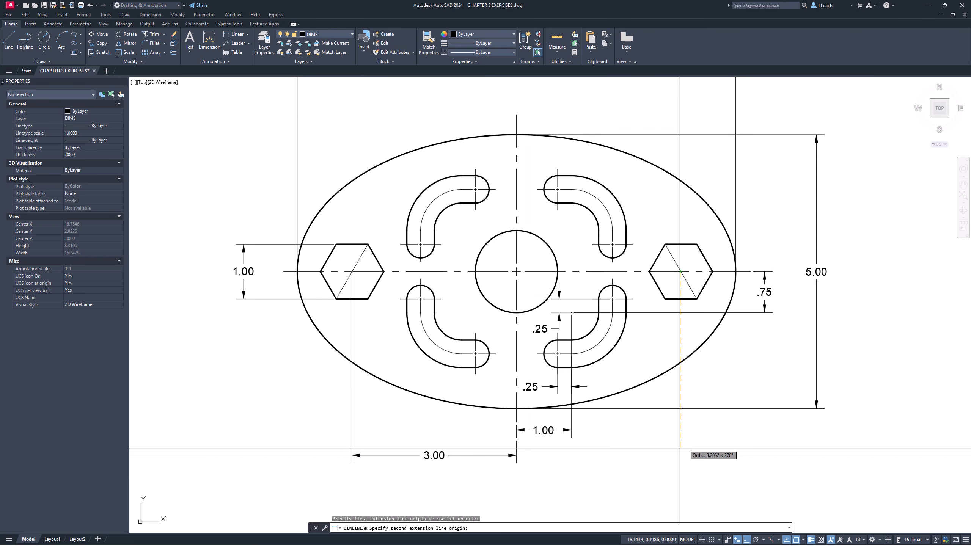
{"action": "left_click", "coordinate": [517, 438]}
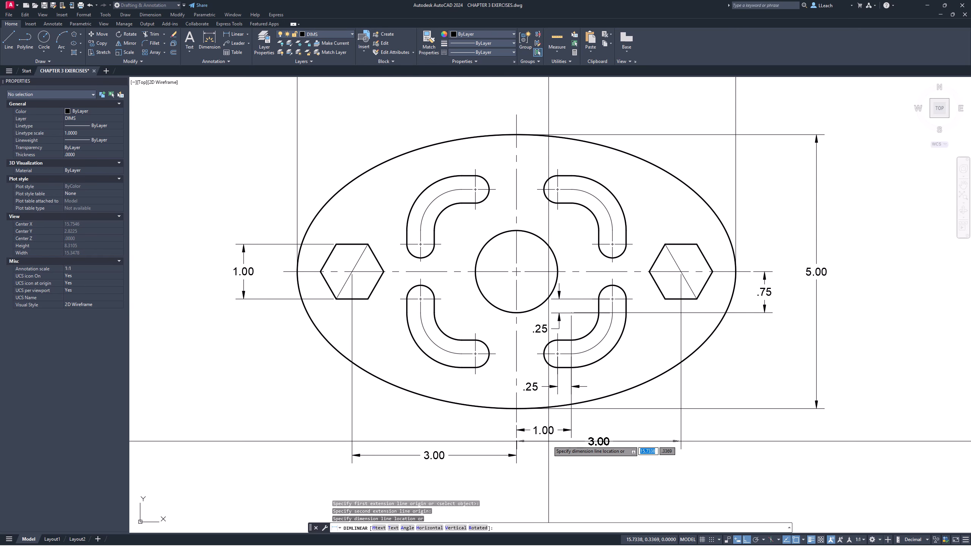
{"action": "left_click", "coordinate": [526, 455]}
{"action": "key", "text": "Escape"}
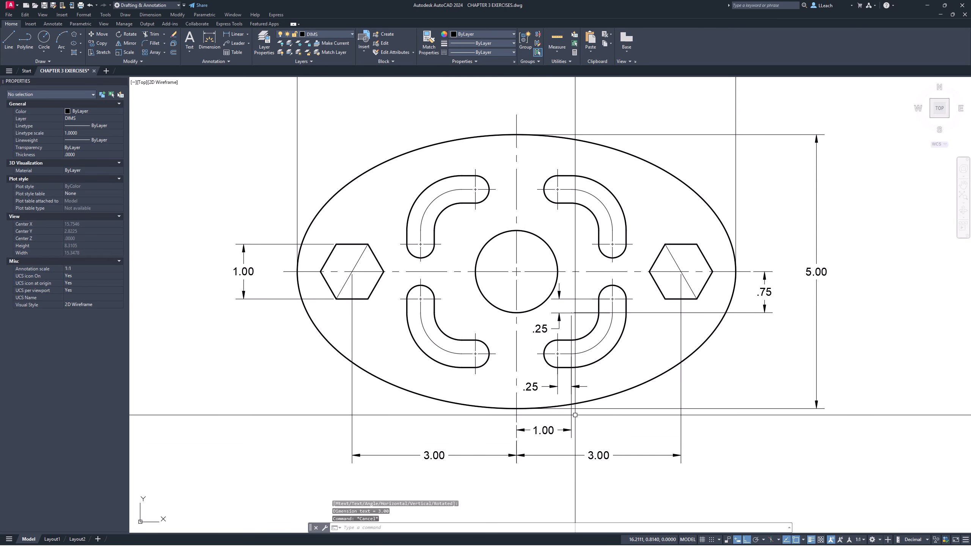
- Erase the diagonal helper lines inside both hexagons
{"action": "type", "text": "e"}
{"action": "key", "text": "Return"}
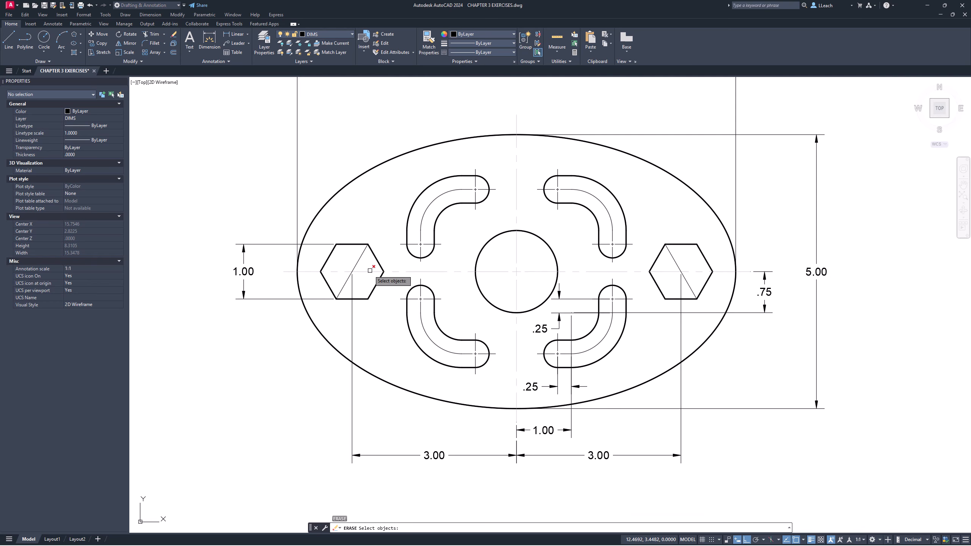
{"action": "key", "text": "Return"}
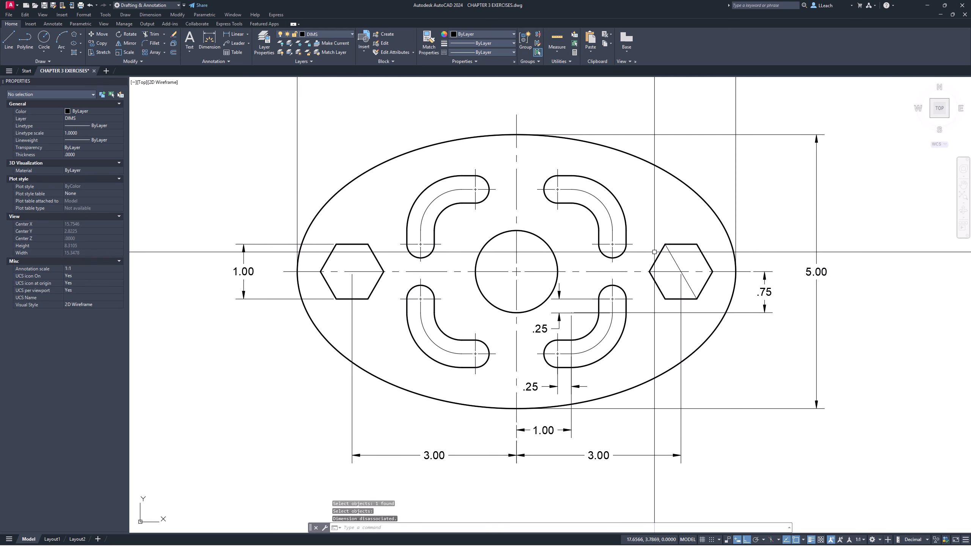
{"action": "left_click", "coordinate": [672, 255]}
{"action": "key", "text": "Return"}
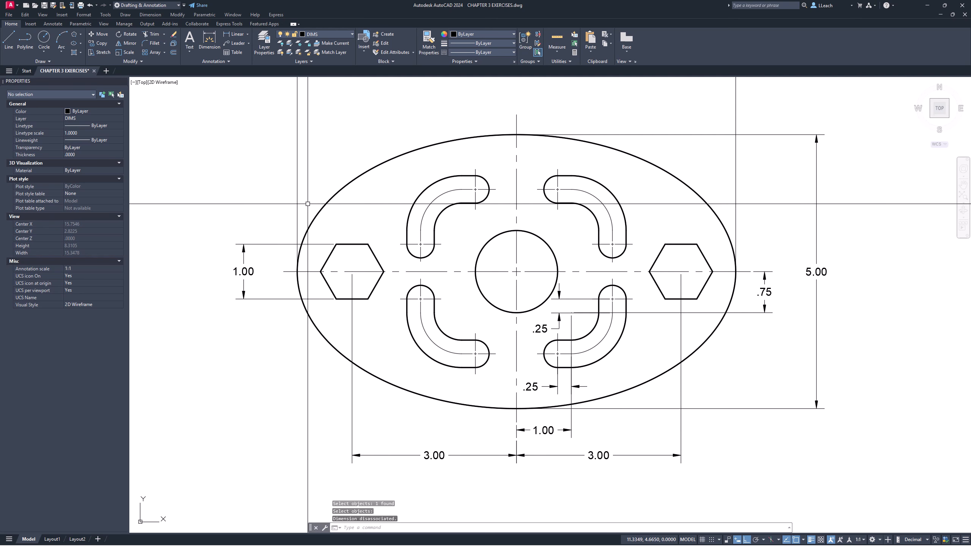
- Examine the hexagons, slots and existing dimensions for features that still need dimensioning
{"action": "scroll", "coordinate": [436, 227], "scroll_direction": "up", "scroll_amount": 2}
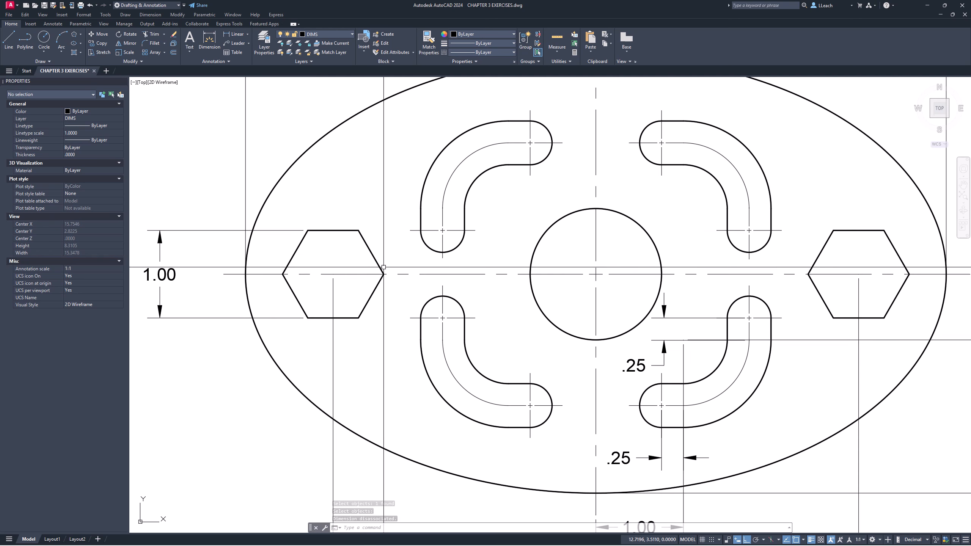
{"action": "scroll", "coordinate": [436, 227], "scroll_direction": "down", "scroll_amount": 3}
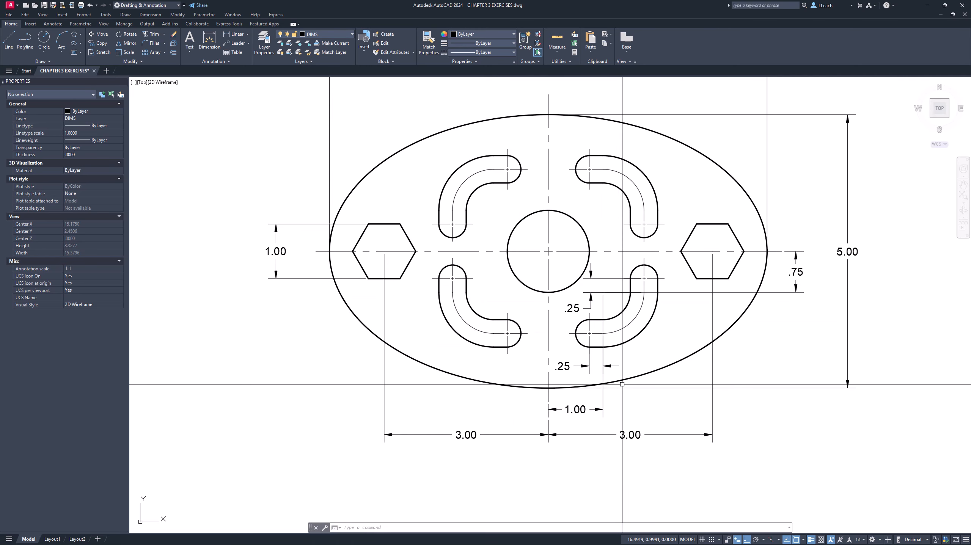
{"action": "middle_click_drag", "start_coordinate": [633, 372], "coordinate": [550, 375]}
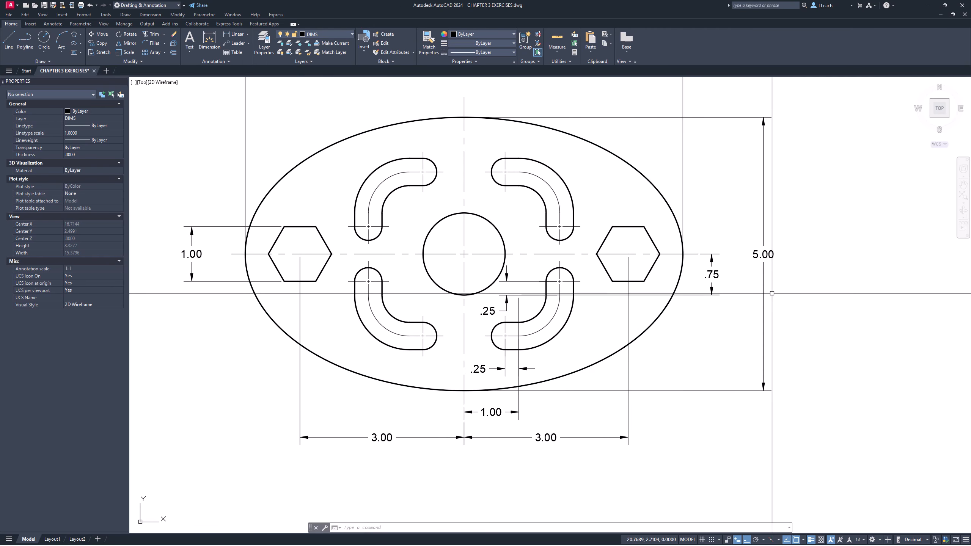
{"action": "scroll", "coordinate": [695, 278], "scroll_direction": "up", "scroll_amount": 4}
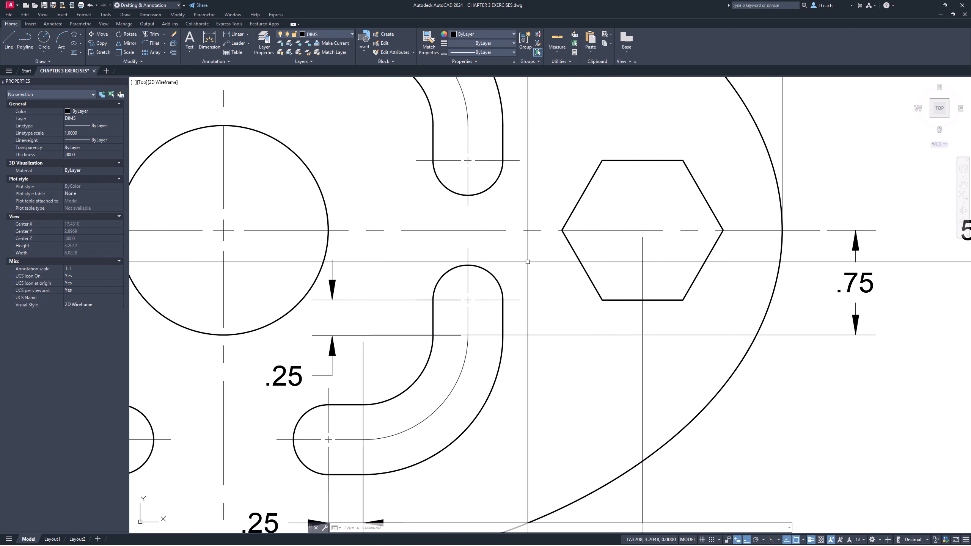
{"action": "scroll", "coordinate": [500, 258], "scroll_direction": "down", "scroll_amount": 2}
{"action": "scroll", "coordinate": [500, 258], "scroll_direction": "up", "scroll_amount": 1}
{"action": "scroll", "coordinate": [501, 258], "scroll_direction": "down", "scroll_amount": 3}
{"action": "scroll", "coordinate": [462, 279], "scroll_direction": "up", "scroll_amount": 1}
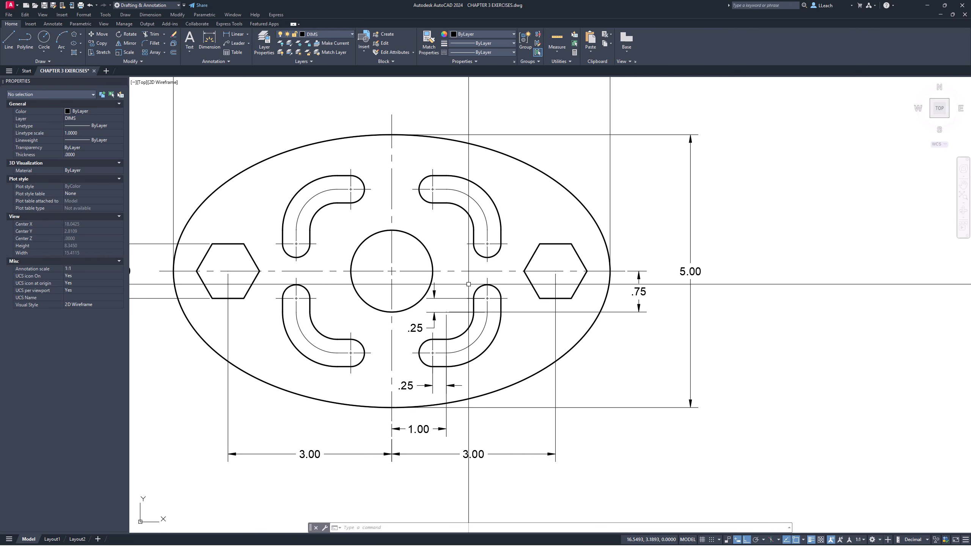
{"action": "mouse_move", "coordinate": [469, 284]}
{"action": "middle_mouse_down"}
{"action": "mouse_move", "coordinate": [485, 303]}
{"action": "mouse_move", "coordinate": [571, 301]}
{"action": "middle_mouse_up"}
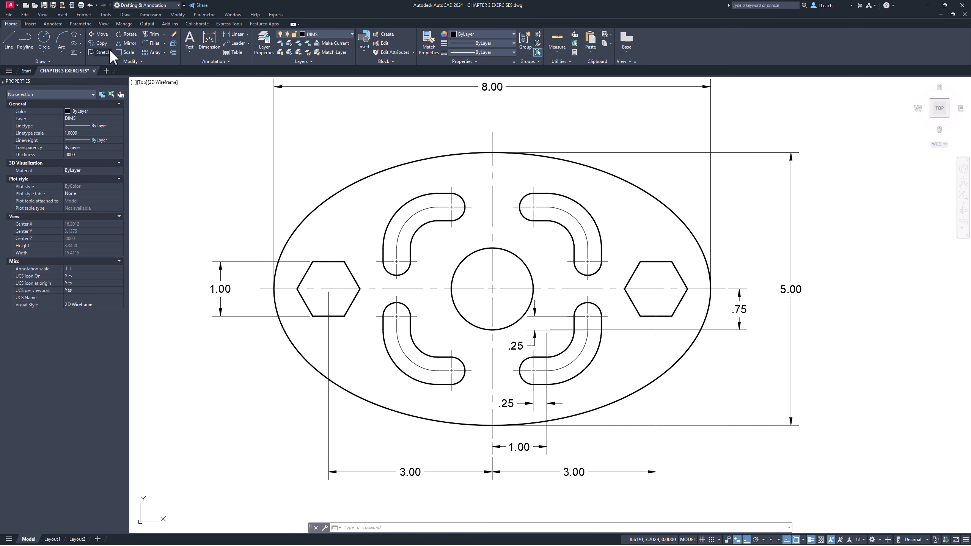
- Add a diameter dimension to the central circle, placing its text outside the ellipse at the upper left
{"action": "left_click", "coordinate": [248, 34]}
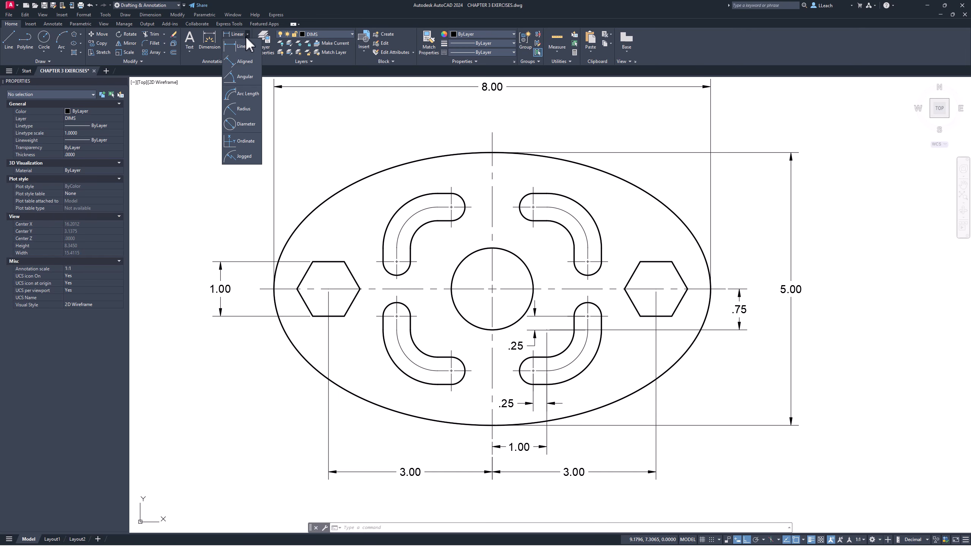
{"action": "left_click", "coordinate": [245, 123]}
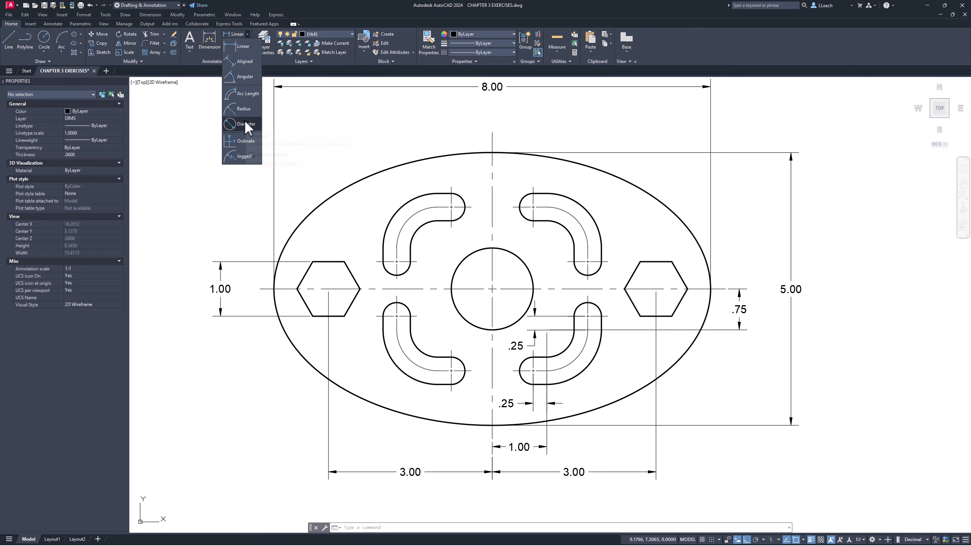
{"action": "left_click", "coordinate": [468, 257]}
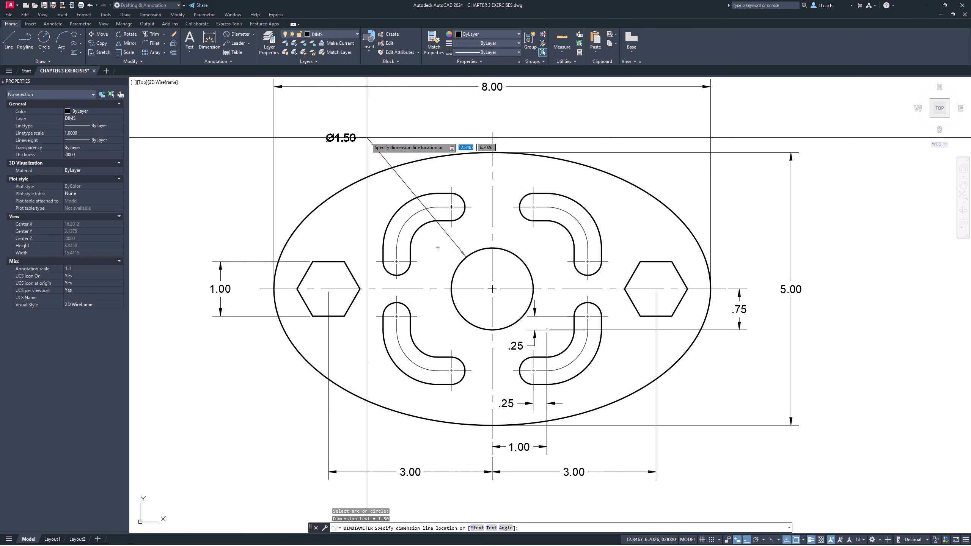
{"action": "left_click", "coordinate": [368, 138]}
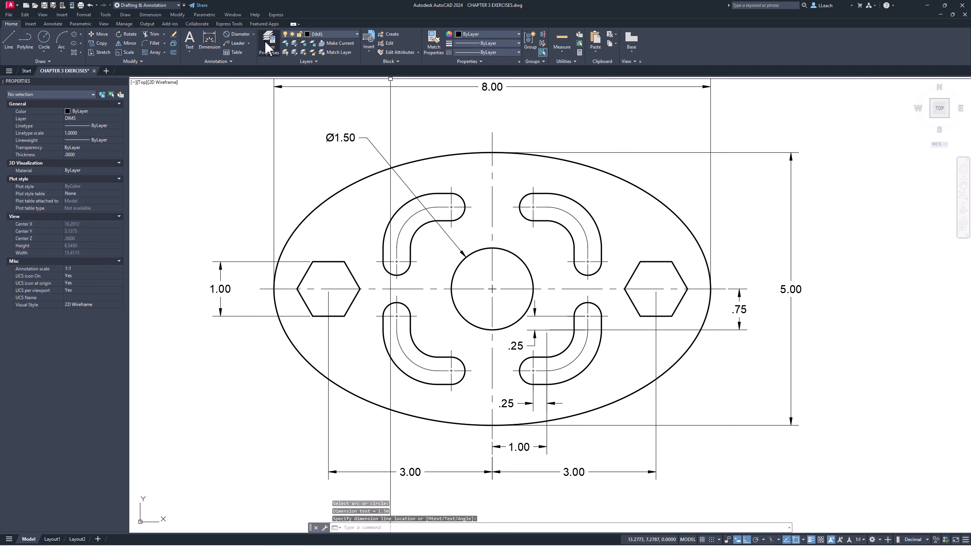
- Add a radius dimension to the centerline arc of the lower-right slot, placing its text outside the ellipse at the lower right
{"action": "left_click", "coordinate": [252, 34]}
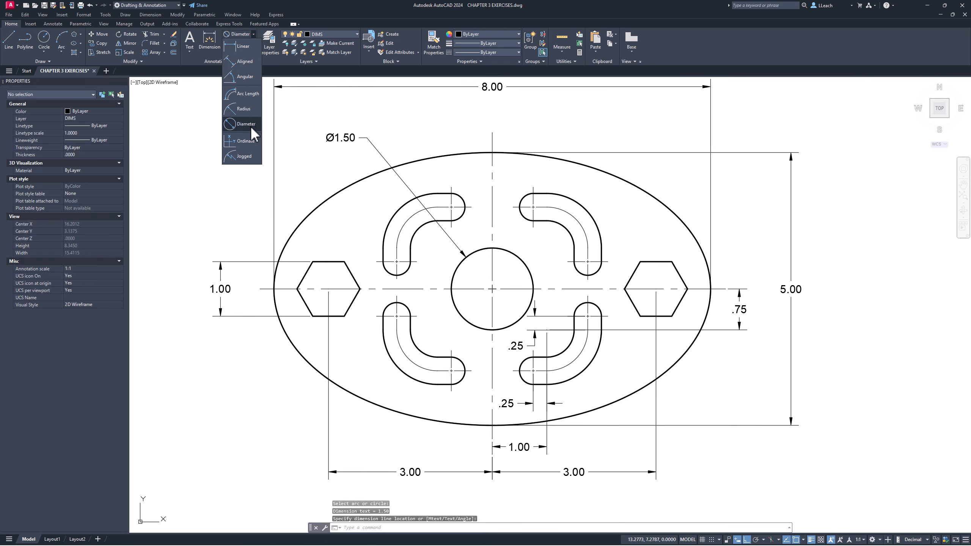
{"action": "left_click", "coordinate": [239, 109]}
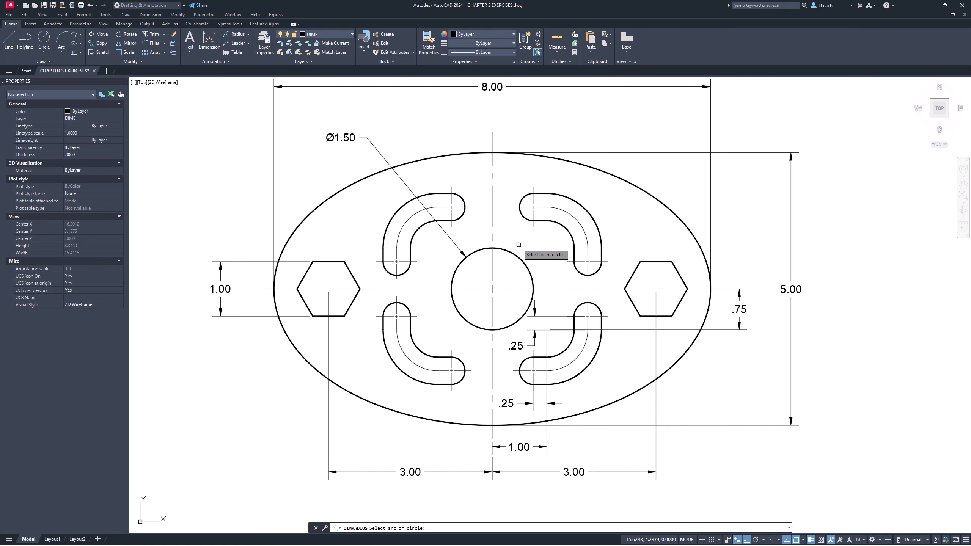
{"action": "left_click", "coordinate": [577, 358]}
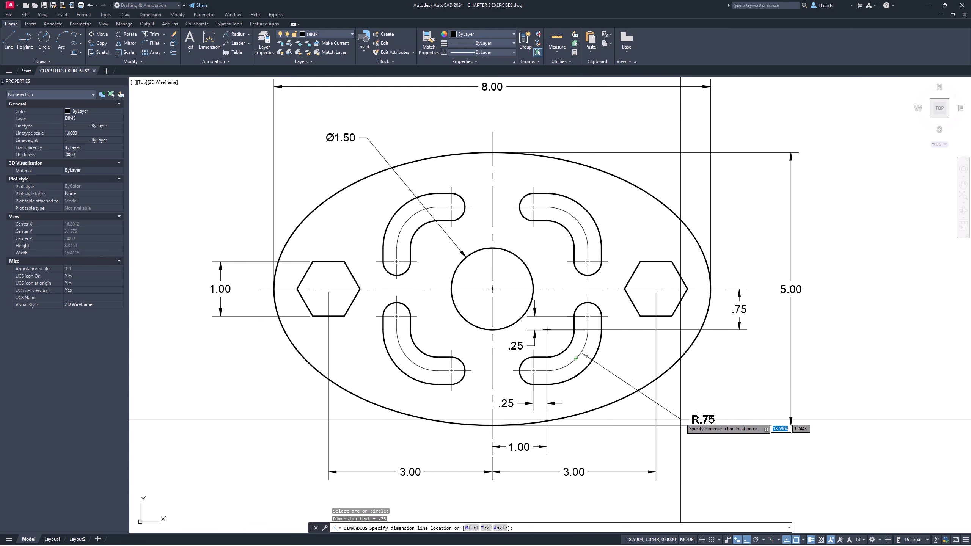
{"action": "left_click", "coordinate": [717, 402]}
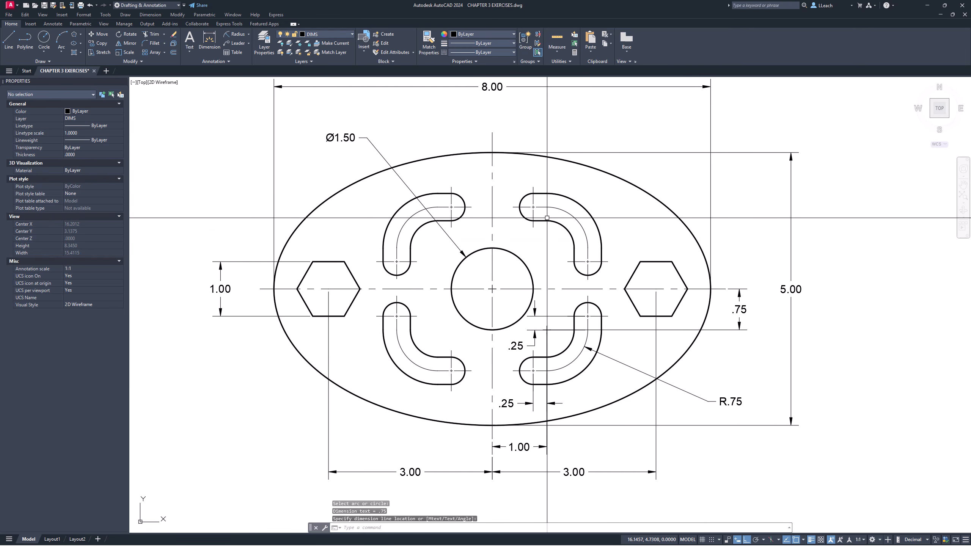
{"action": "key", "text": "Escape"}
- Add a radius dimension to the upper rounded end of the lower-right slot, placing its text inside the ellipse just above the right hexagon
{"action": "scroll", "coordinate": [507, 240], "scroll_direction": "up", "scroll_amount": 2}
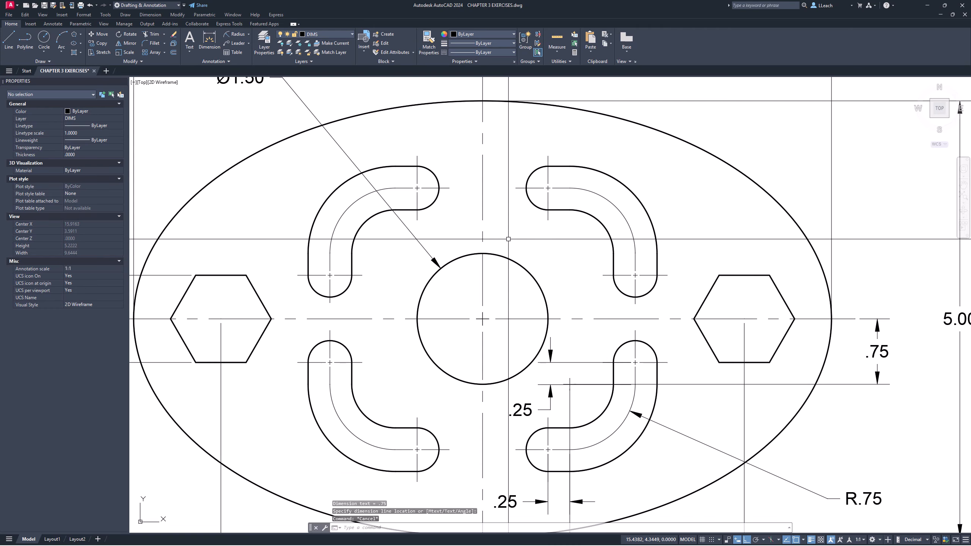
{"action": "scroll", "coordinate": [508, 238], "scroll_direction": "down", "scroll_amount": 2}
{"action": "middle_click_drag", "start_coordinate": [509, 239], "coordinate": [541, 244]}
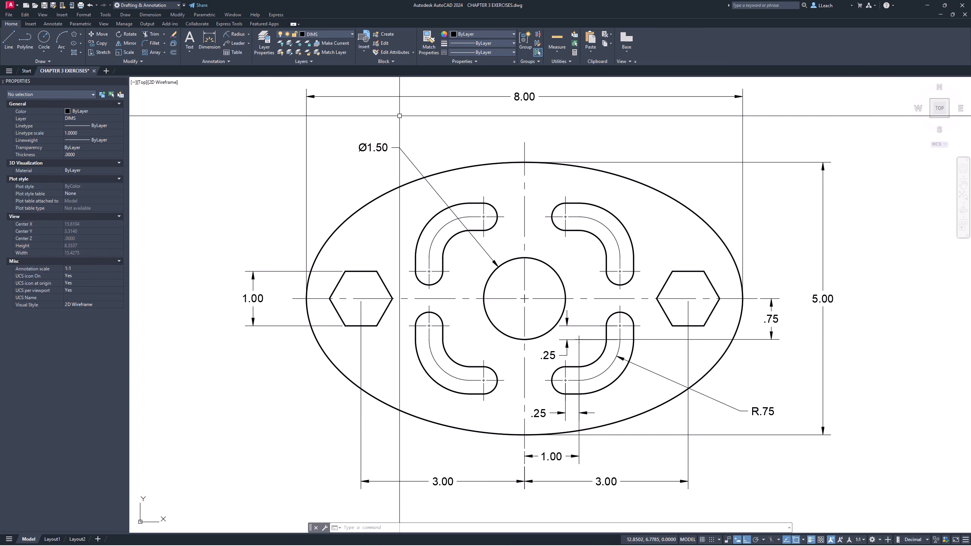
{"action": "left_click", "coordinate": [248, 33]}
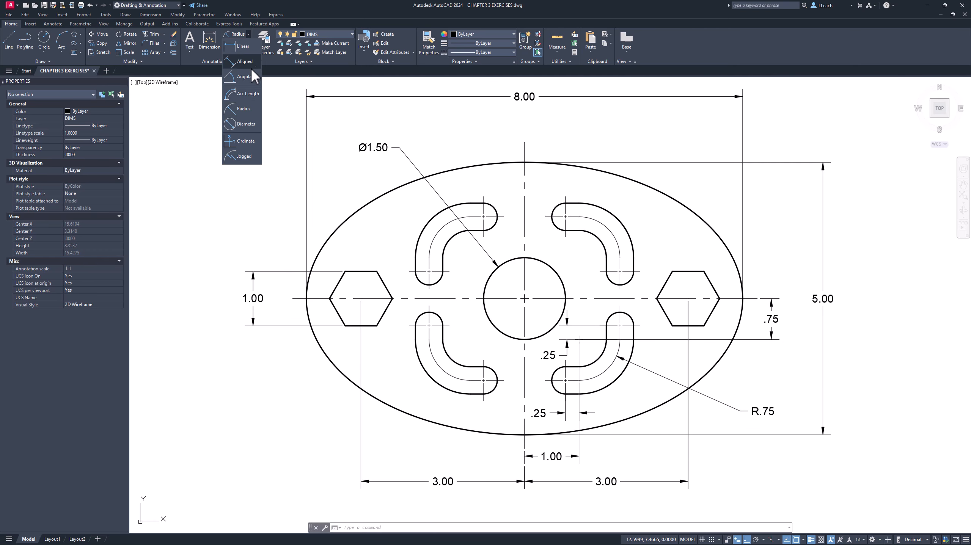
{"action": "left_click", "coordinate": [243, 110]}
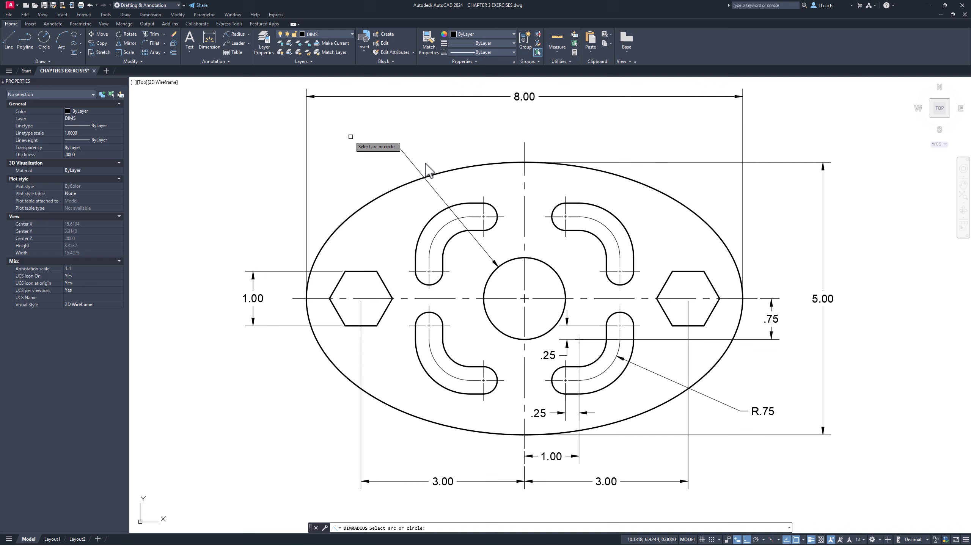
{"action": "left_click", "coordinate": [630, 316]}
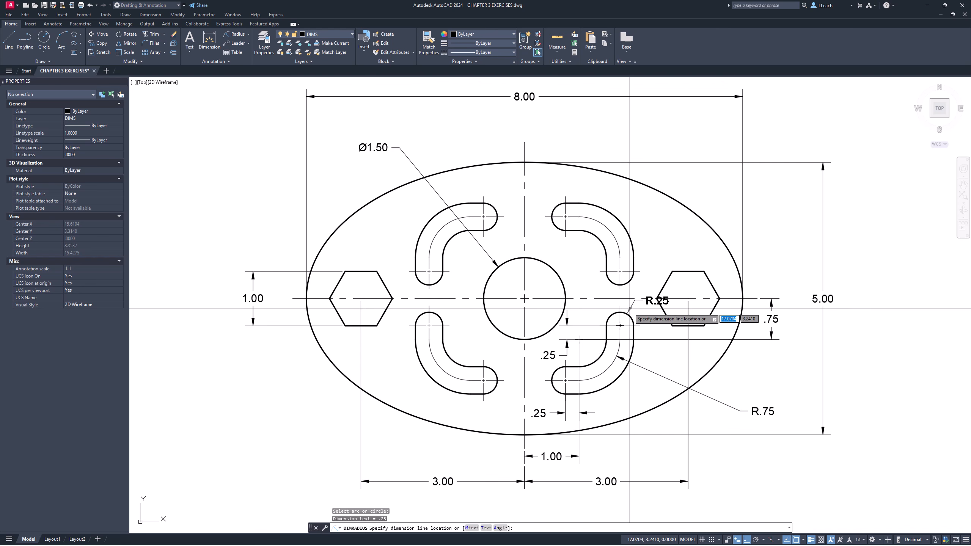
{"action": "left_click", "coordinate": [658, 254]}
{"action": "key", "text": "Escape"}
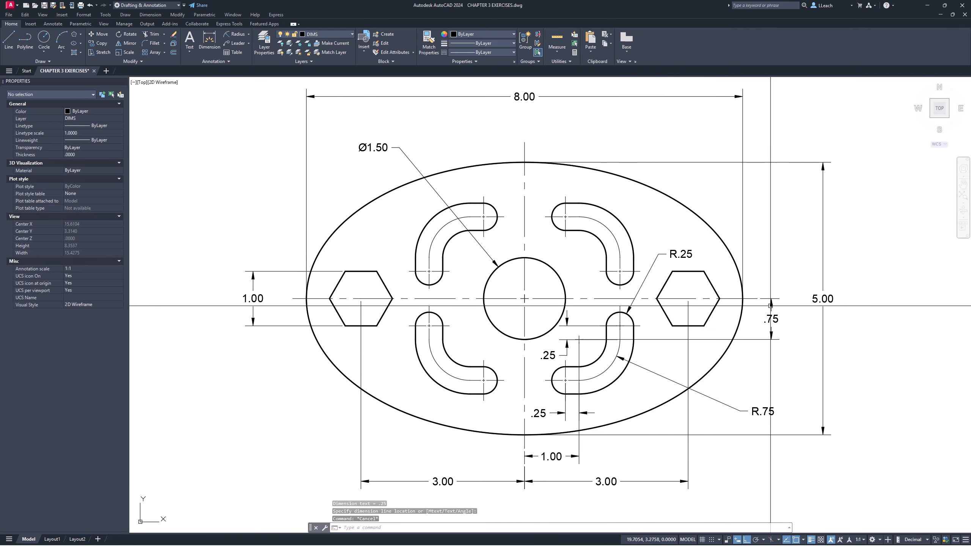
{"action": "middle_click_drag", "start_coordinate": [769, 304], "coordinate": [768, 309]}
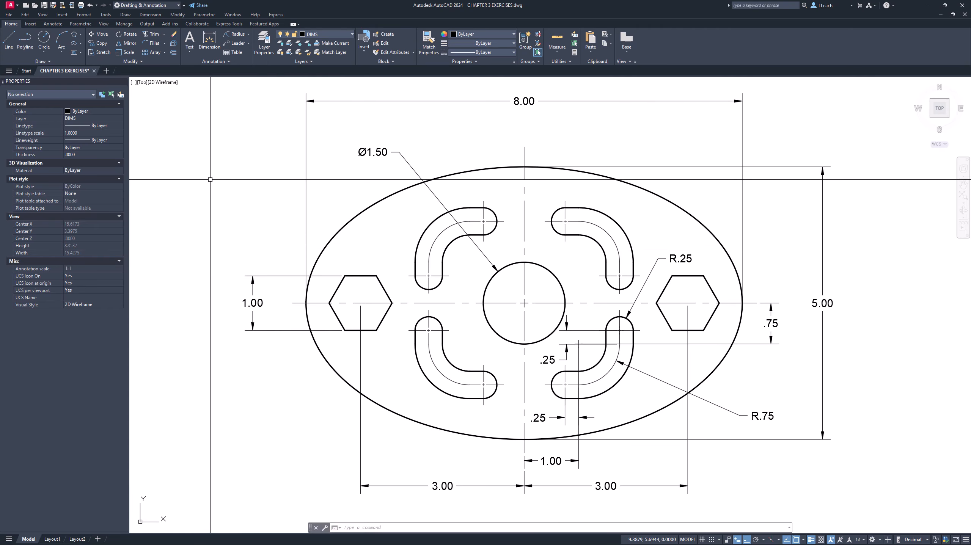
{"action": "middle_click_drag", "start_coordinate": [251, 178], "coordinate": [256, 177]}
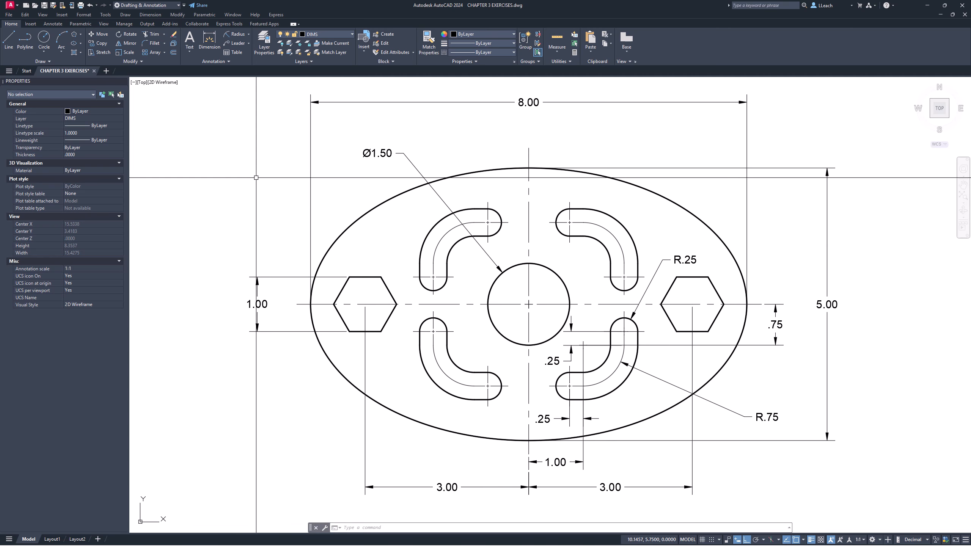